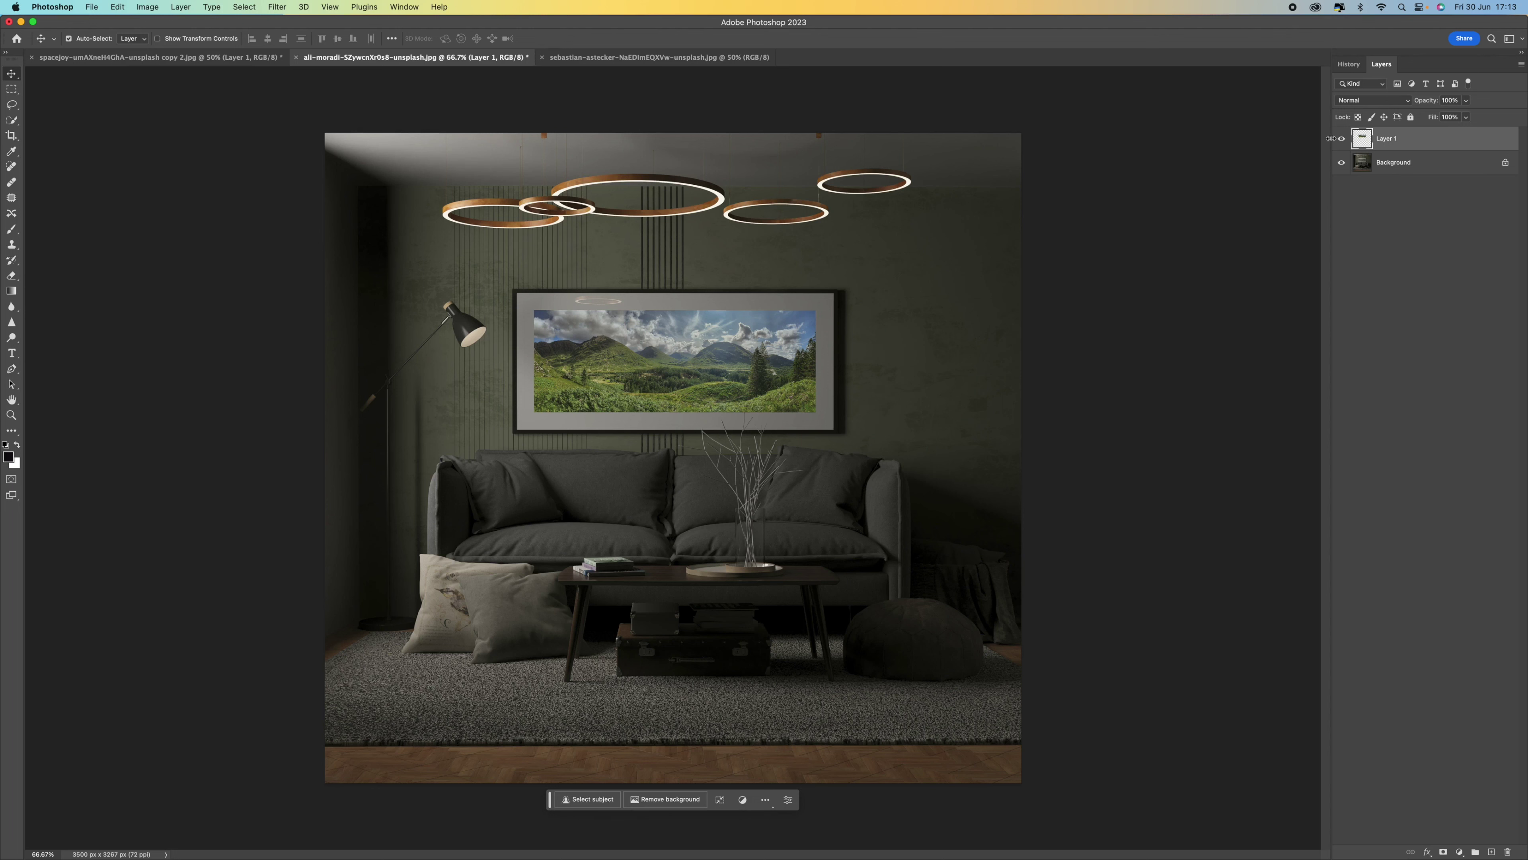
Compare the dark and the bright living-room mockups with their landscape layer shown and hidden
click(1343, 142)
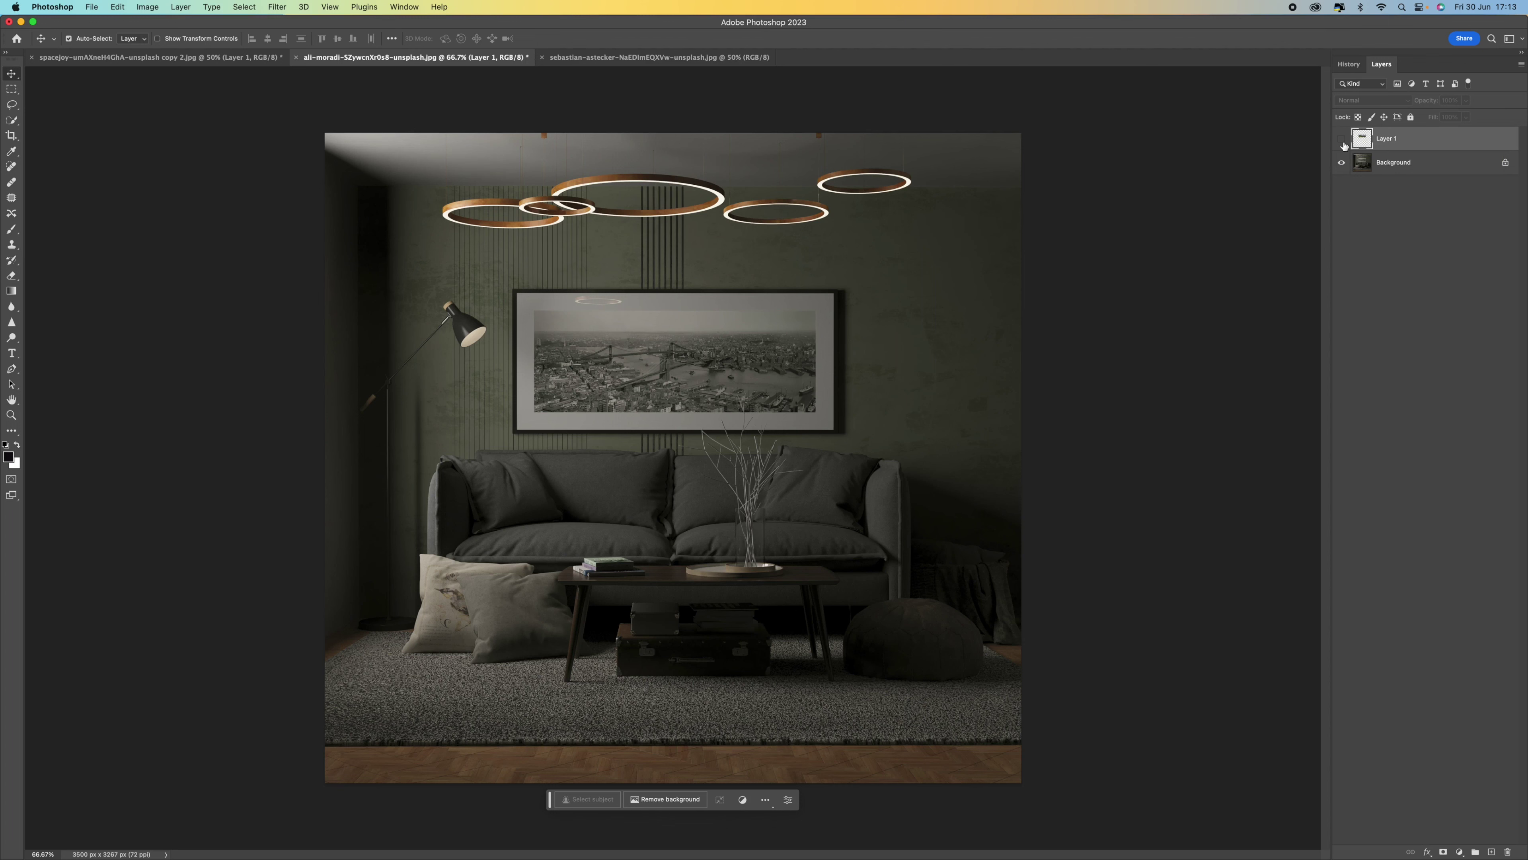
click(159, 58)
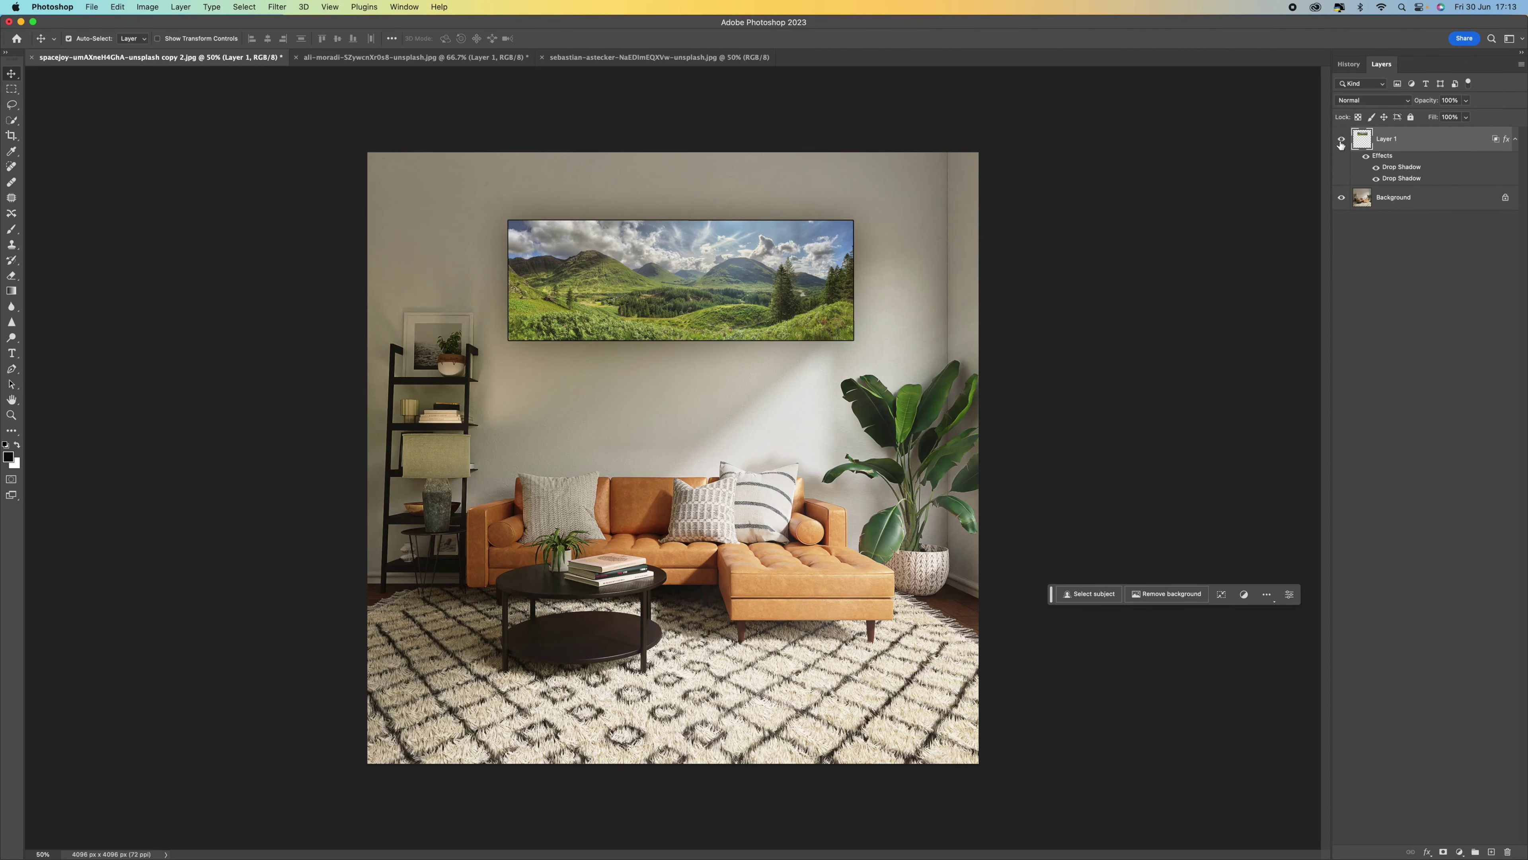
click(1341, 142)
click(1341, 139)
click(445, 57)
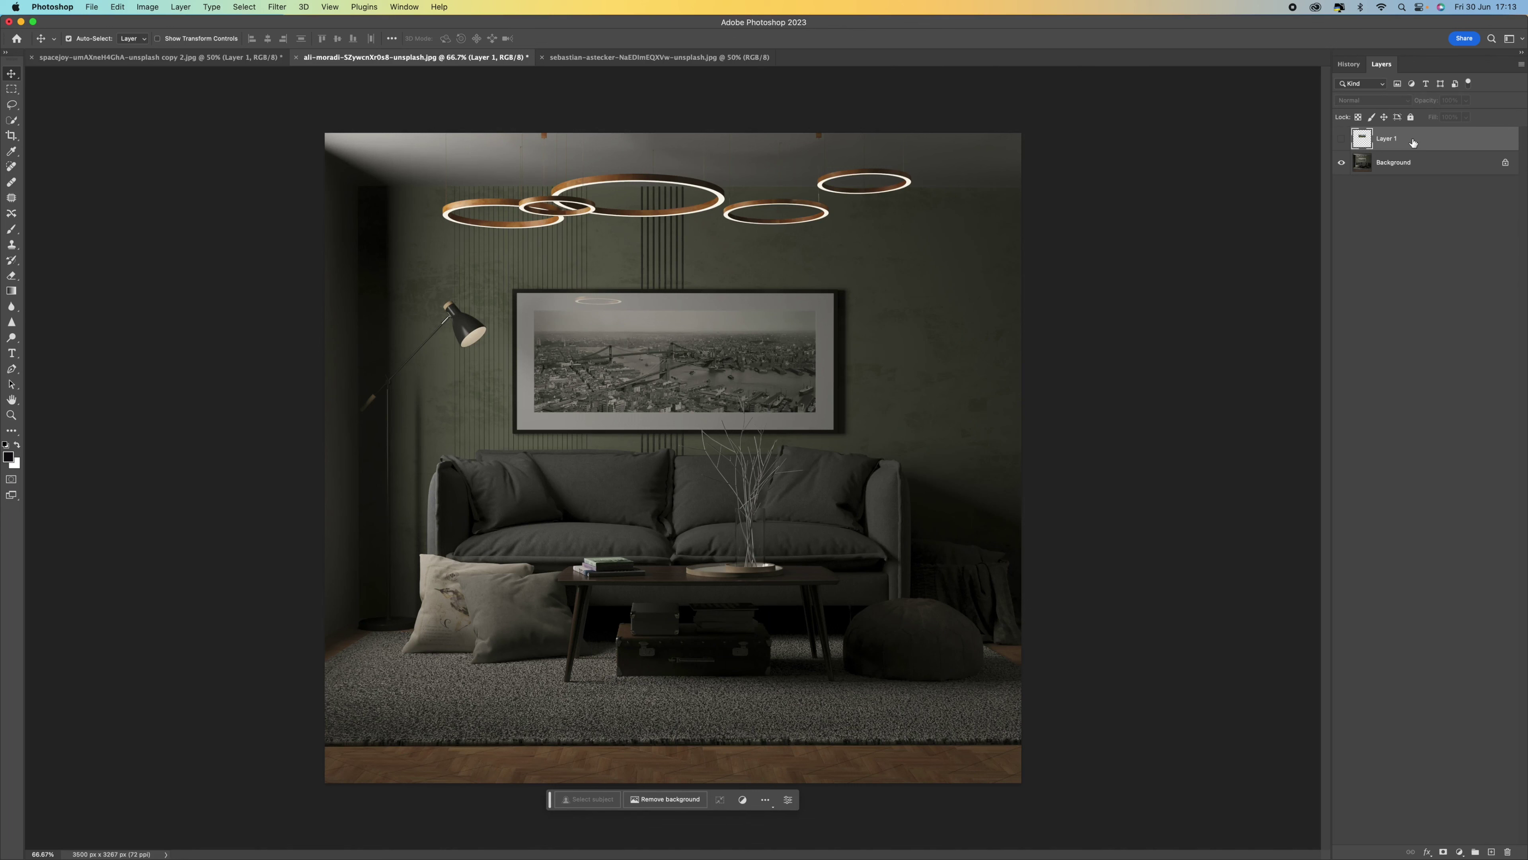
Delete Layer 1 from the dark living-room image and revert the document to its original history snapshot
key(BackSpace)
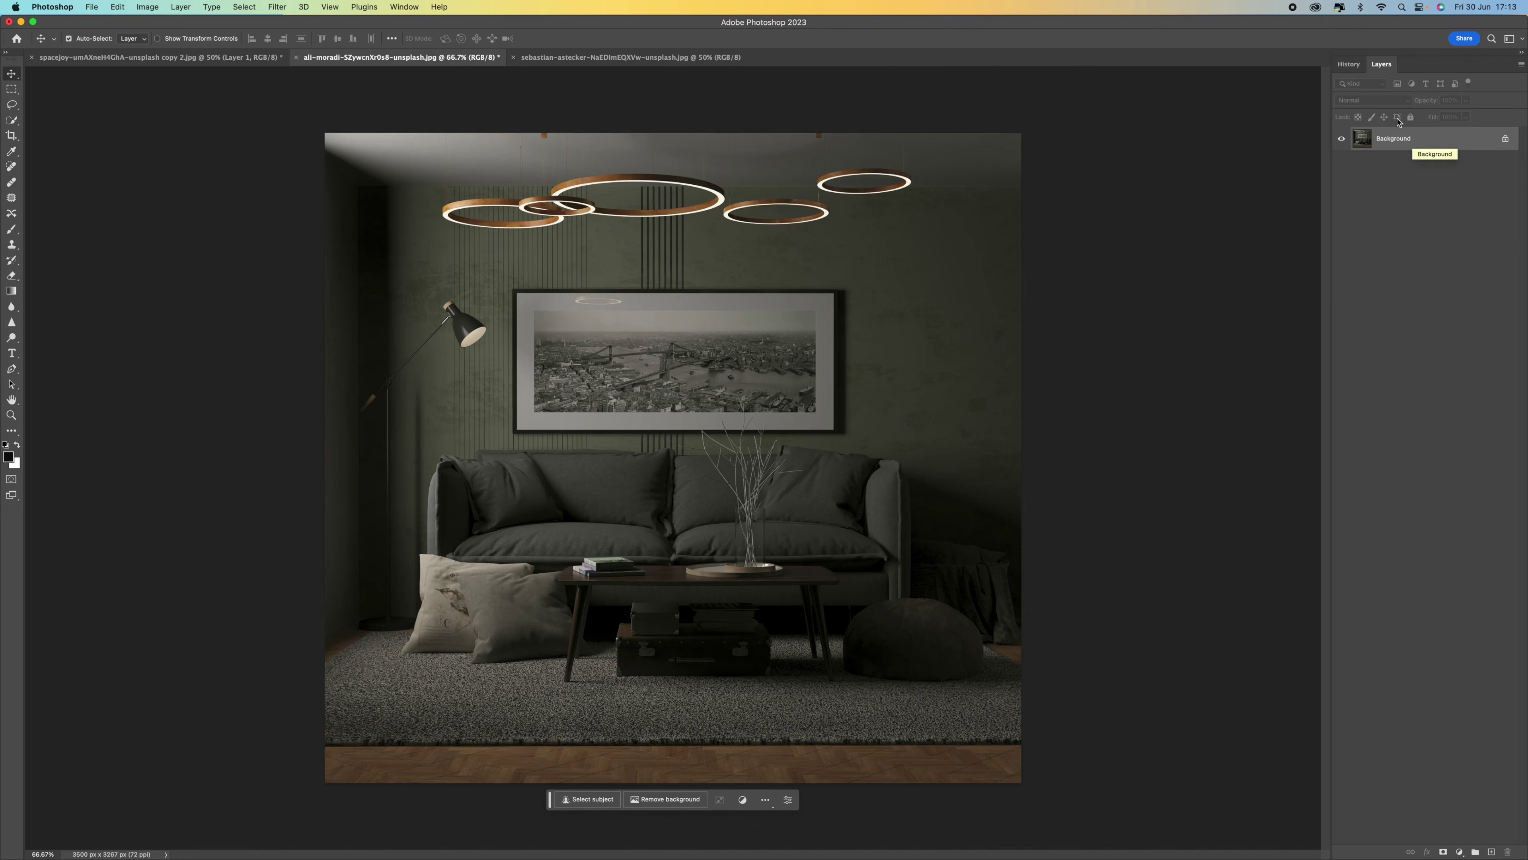
click(1350, 65)
click(1406, 95)
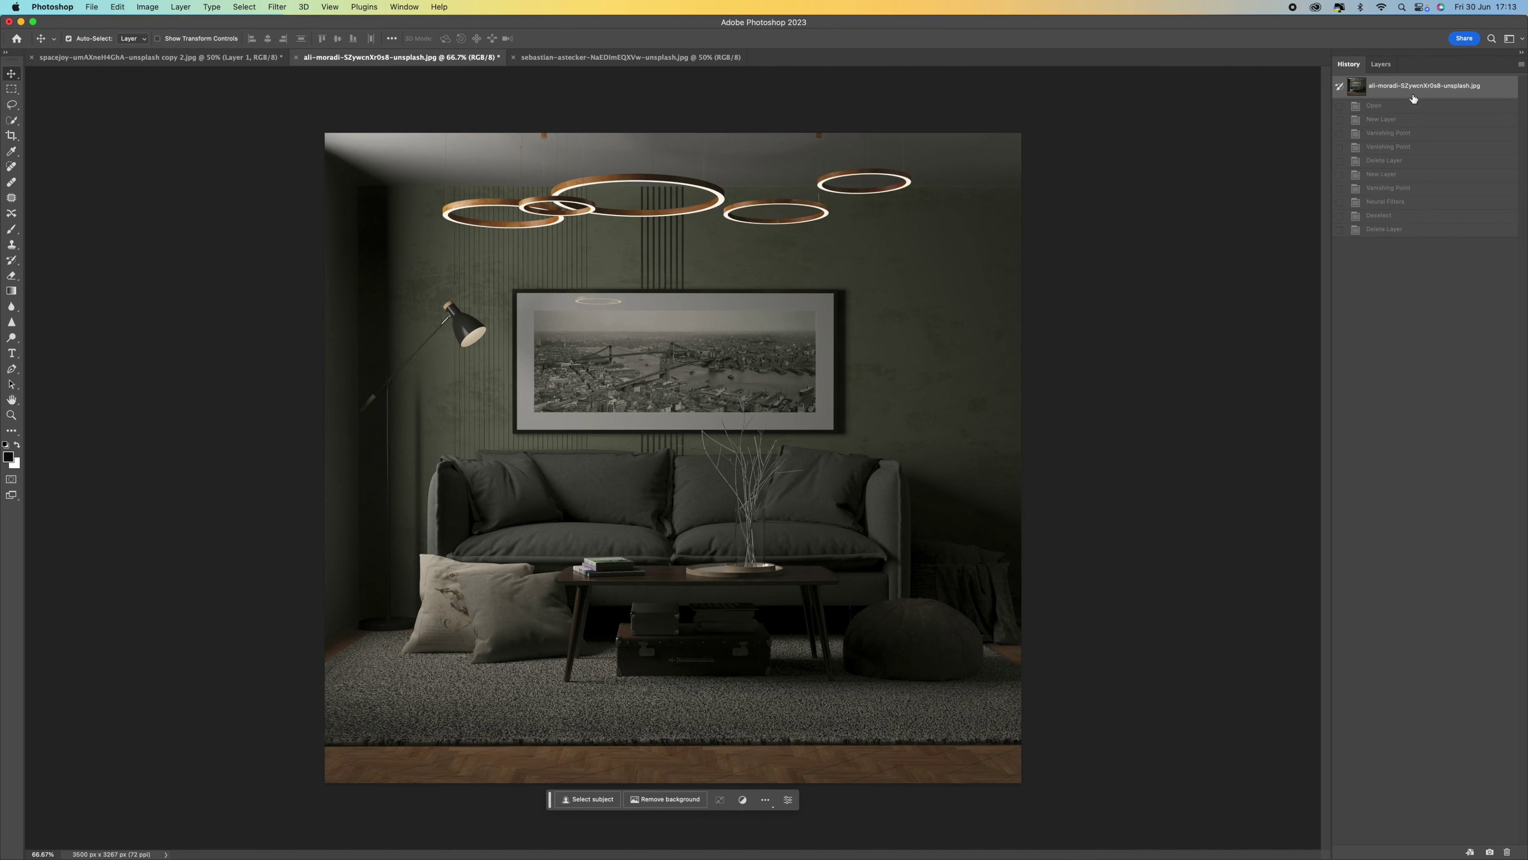
click(1381, 63)
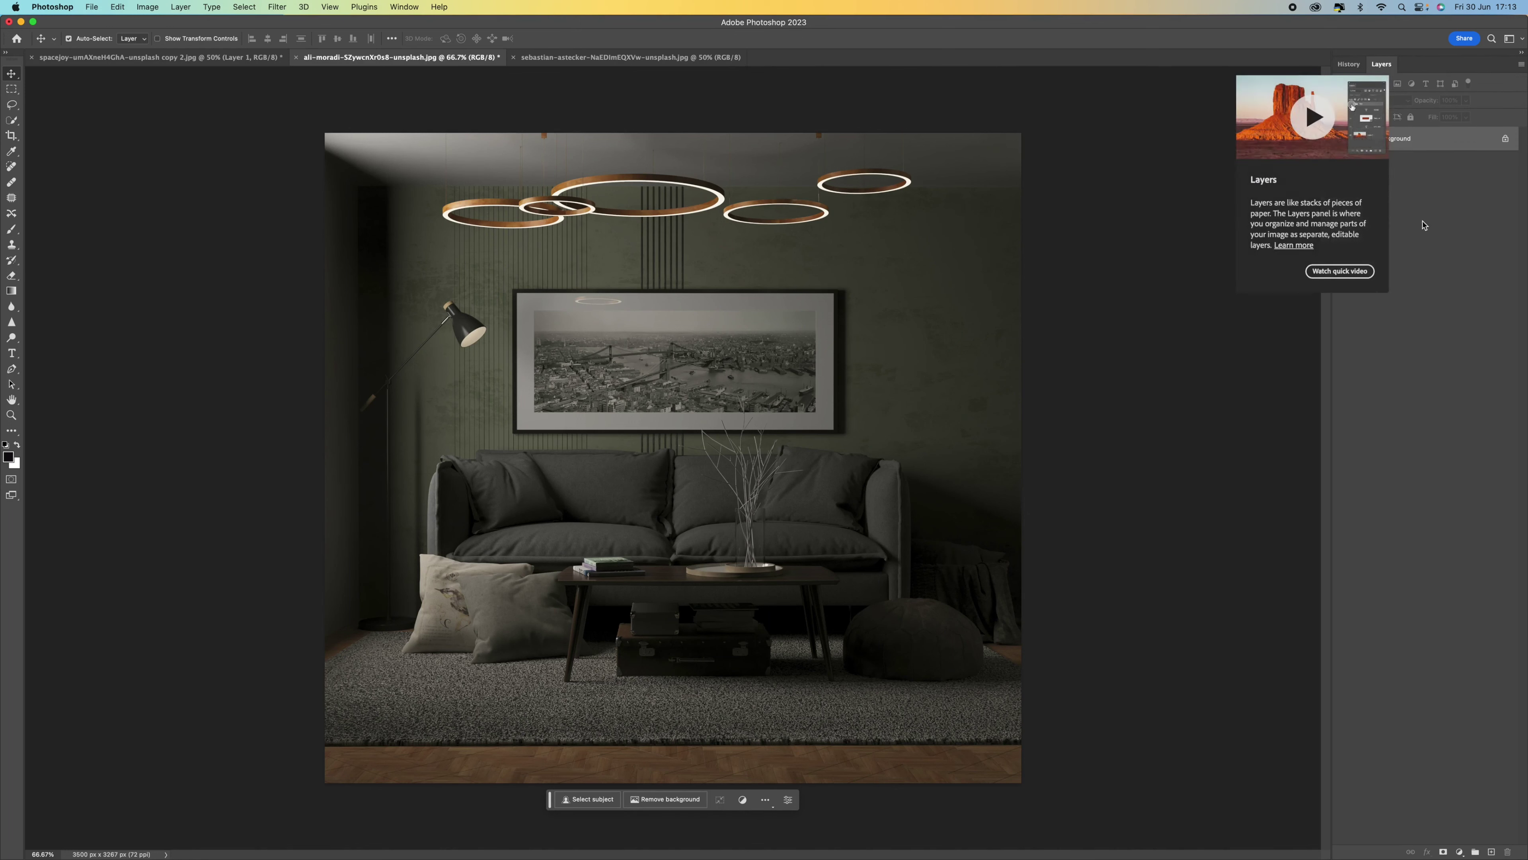
Add a new empty layer above the Background and open the Vanishing Point filter on it
click(1492, 851)
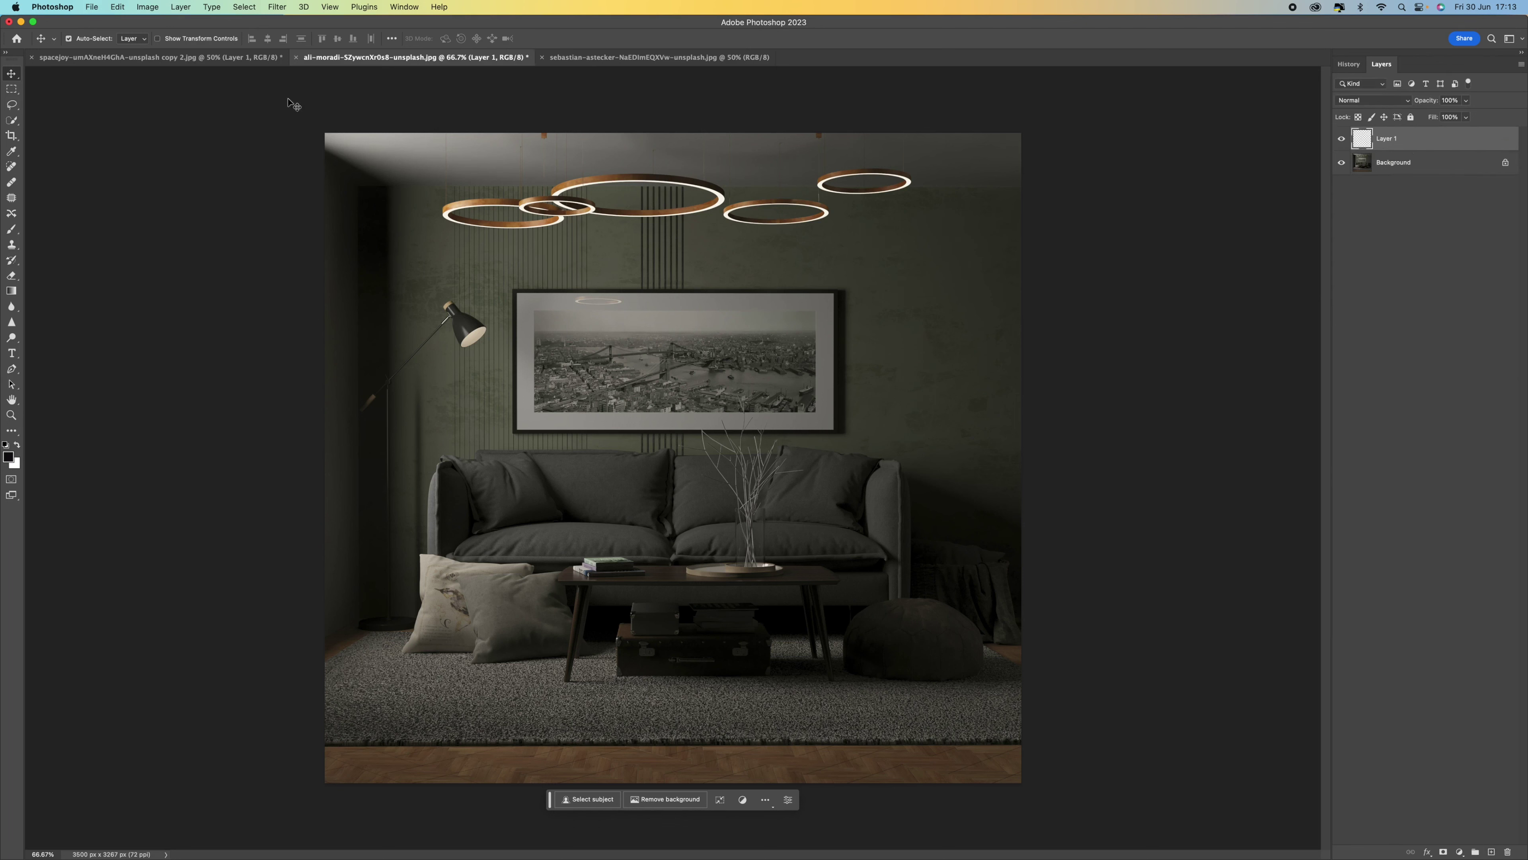
click(278, 7)
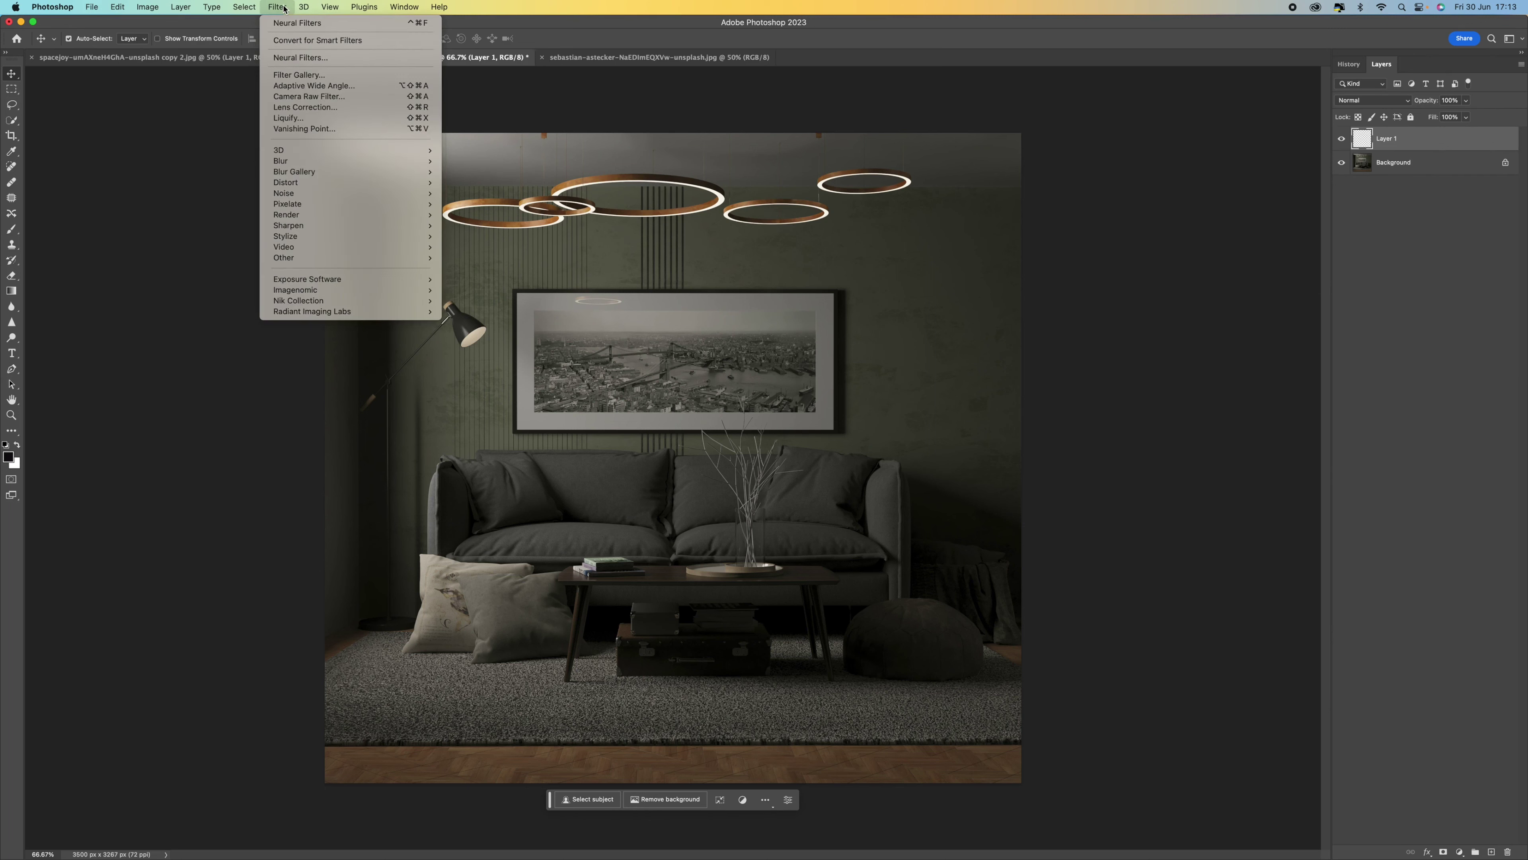
click(287, 136)
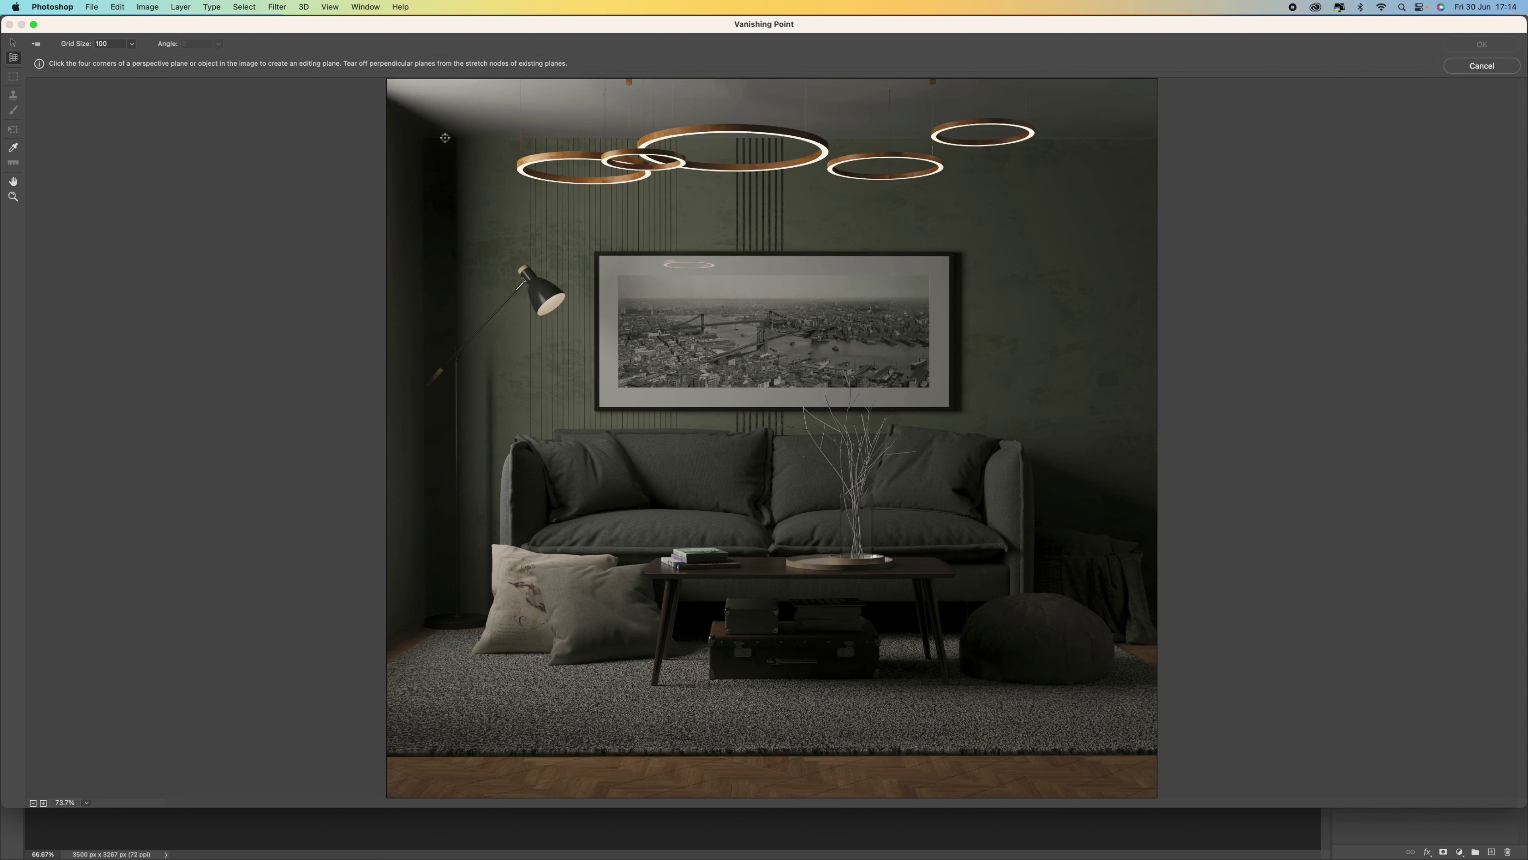
Create a four-corner perspective plane over the room's back wall, fine-tune its corner nodes, and apply the filter
click(422, 138)
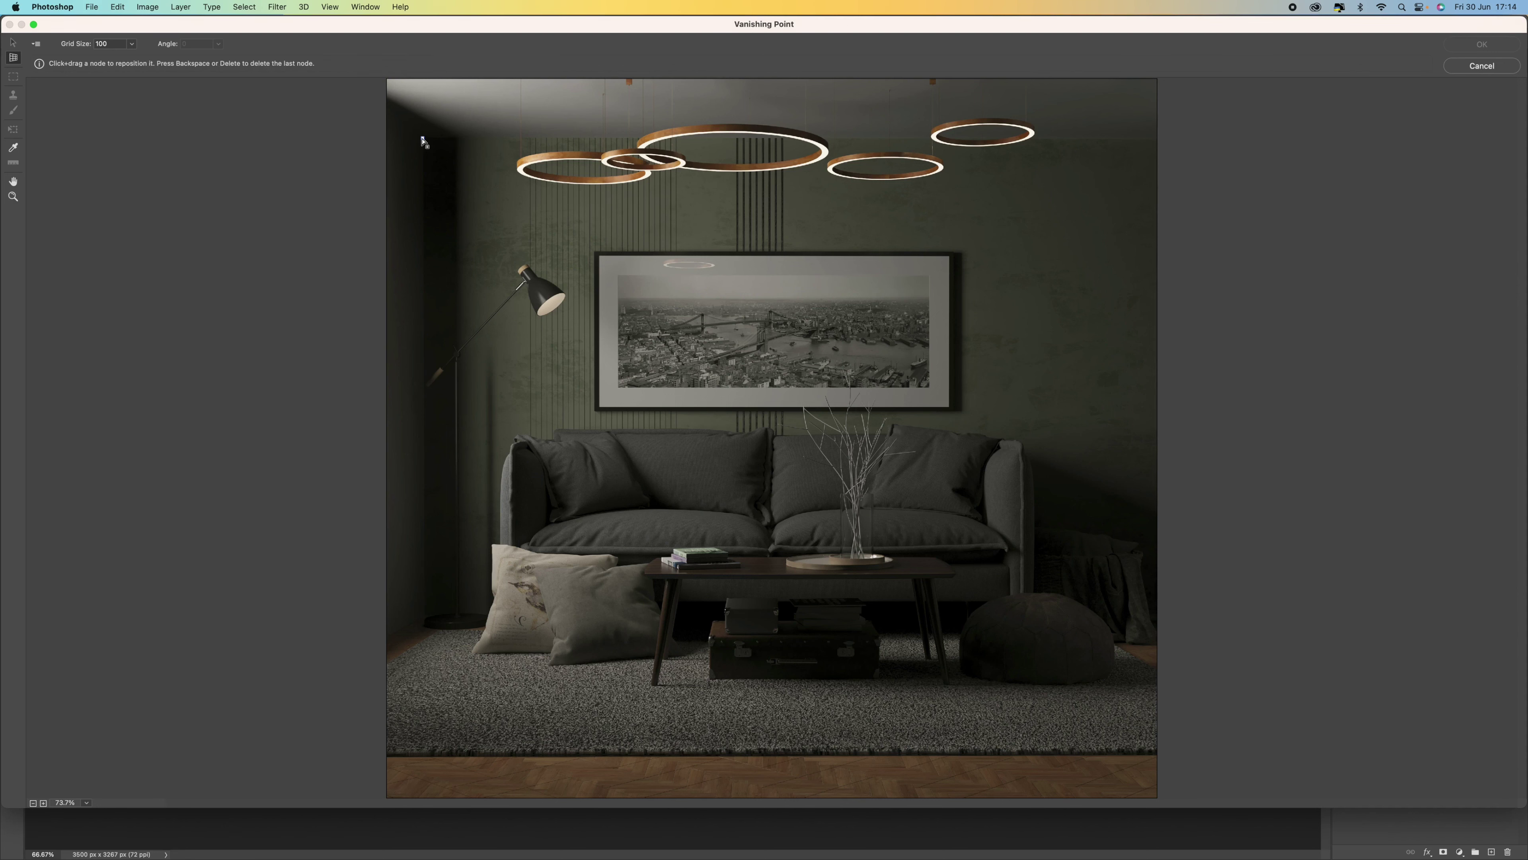
click(423, 619)
click(1158, 615)
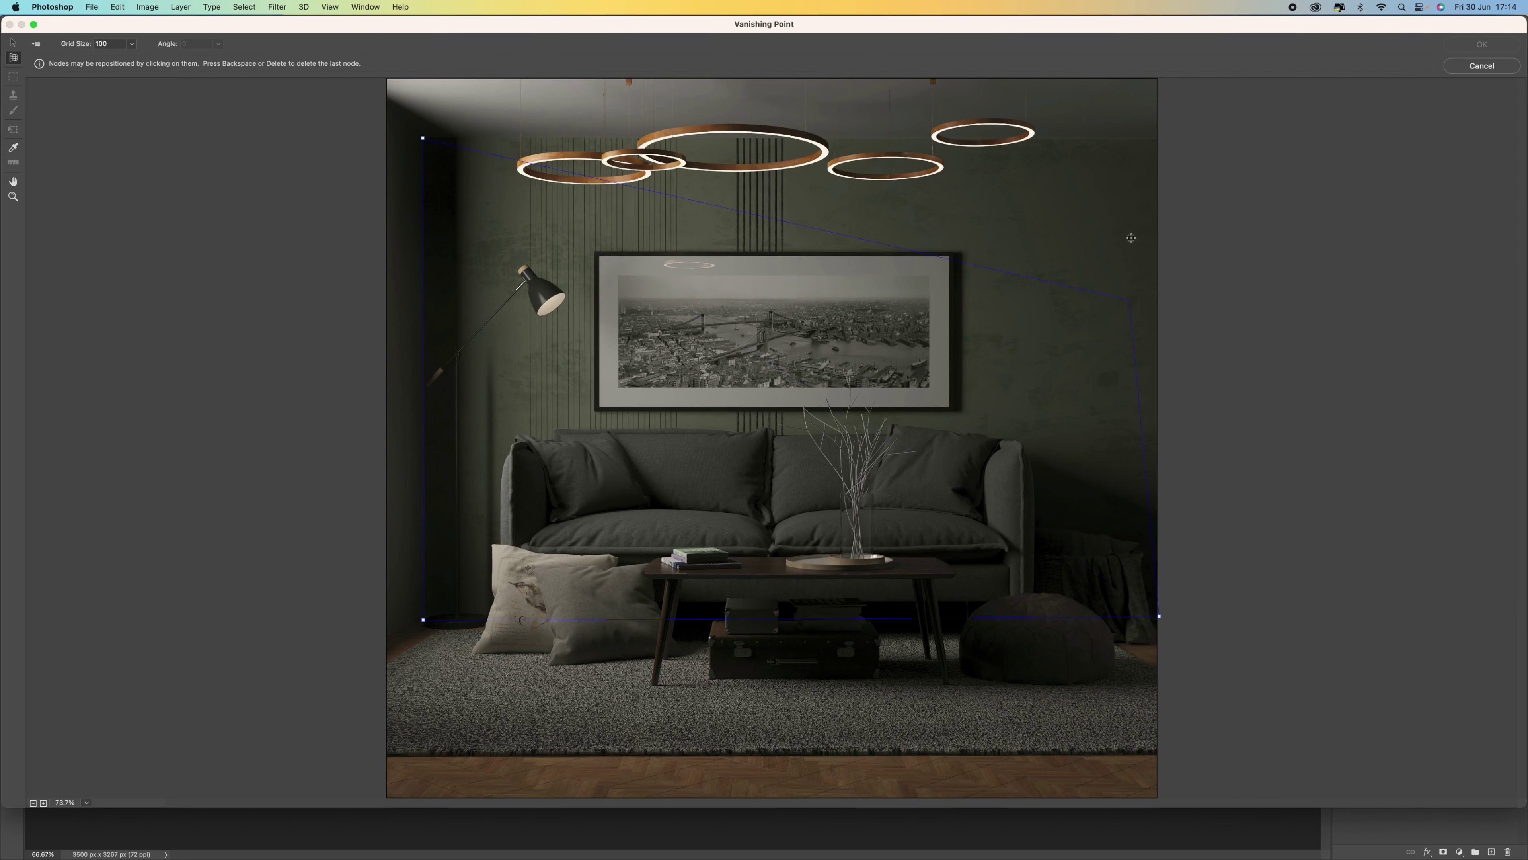
click(1156, 138)
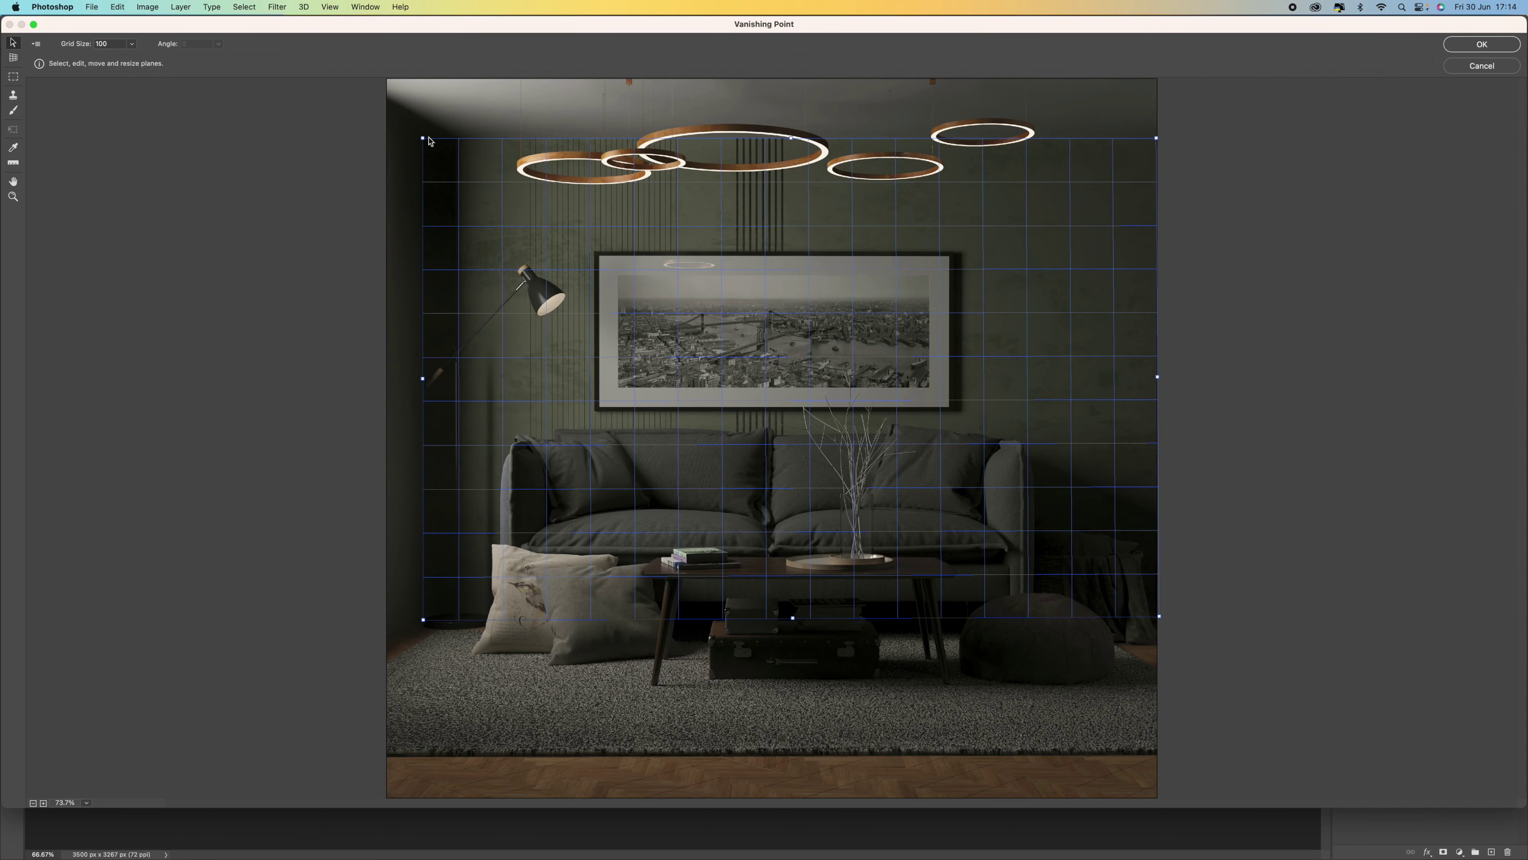
key(x)
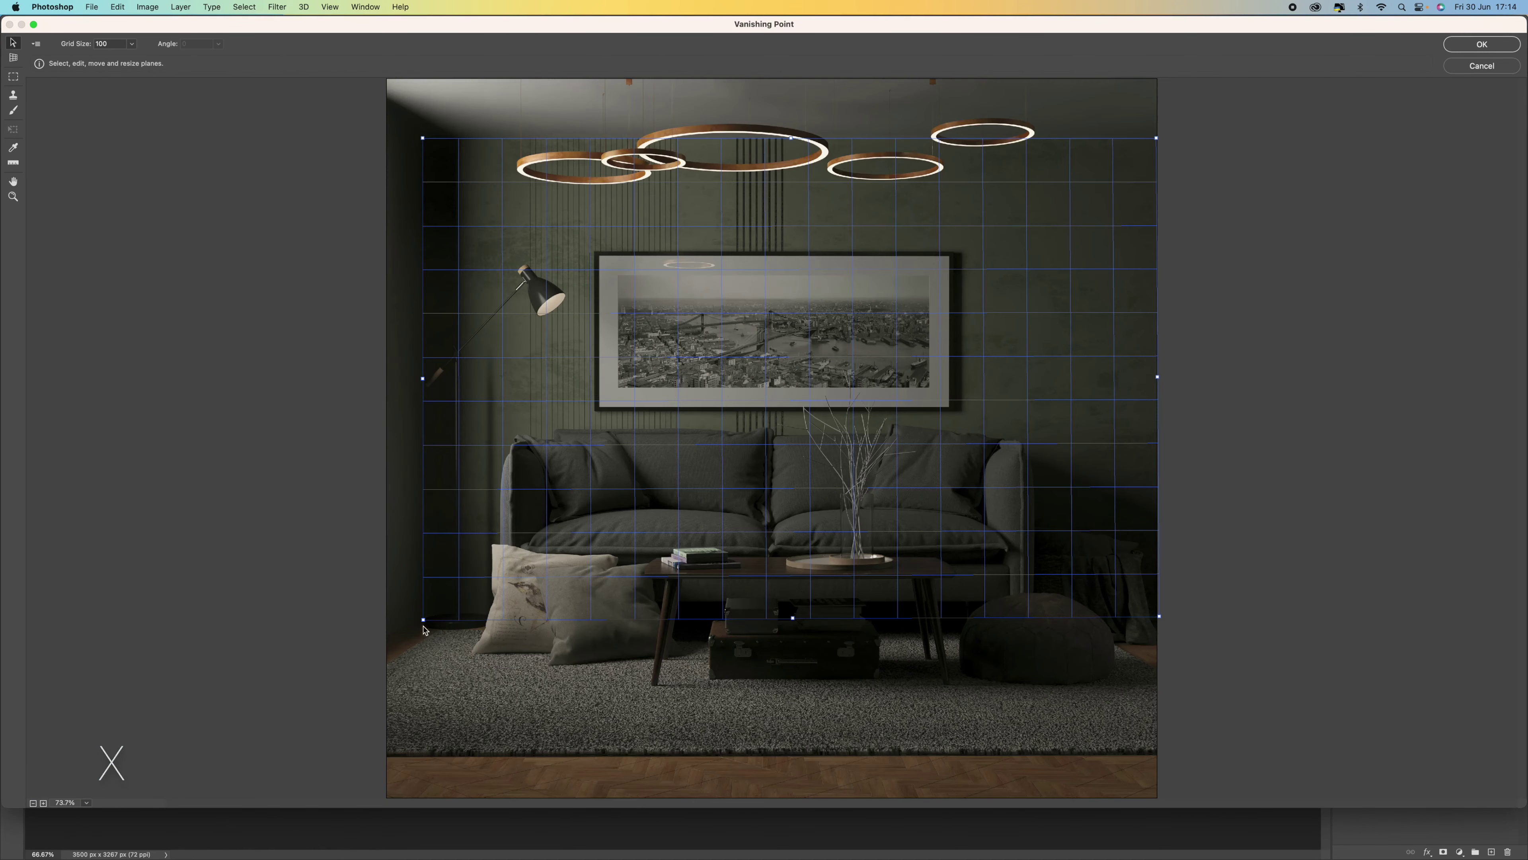
drag(424, 620, 424, 620)
drag(1157, 138, 1156, 140)
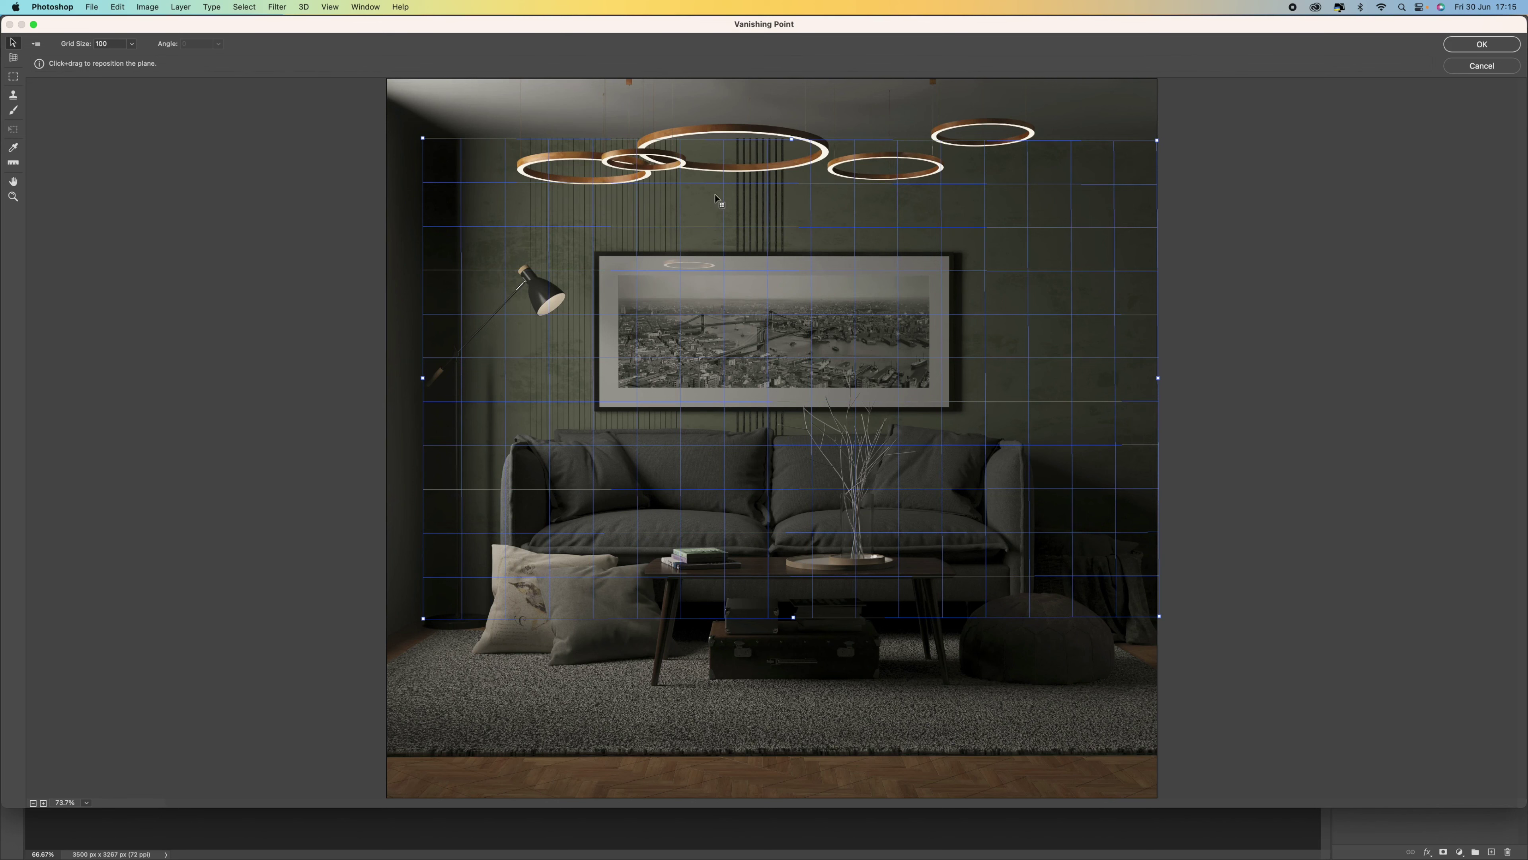
click(1461, 45)
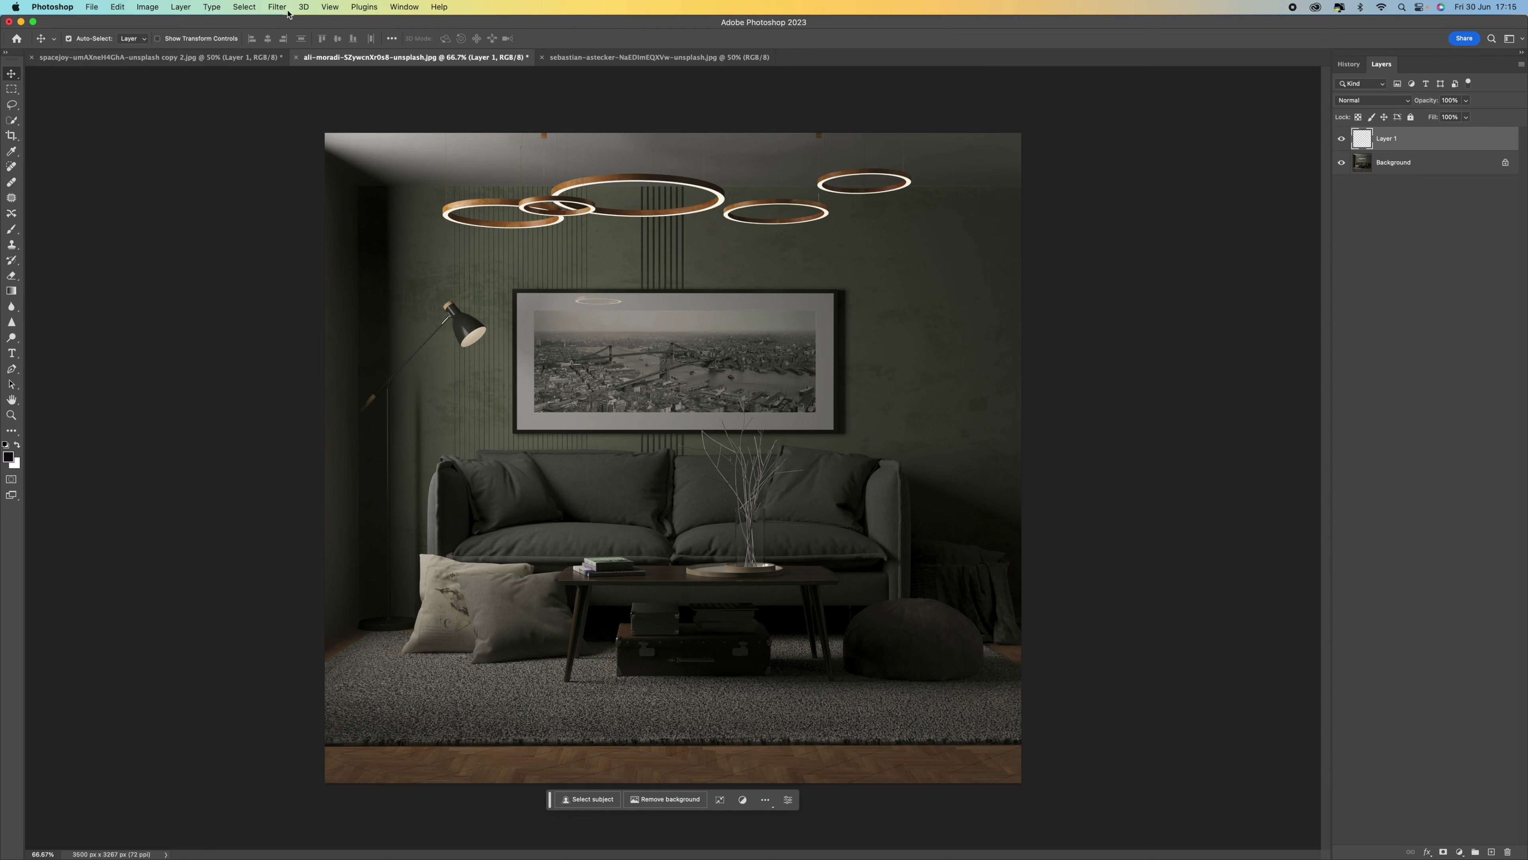
Reopen Vanishing Point to check the wall's perspective plane, and close it without changes
click(272, 6)
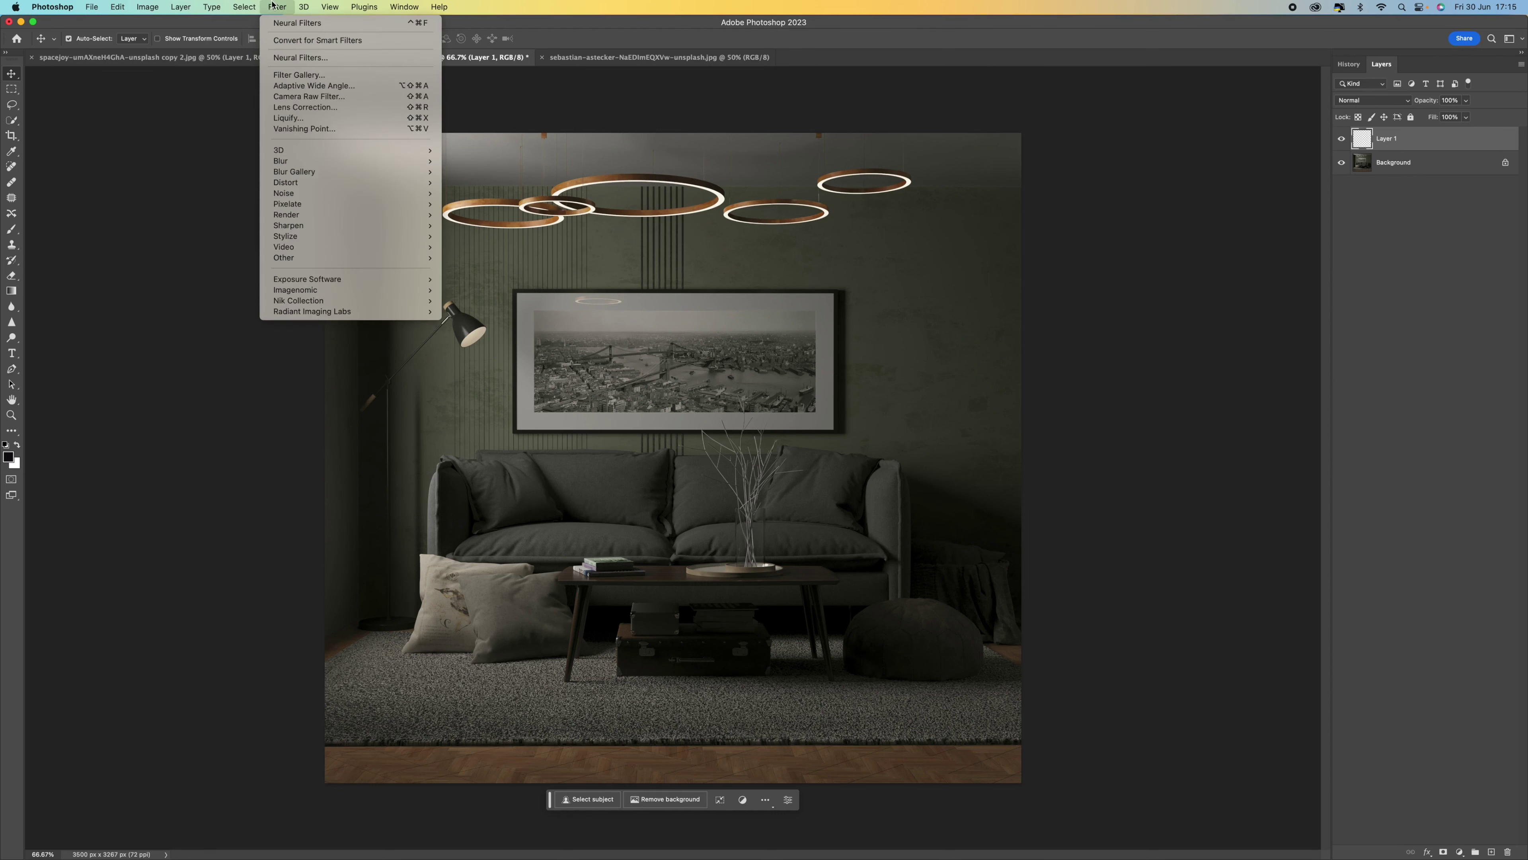
click(295, 129)
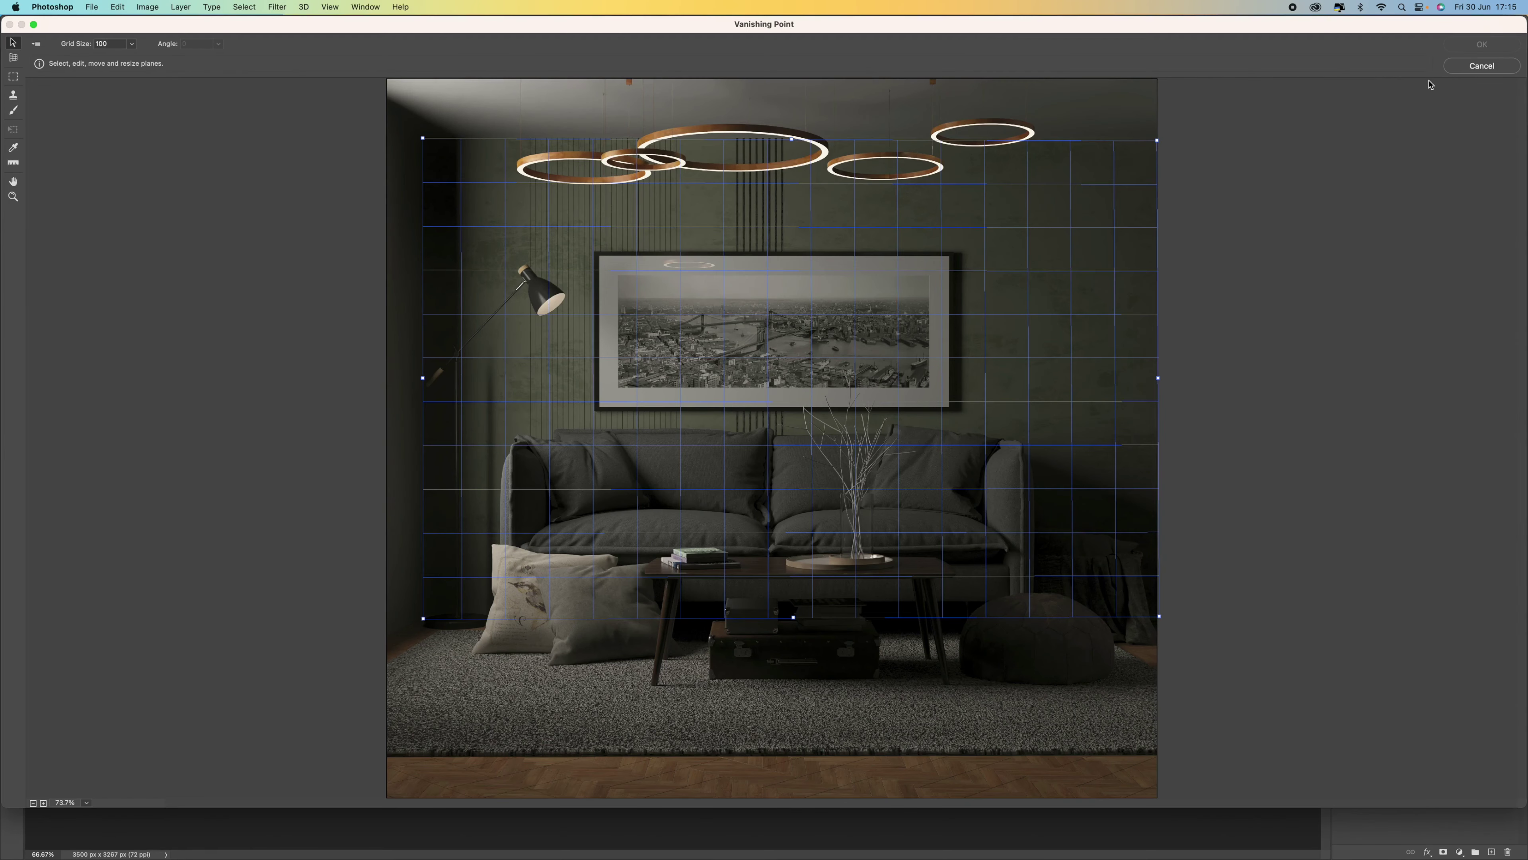
click(1466, 69)
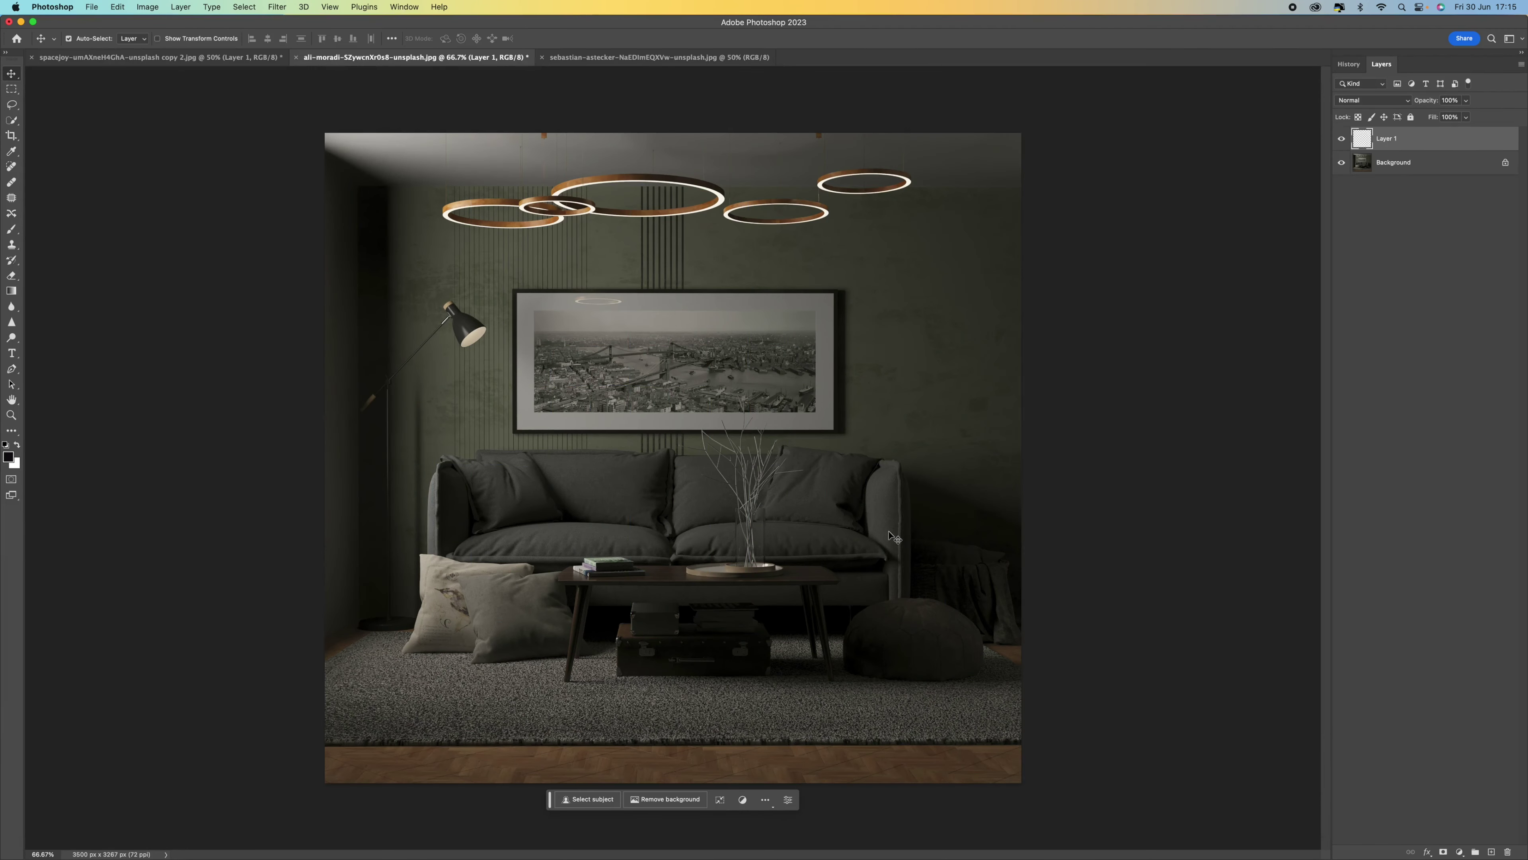
Select the entire landscape panorama in its own document and copy it
click(581, 59)
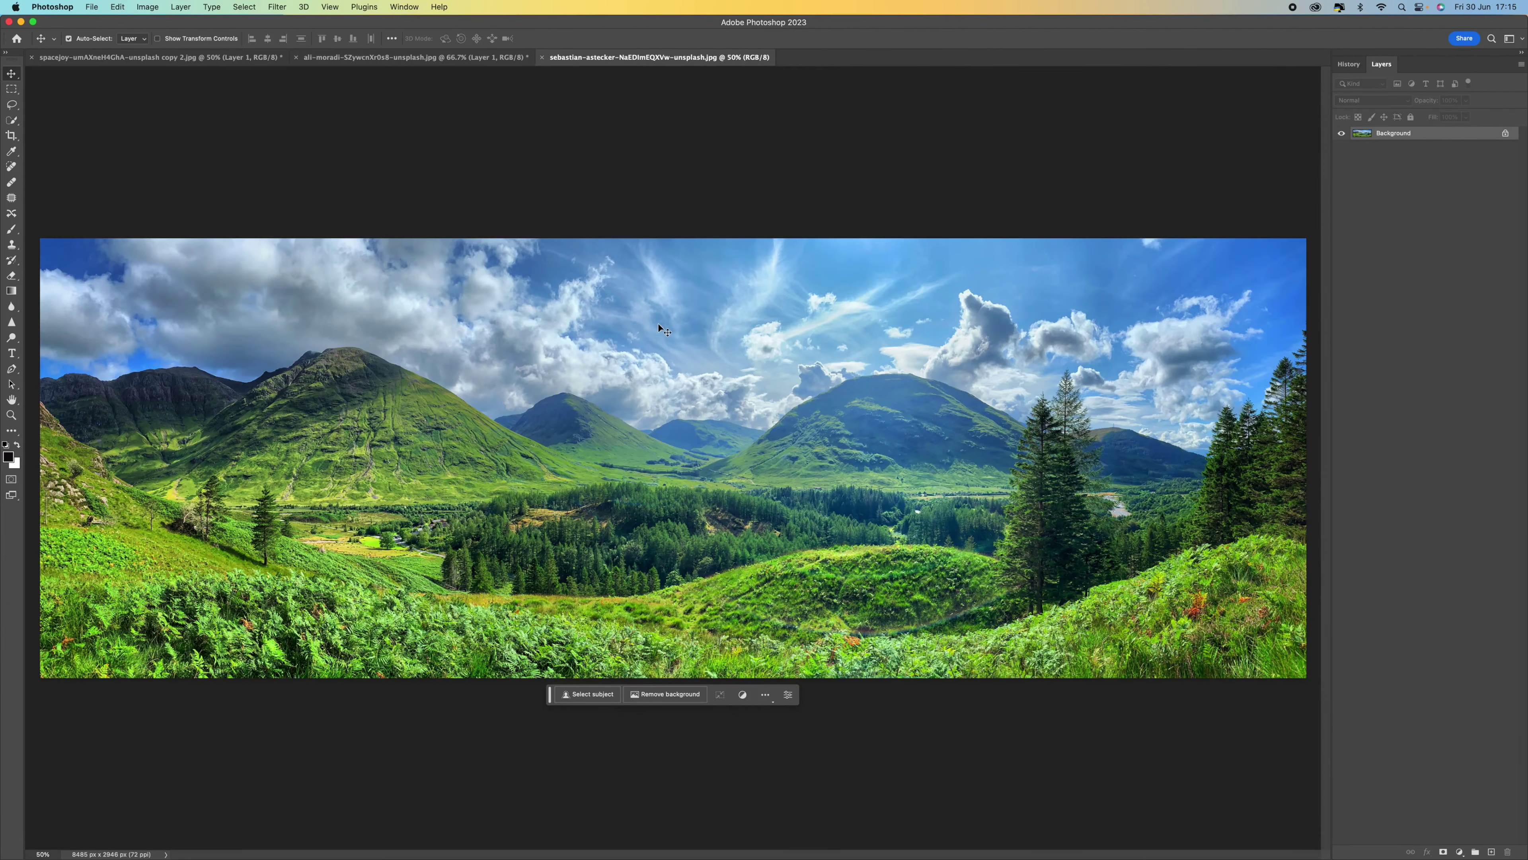
key(super+minus)
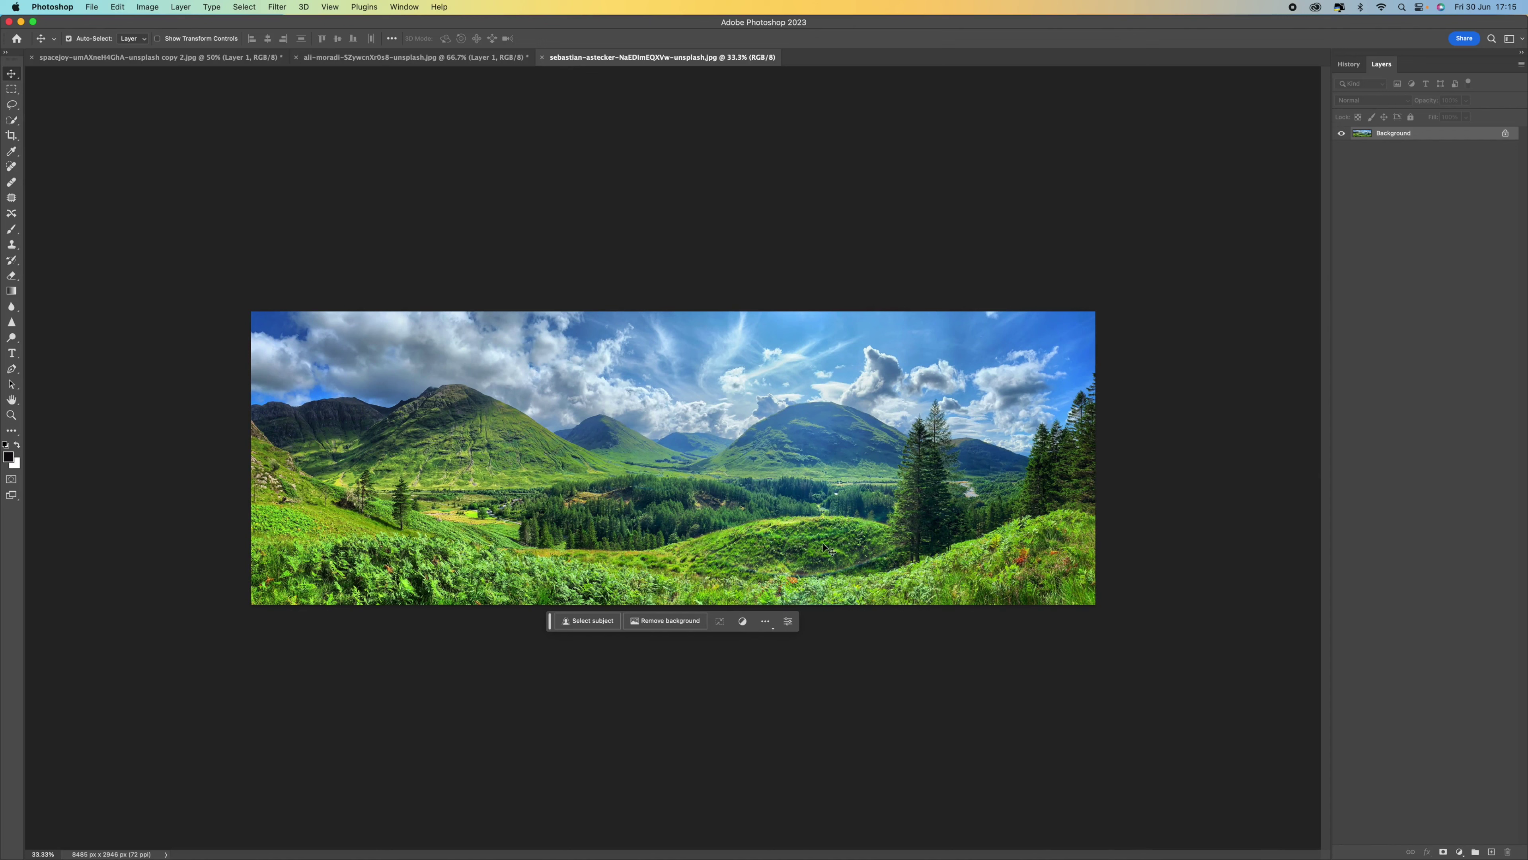
key(super+a)
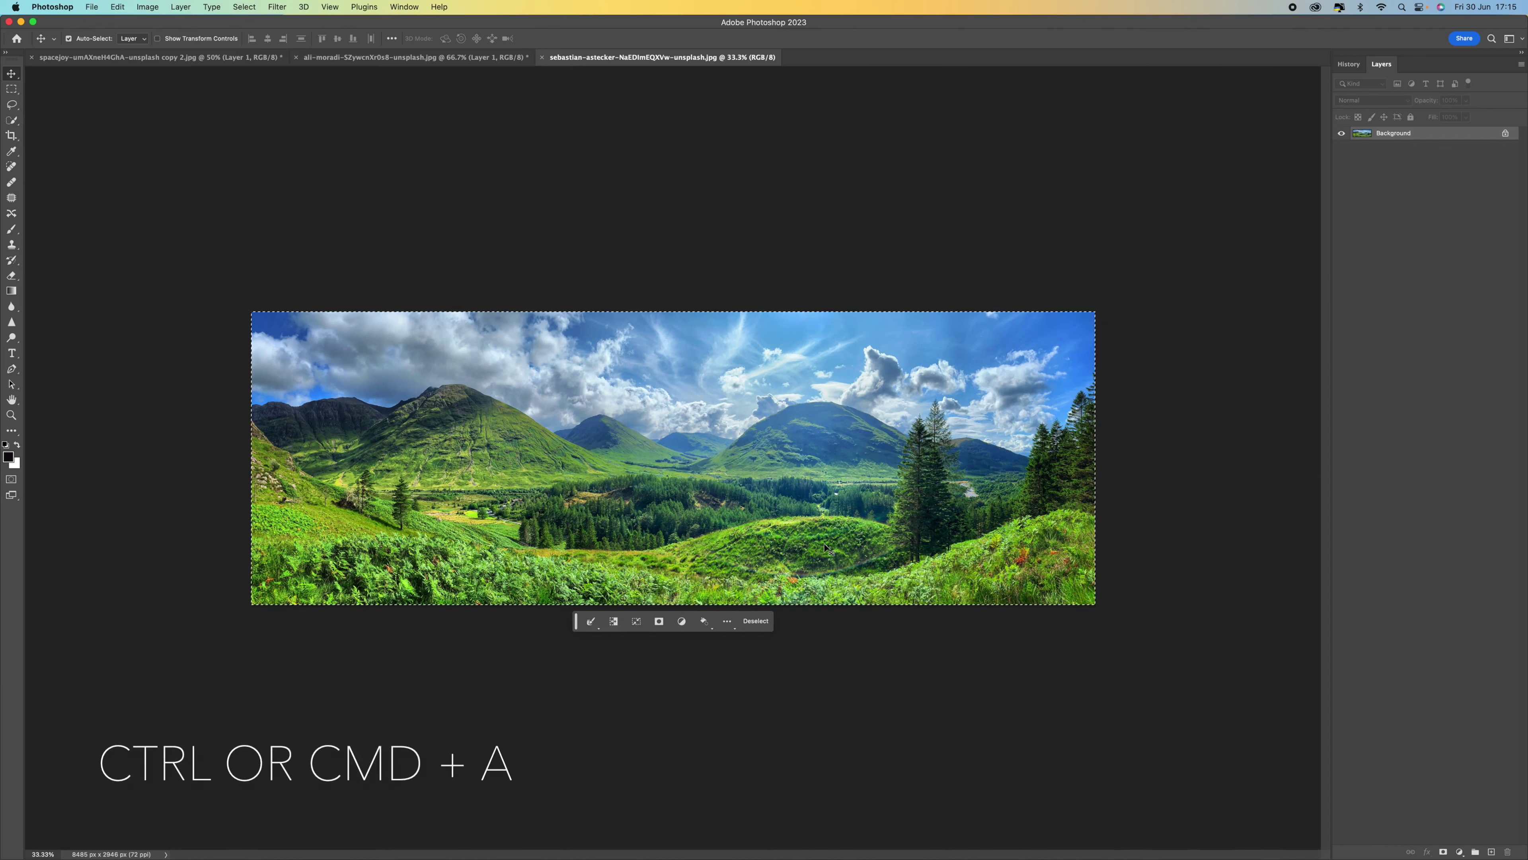
key(super+c)
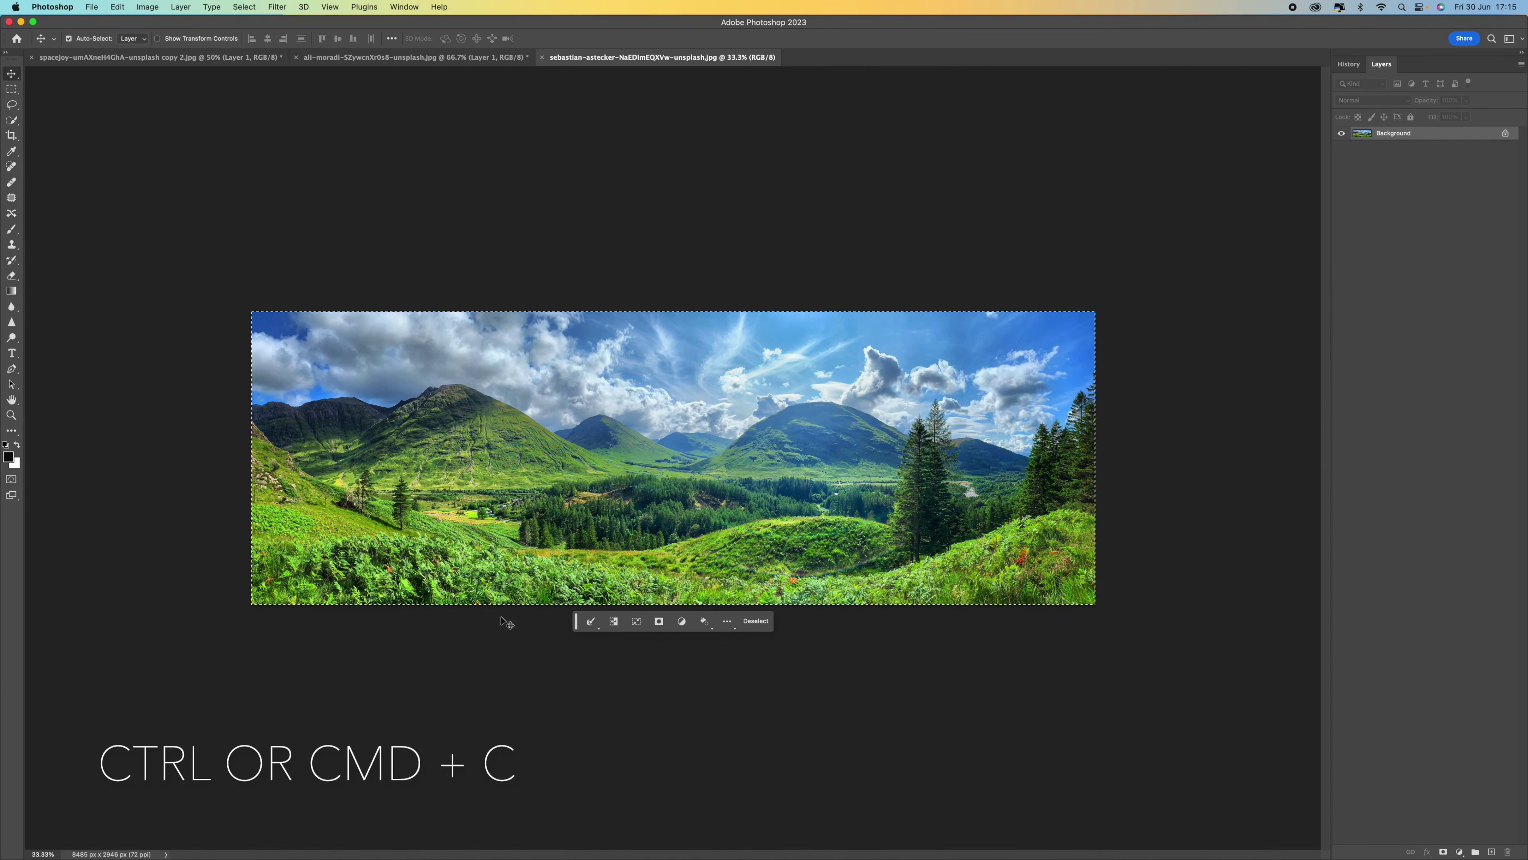
Return to the dark living-room image and paste the copied landscape inside the Vanishing Point filter
click(312, 58)
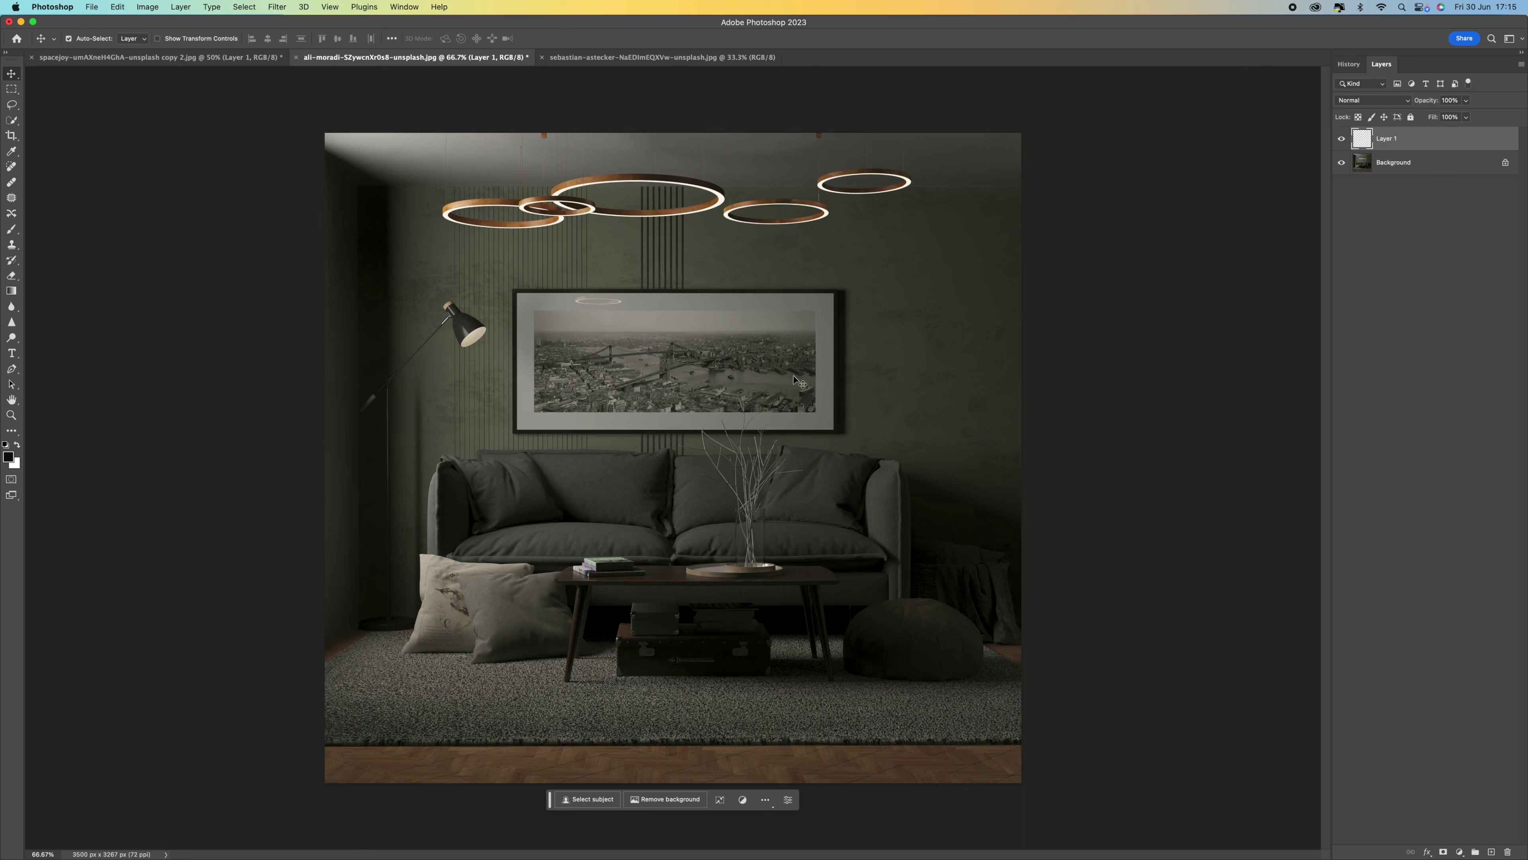
click(277, 7)
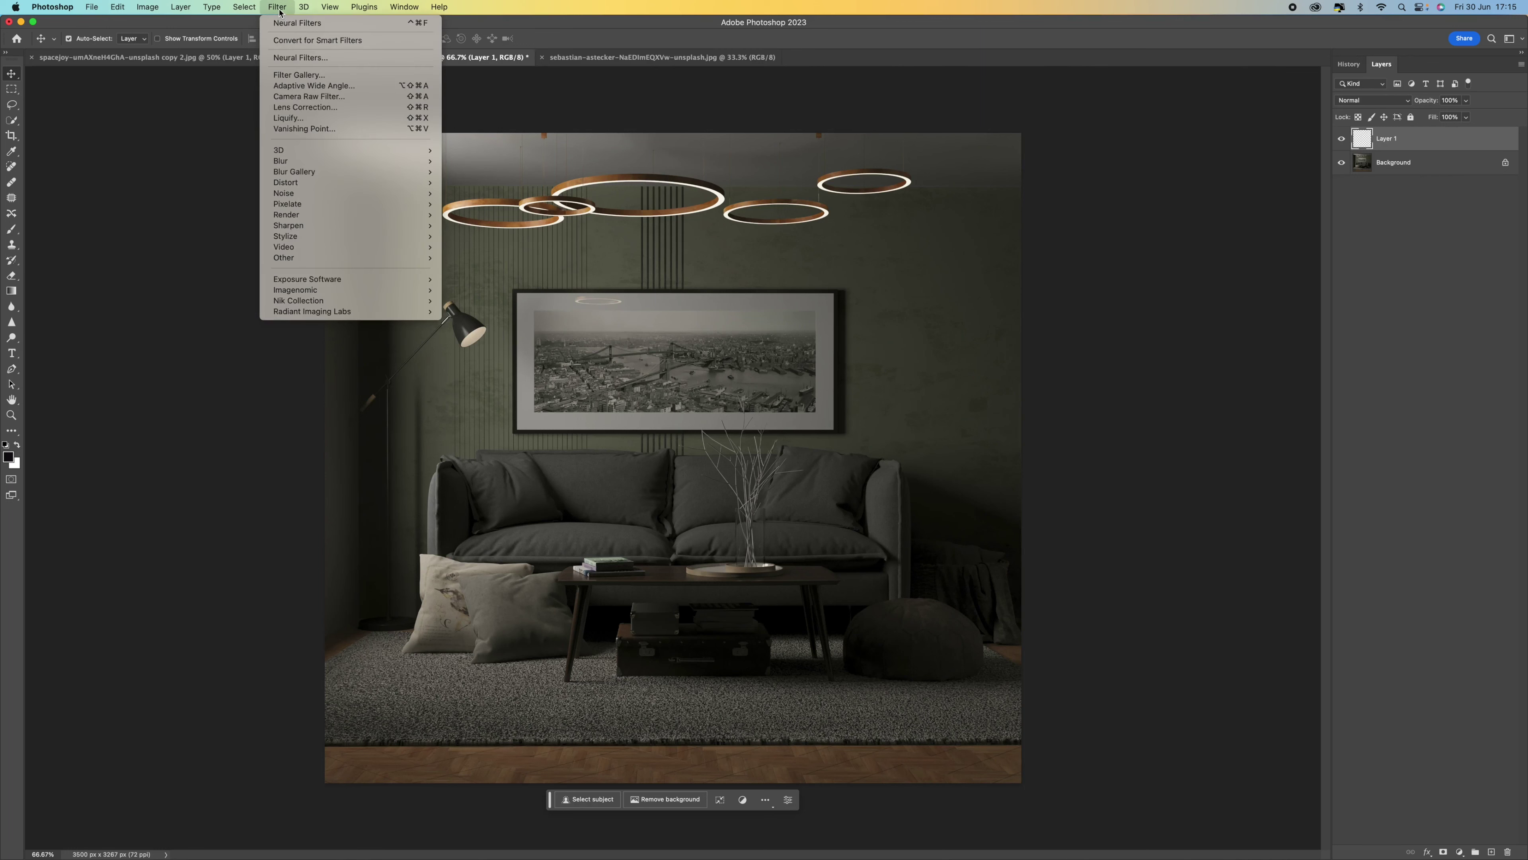
click(292, 128)
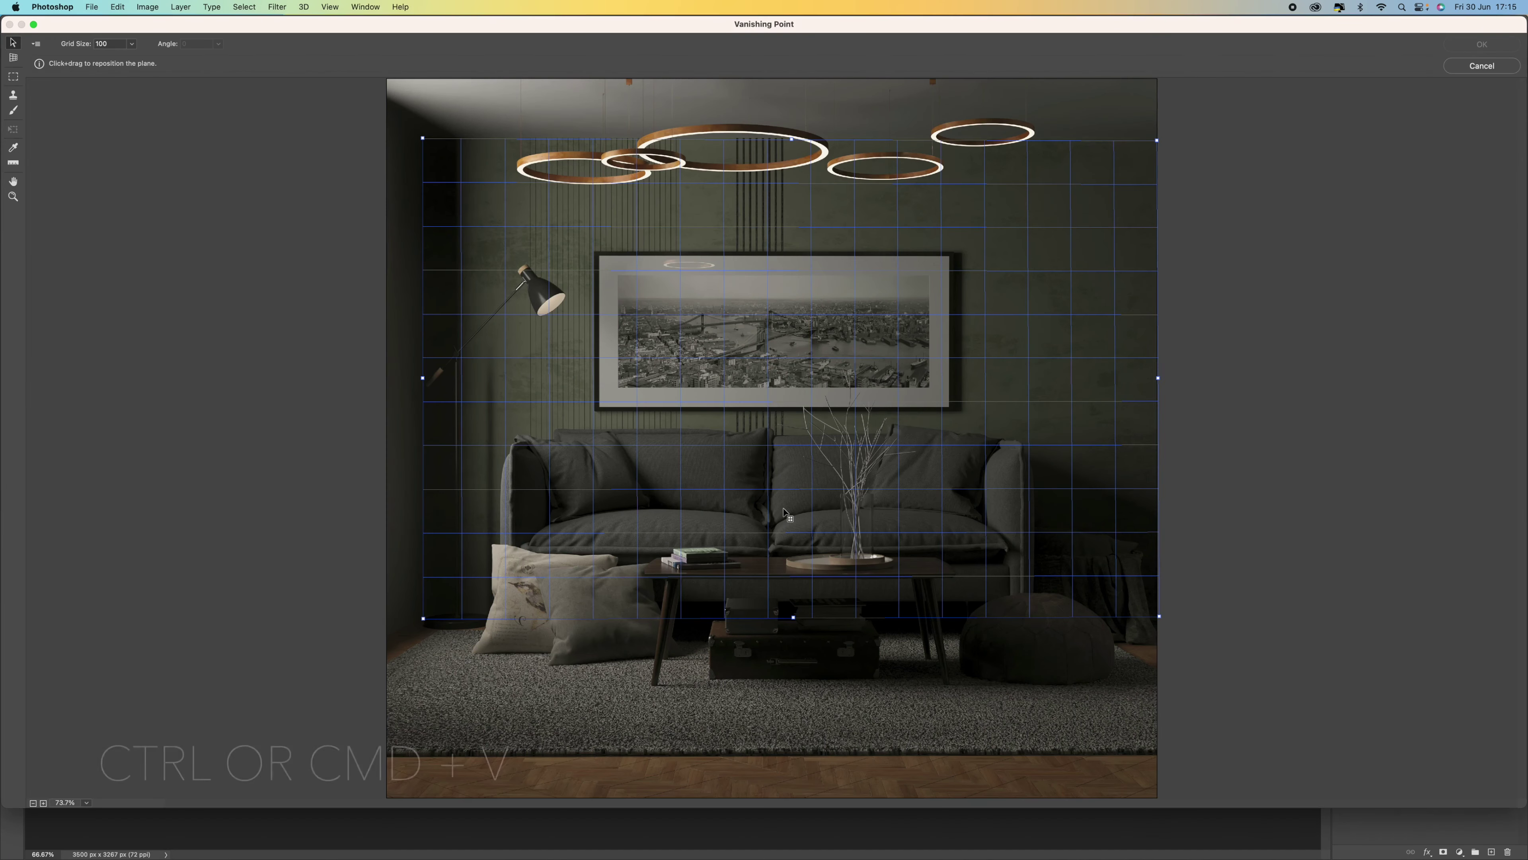
key(super+v)
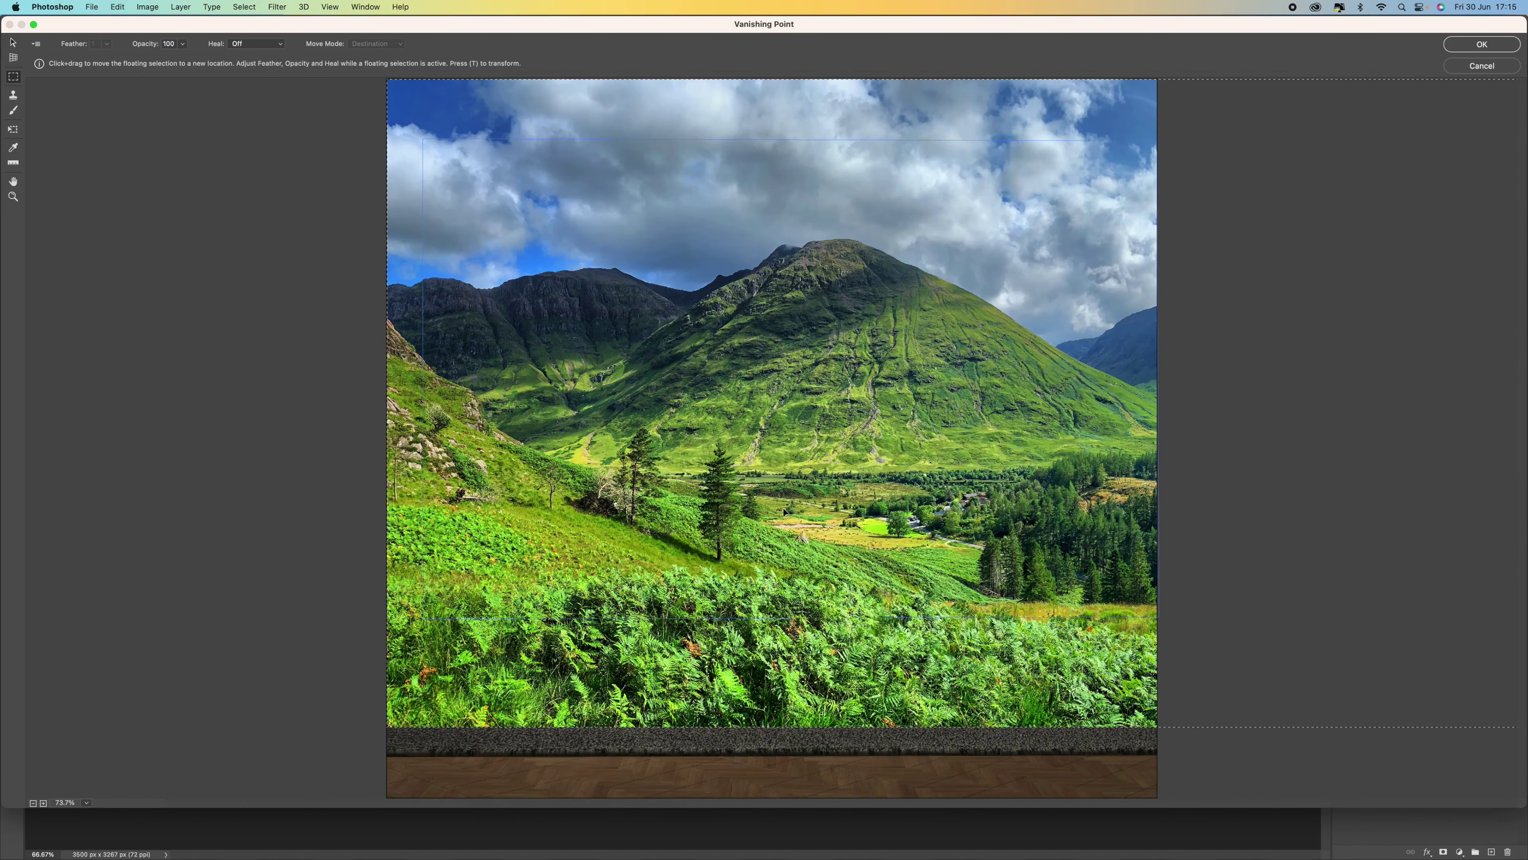
Transform the pasted landscape, scaling it down proportionally and moving it onto the back wall's perspective plane
key(super+minus)
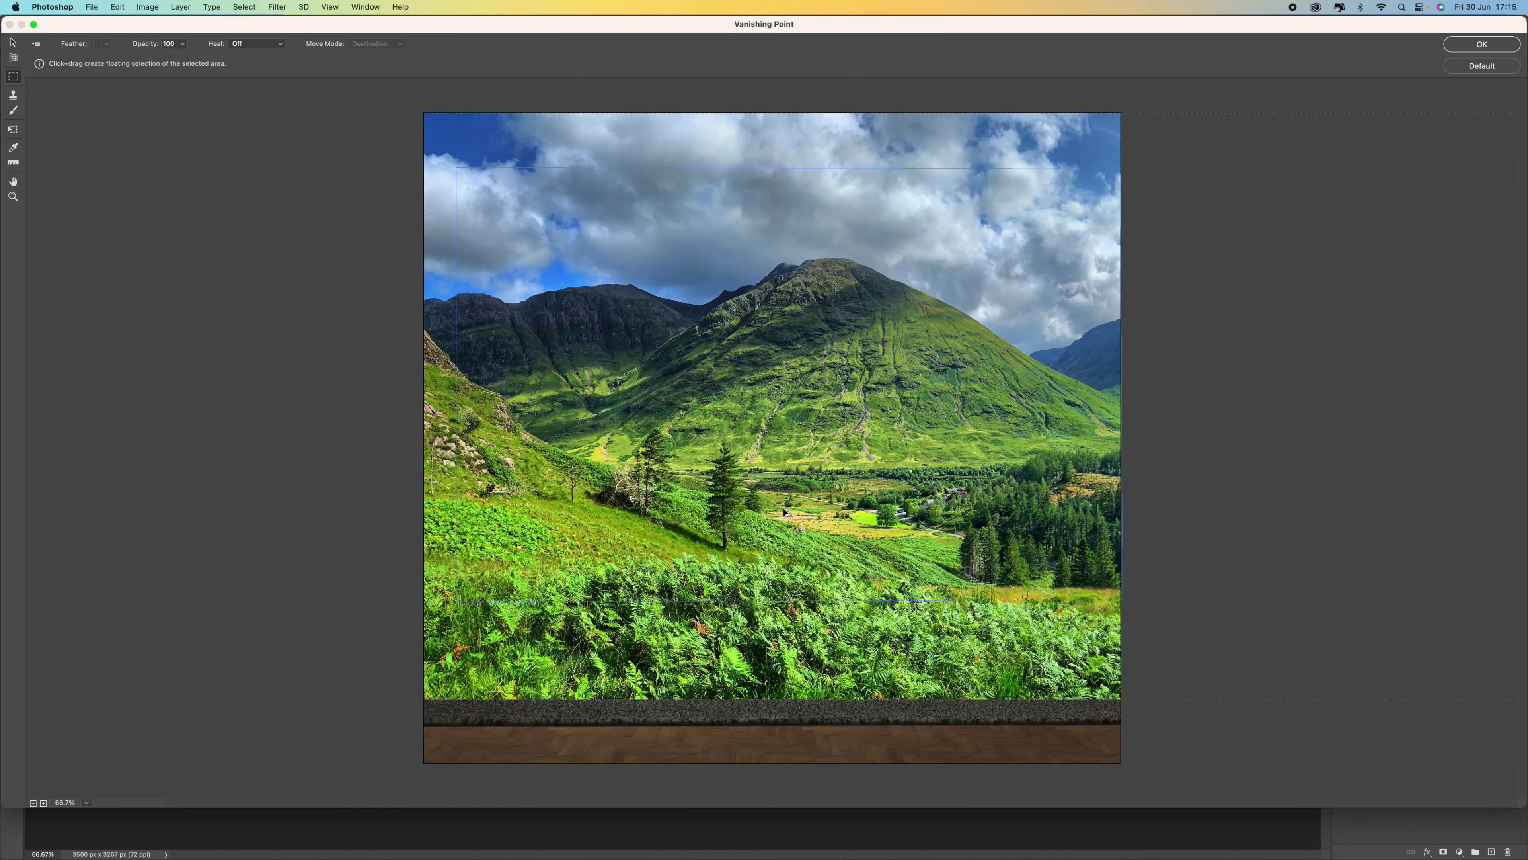
key(super+minus)
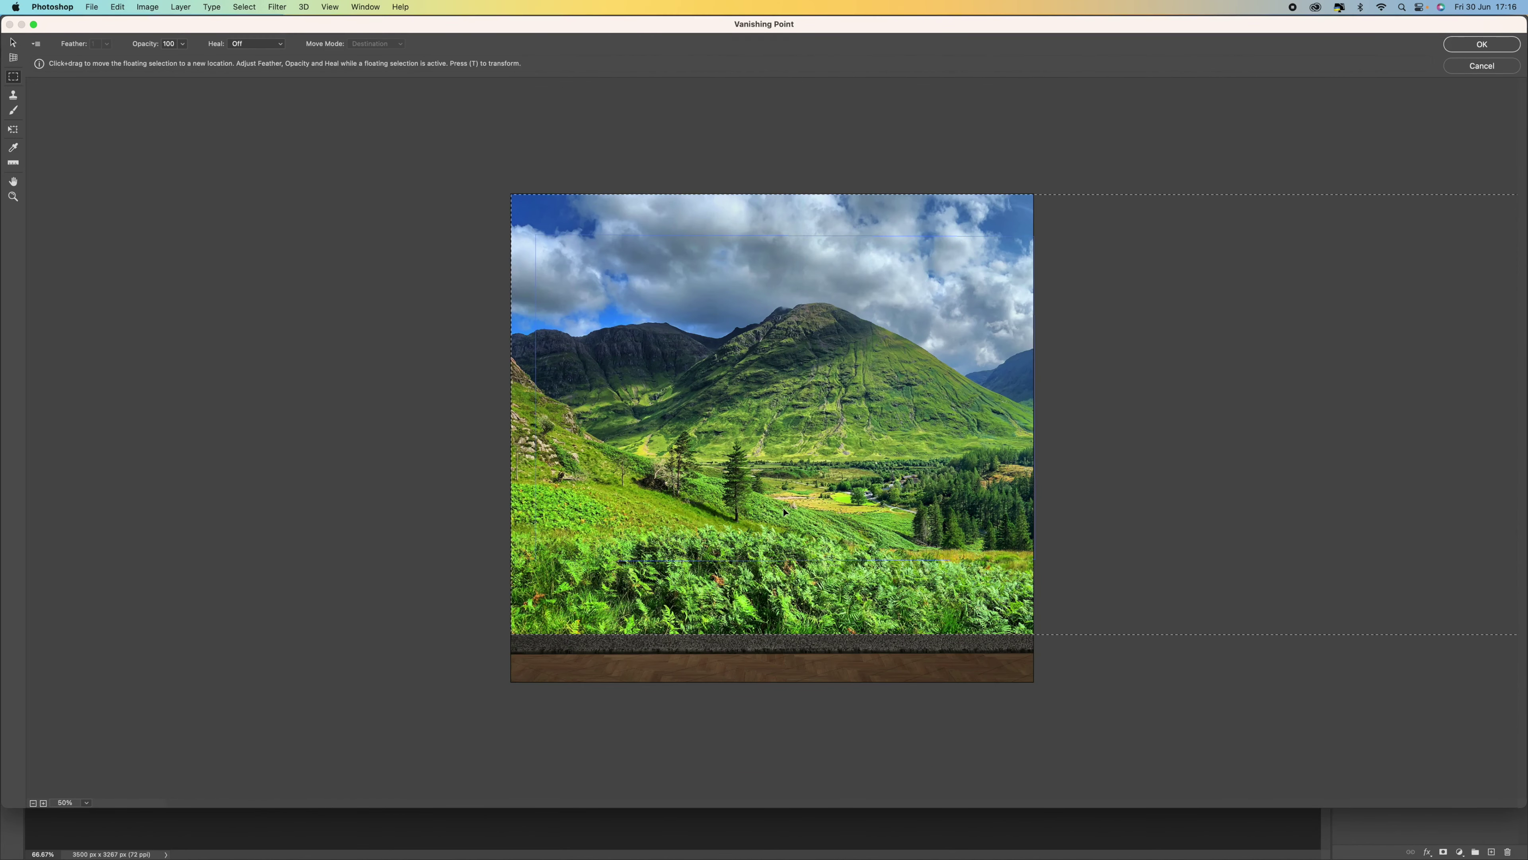
key(alt)
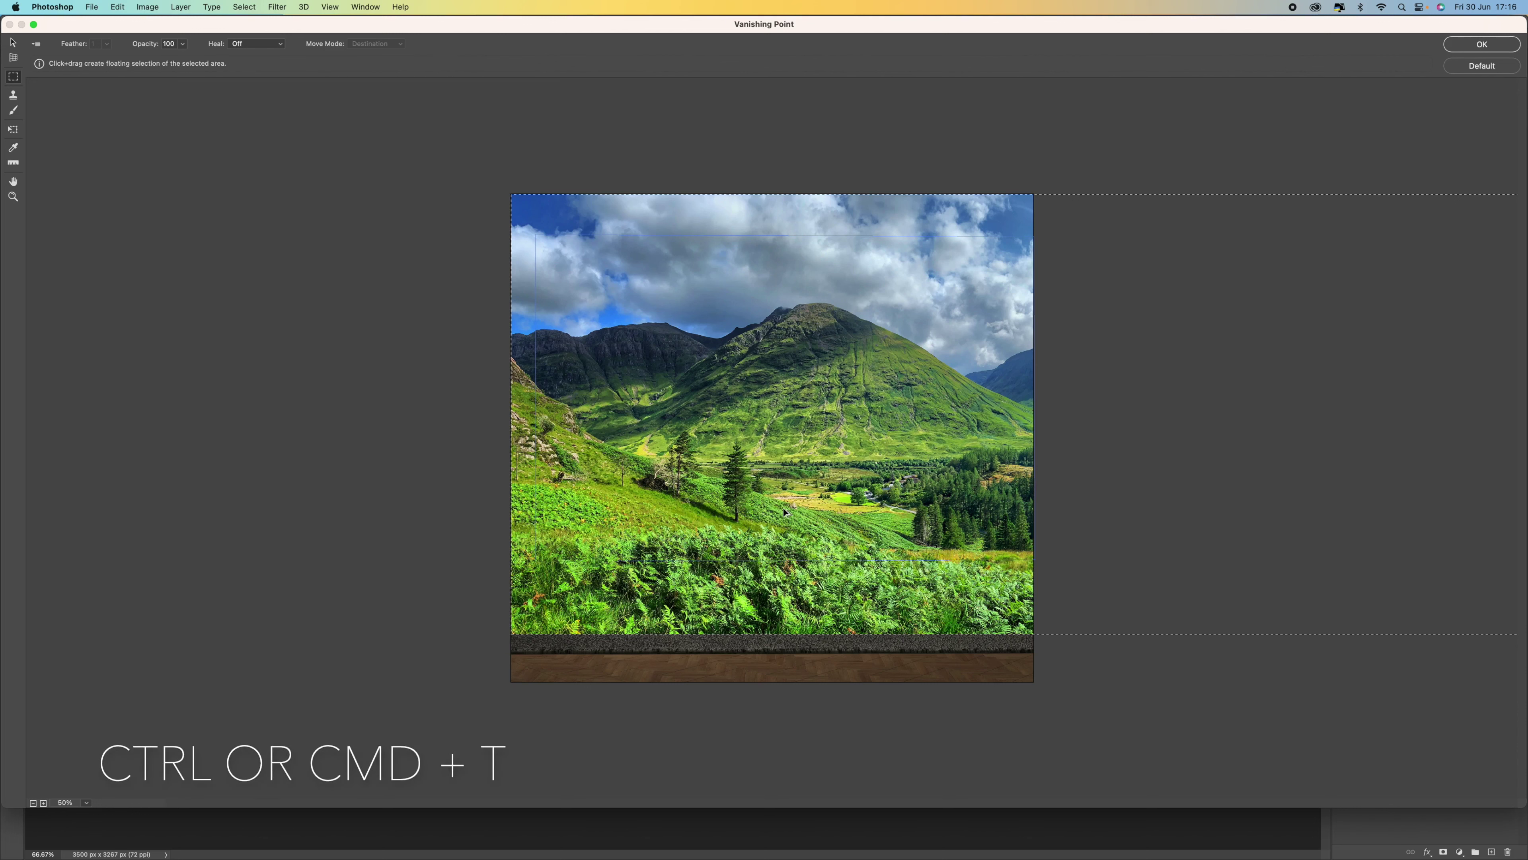
key(super+t)
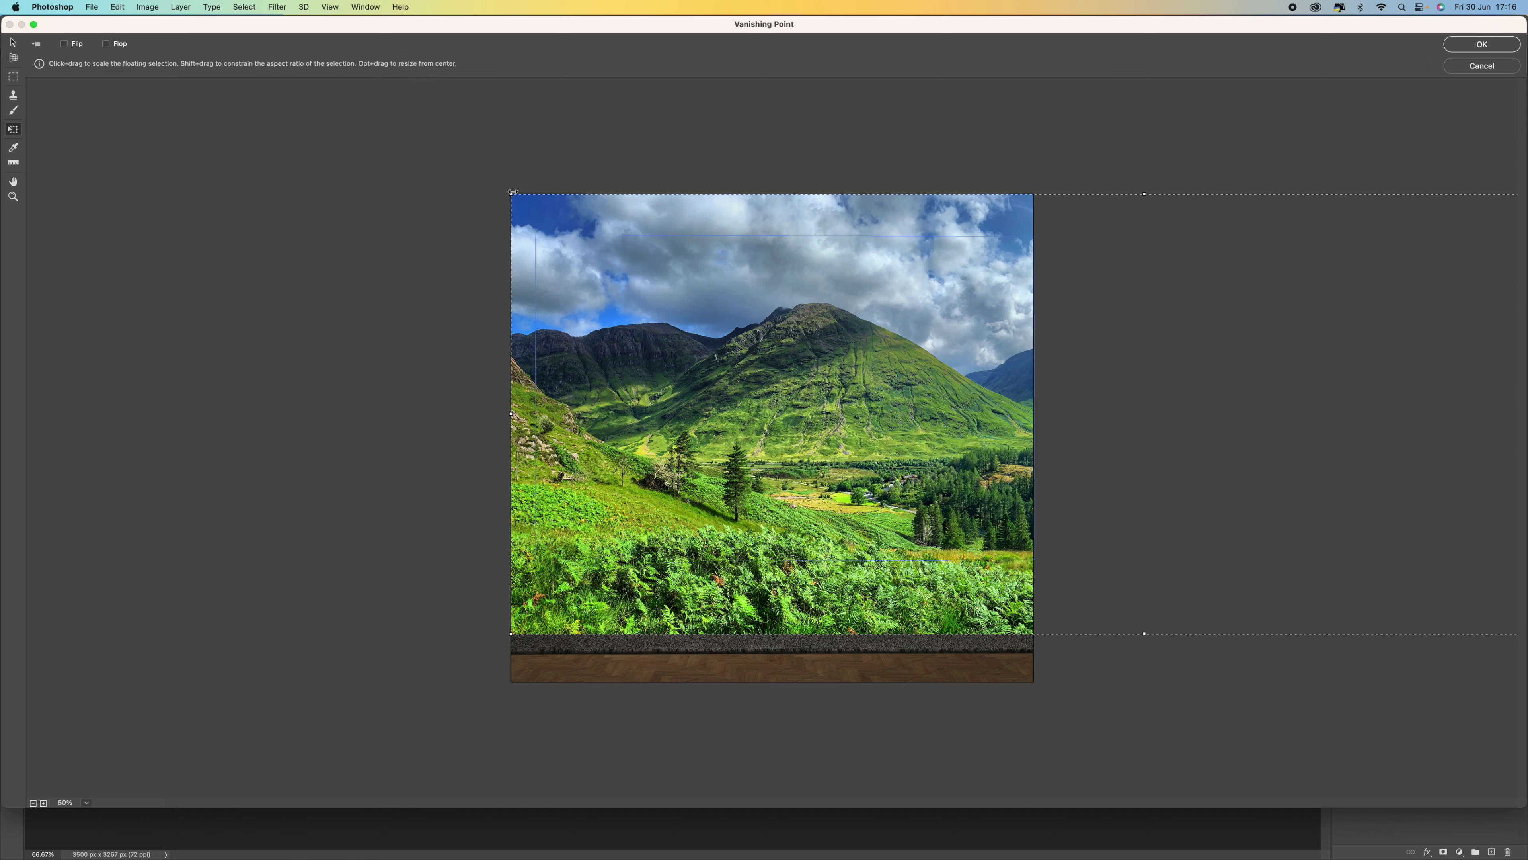
drag(512, 192, 992, 448)
key(shift)
drag(1214, 452, 561, 282)
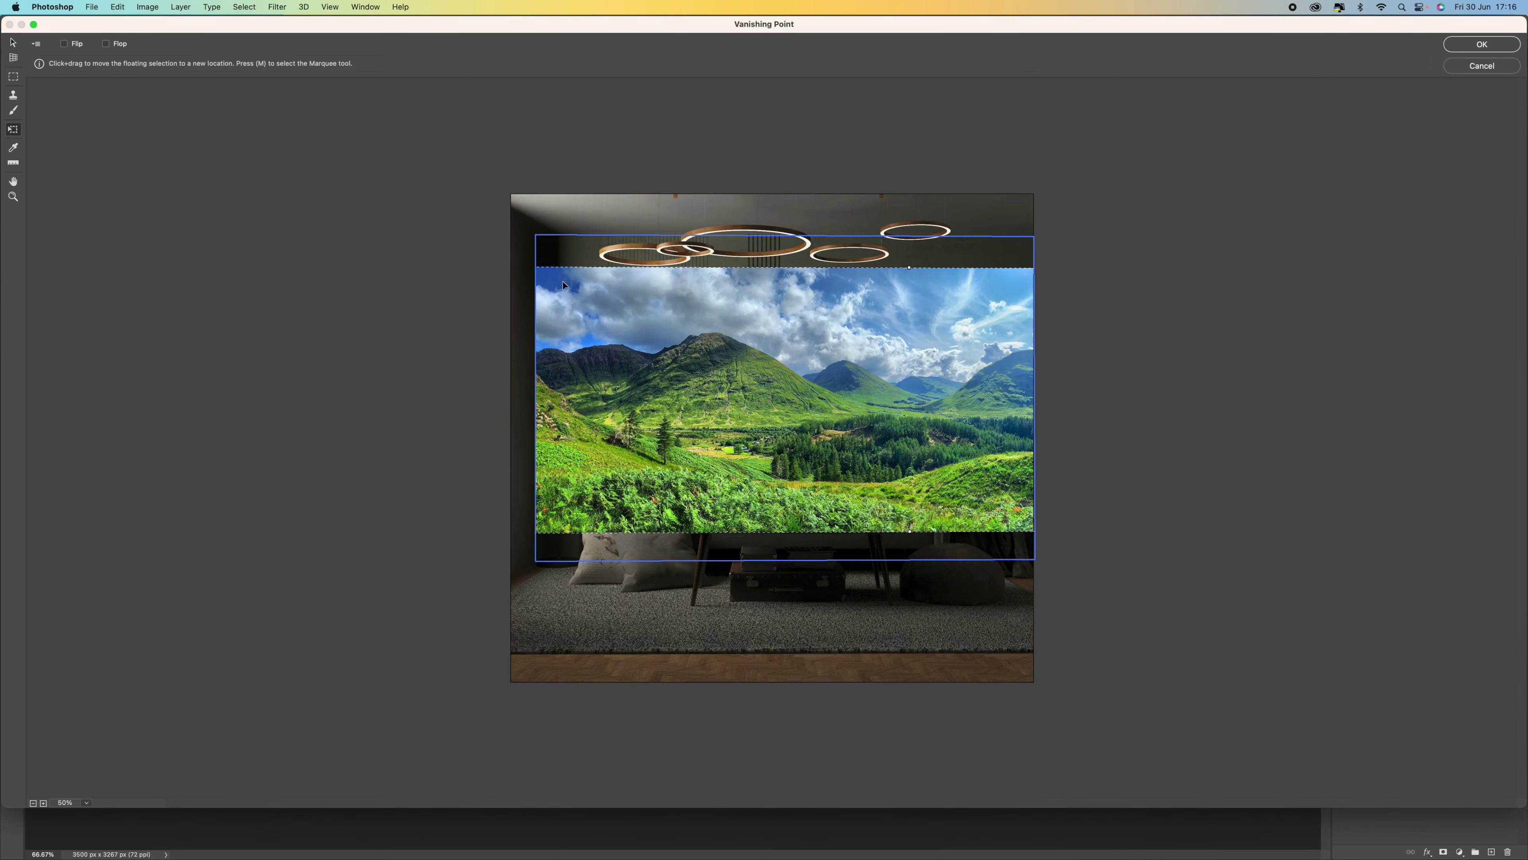
drag(561, 280, 590, 281)
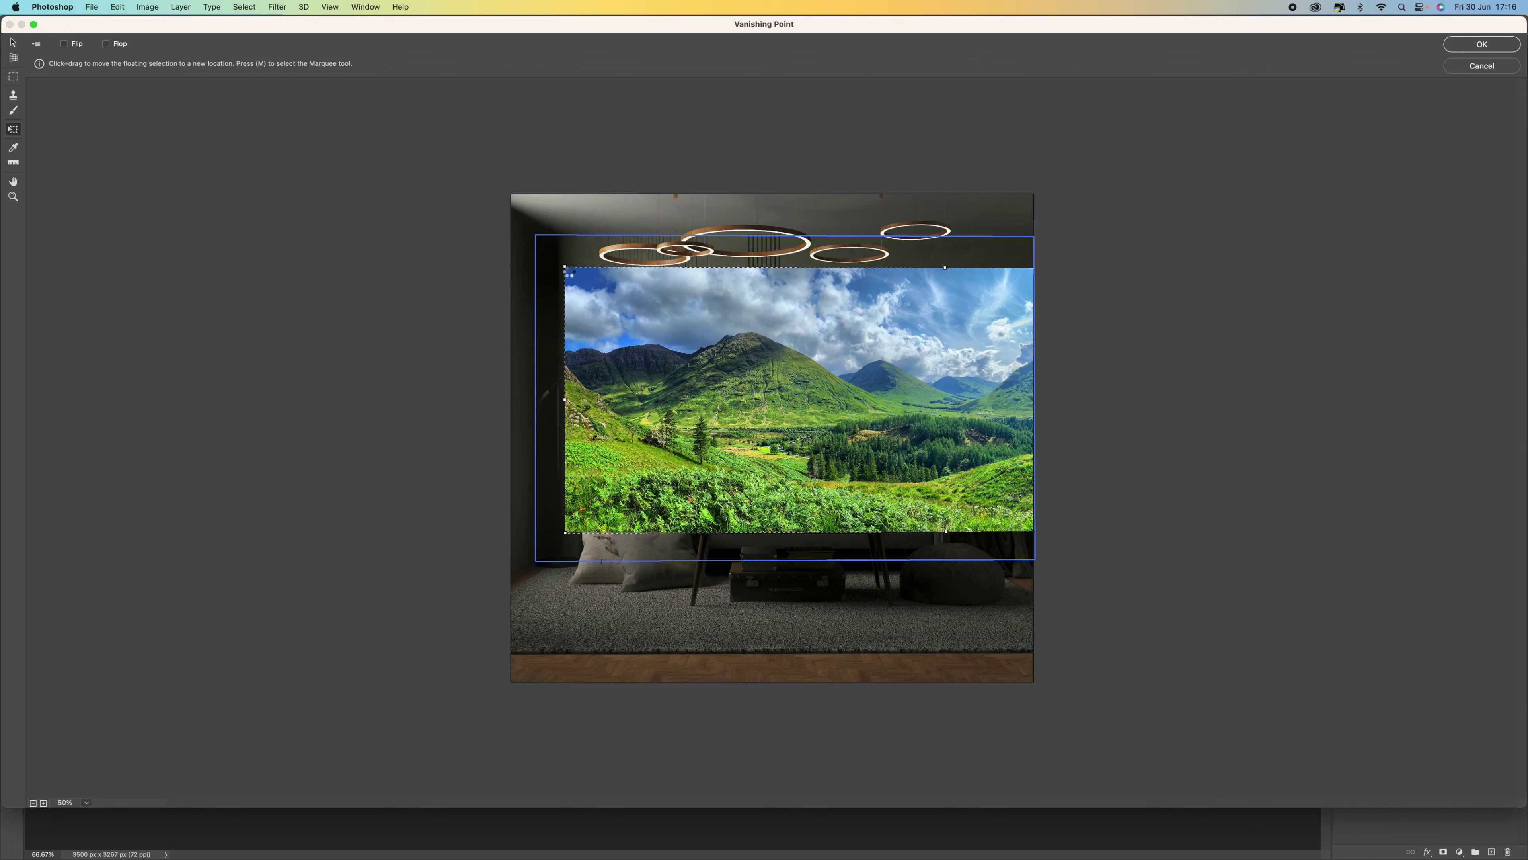
Scale the floating landscape down proportionally to about the frame's width and move its upper-left corner onto that of the framed picture
drag(564, 266, 649, 322)
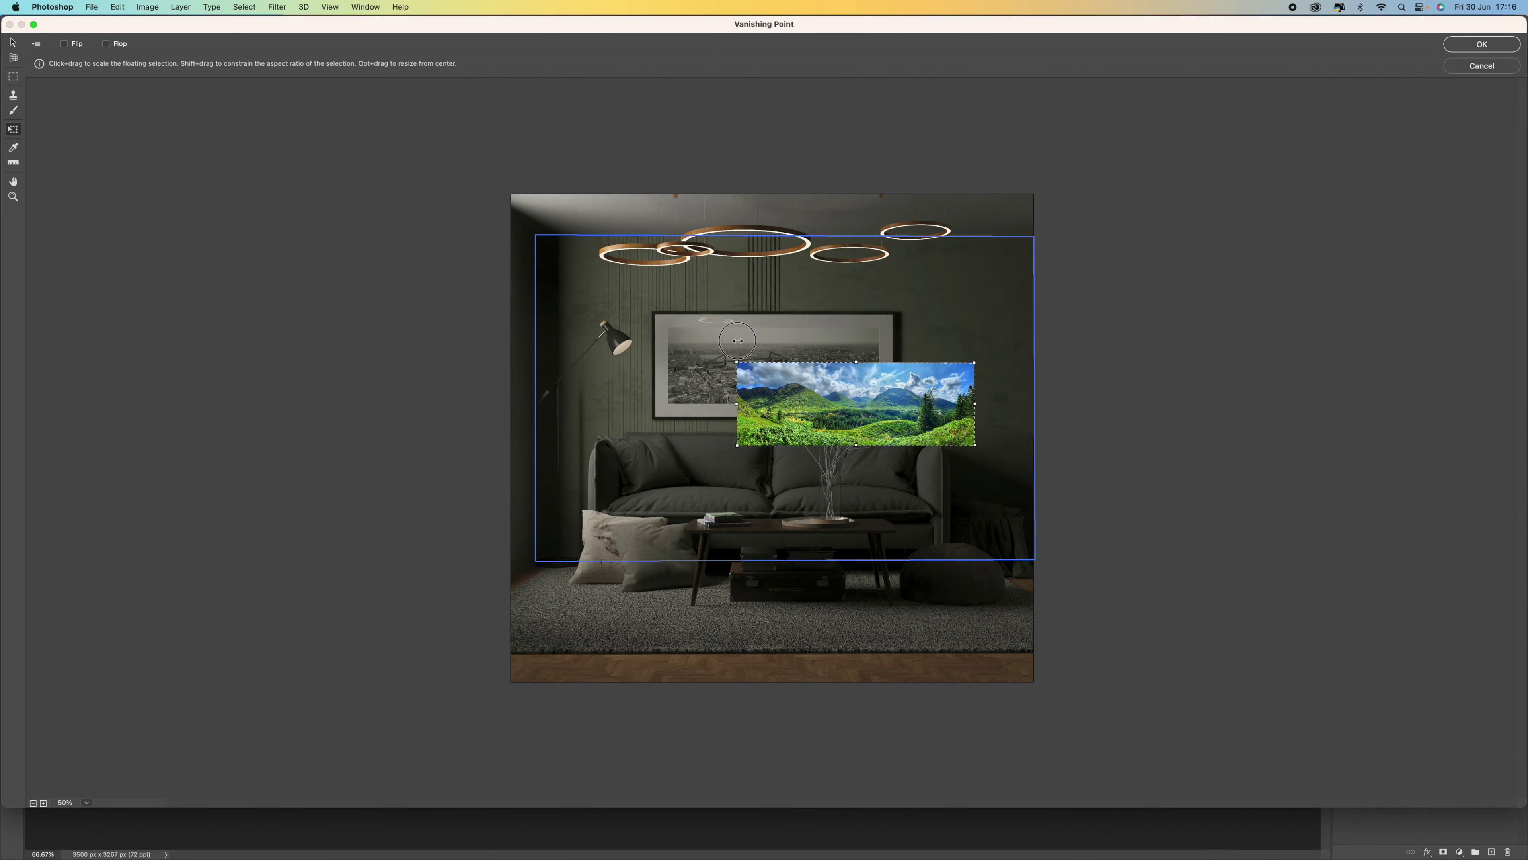
key(alt)
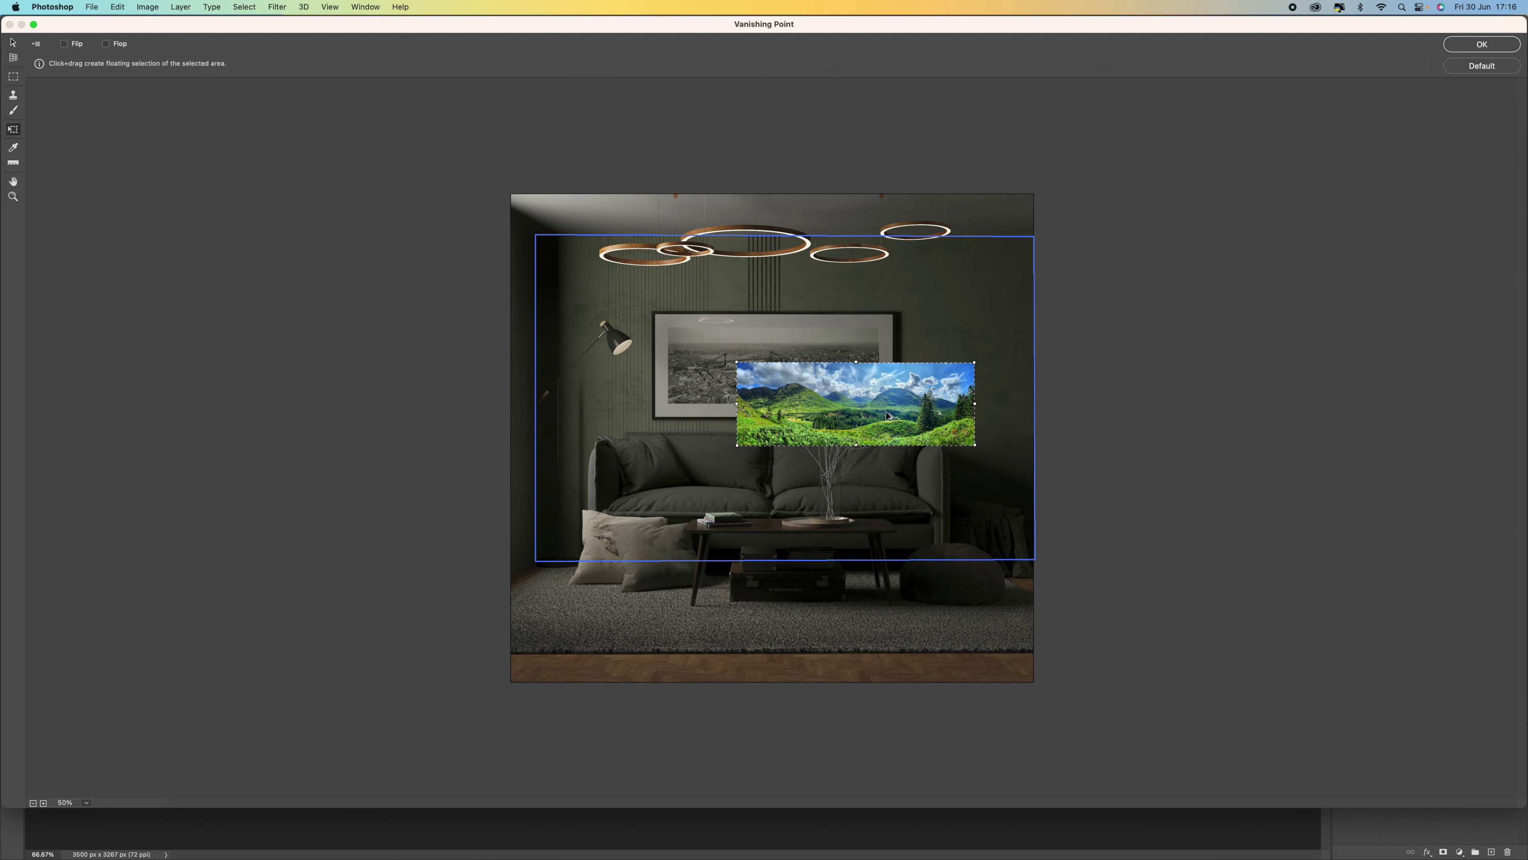
key(super+equal)
key(super+equal)
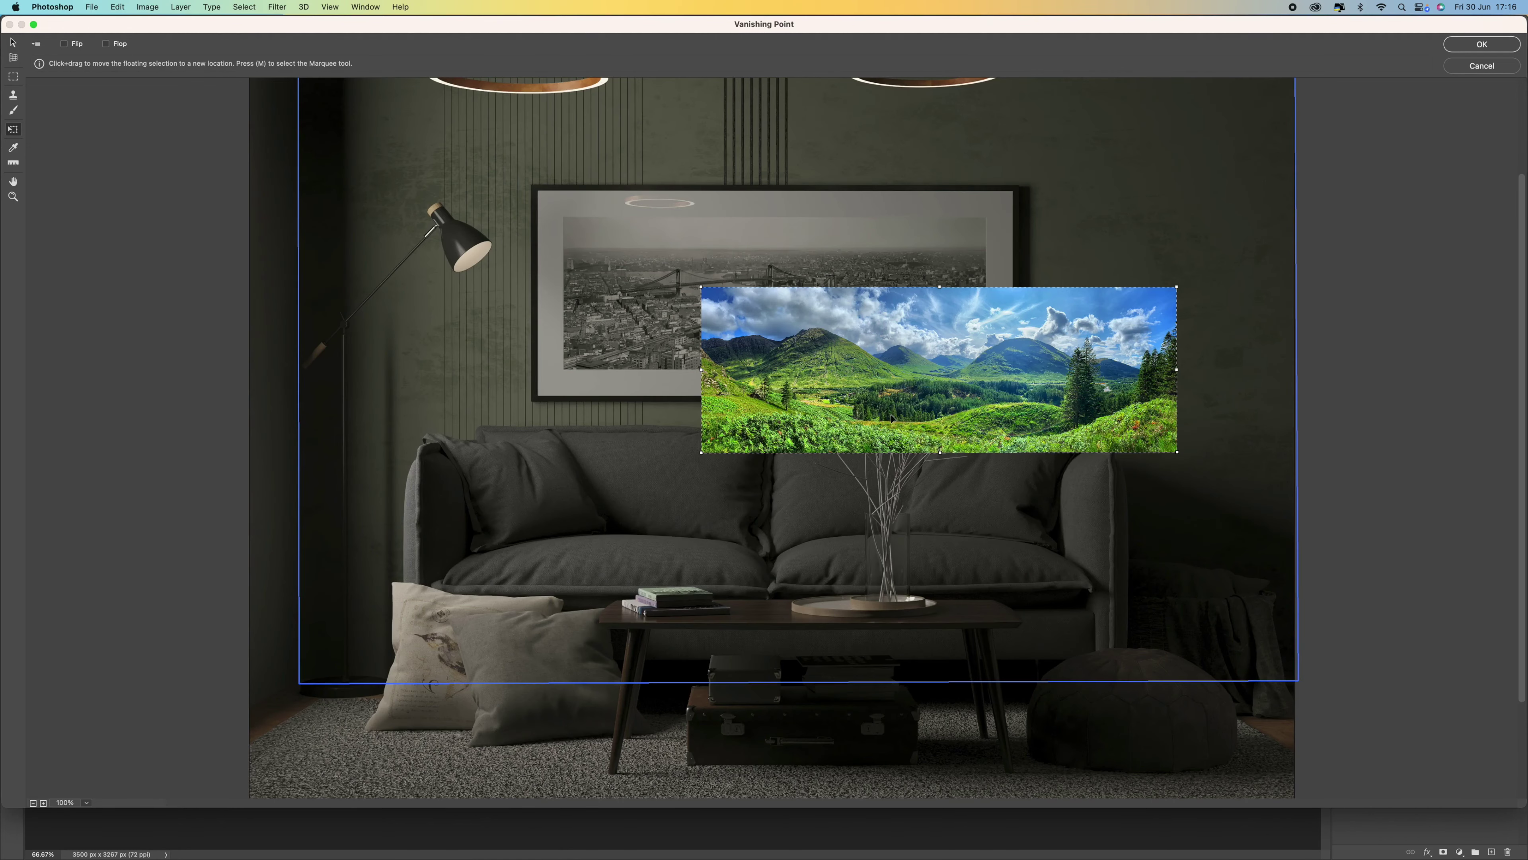
drag(887, 373, 789, 267)
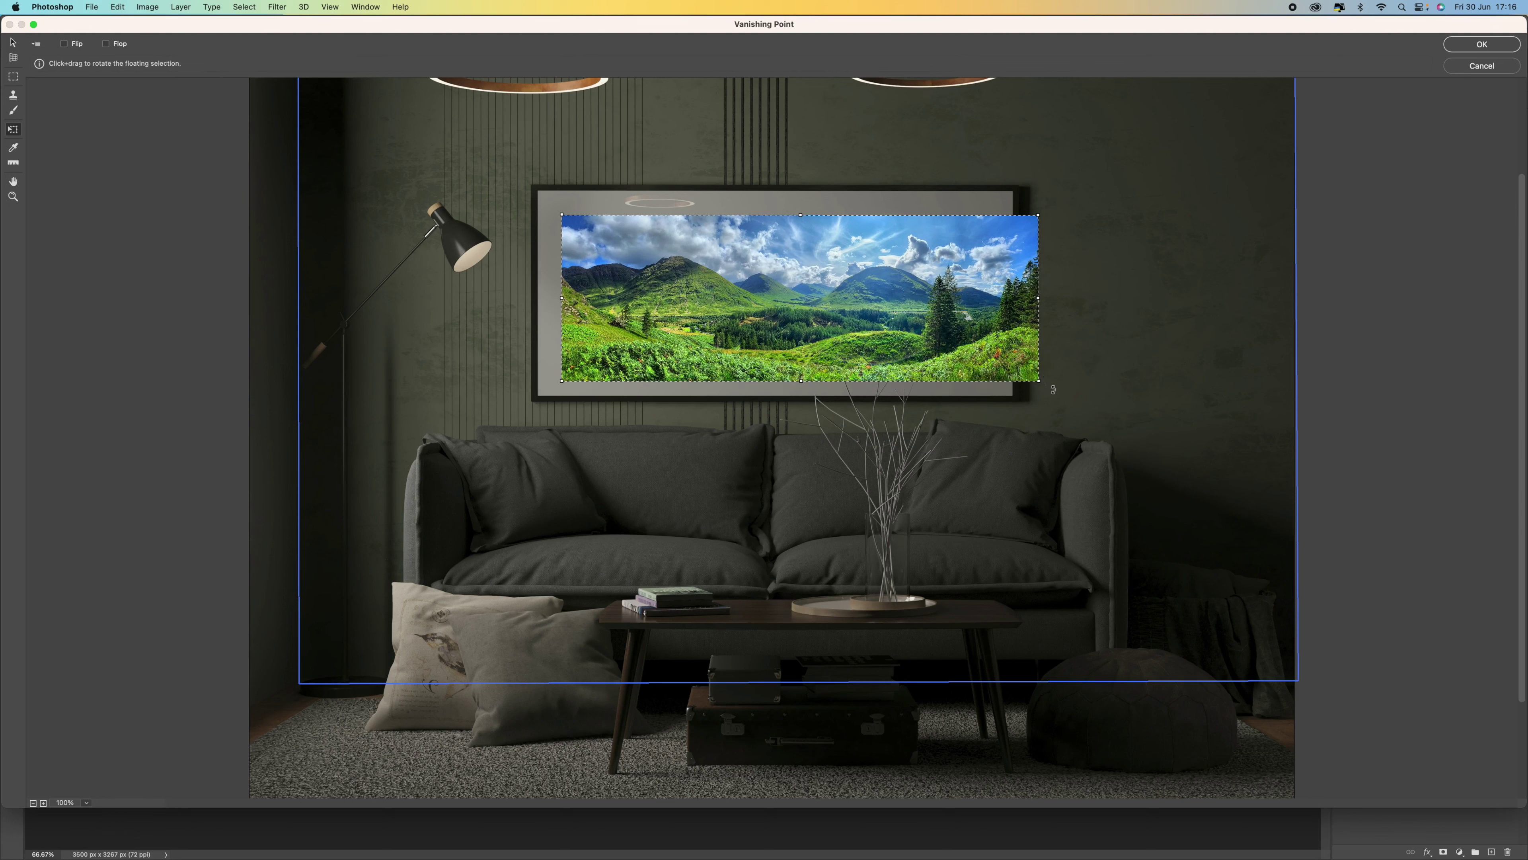
Fit the landscape's edges to the opening inside the frame's mat, apply Vanishing Point, and compare the result with Layer 1 hidden and shown
drag(1037, 382, 986, 348)
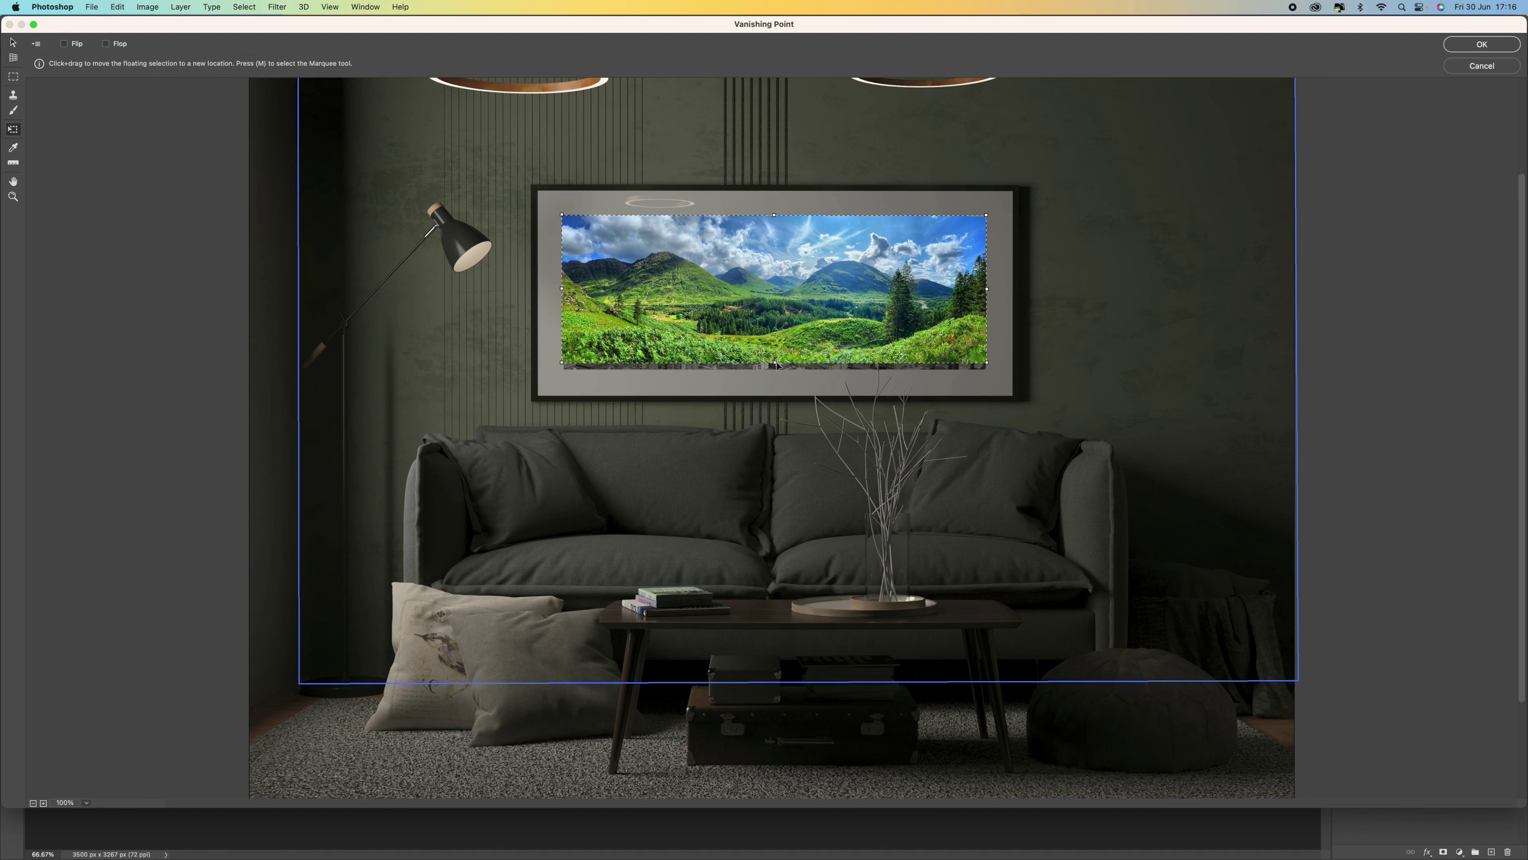
drag(775, 363, 774, 369)
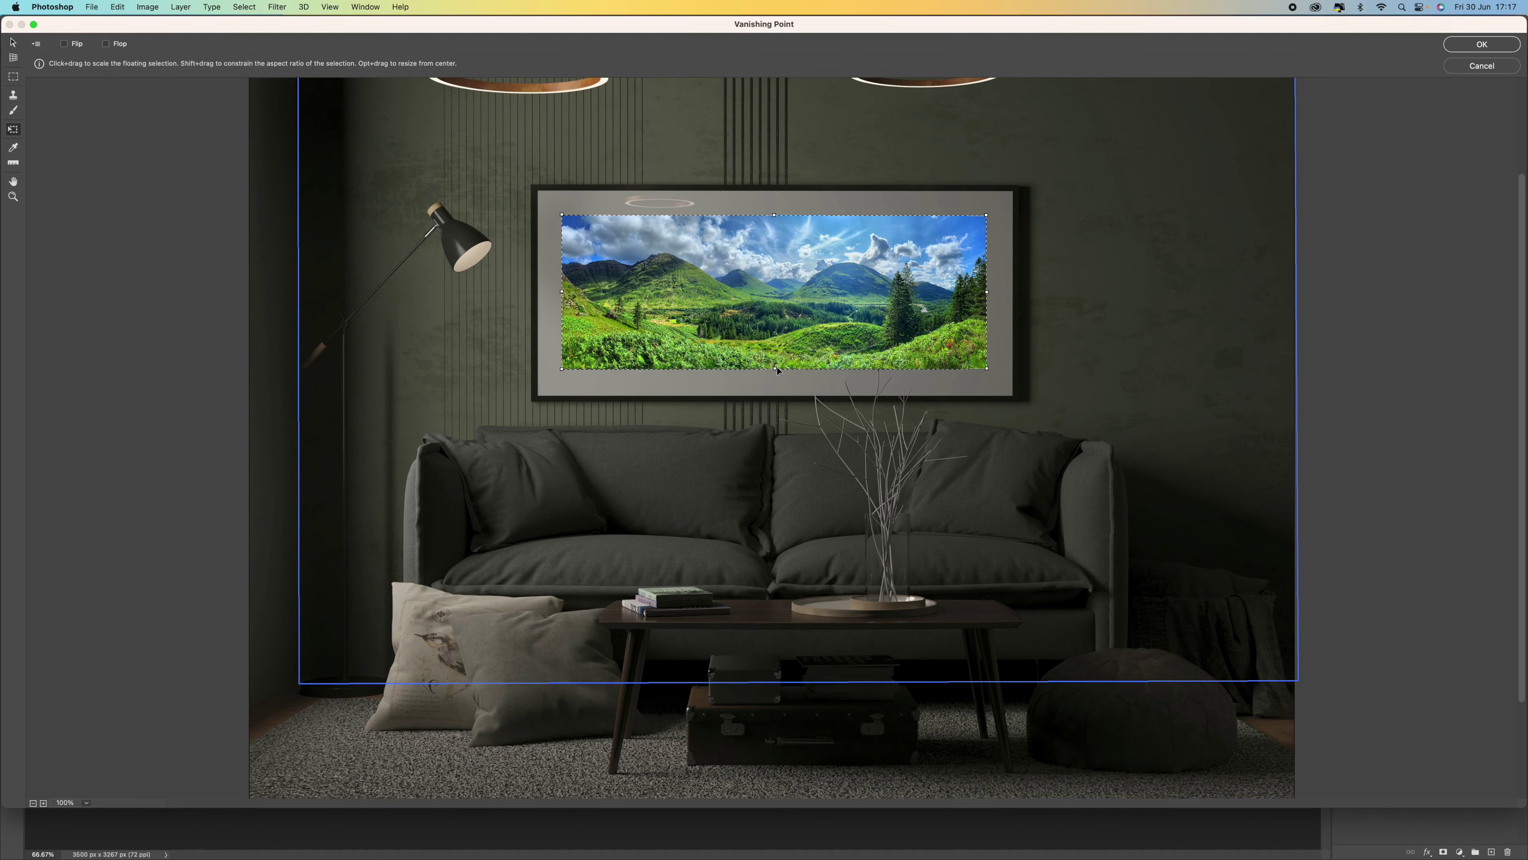
drag(986, 291, 985, 293)
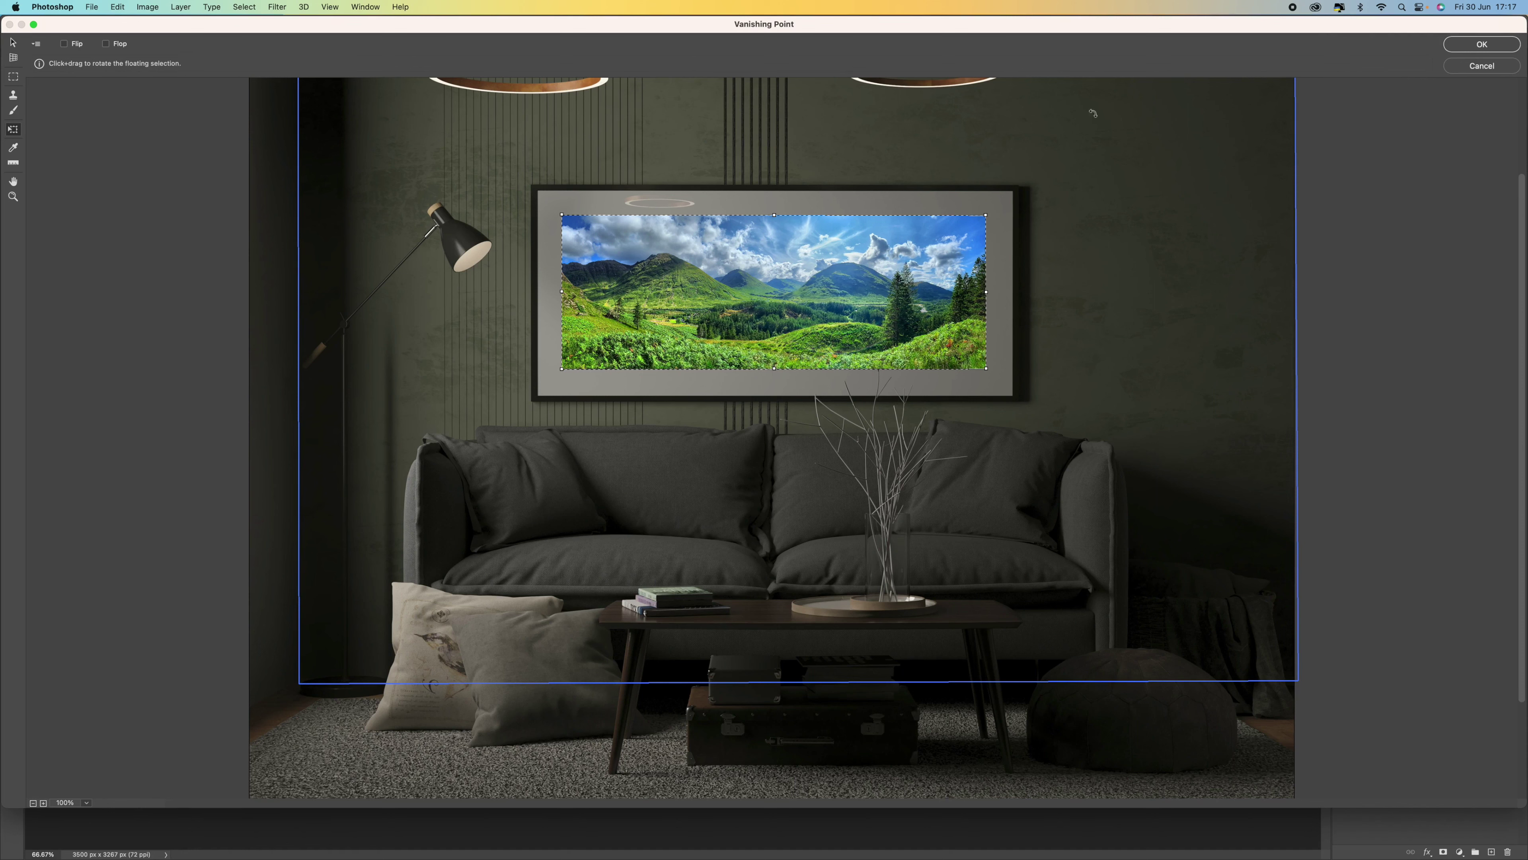
key(Return)
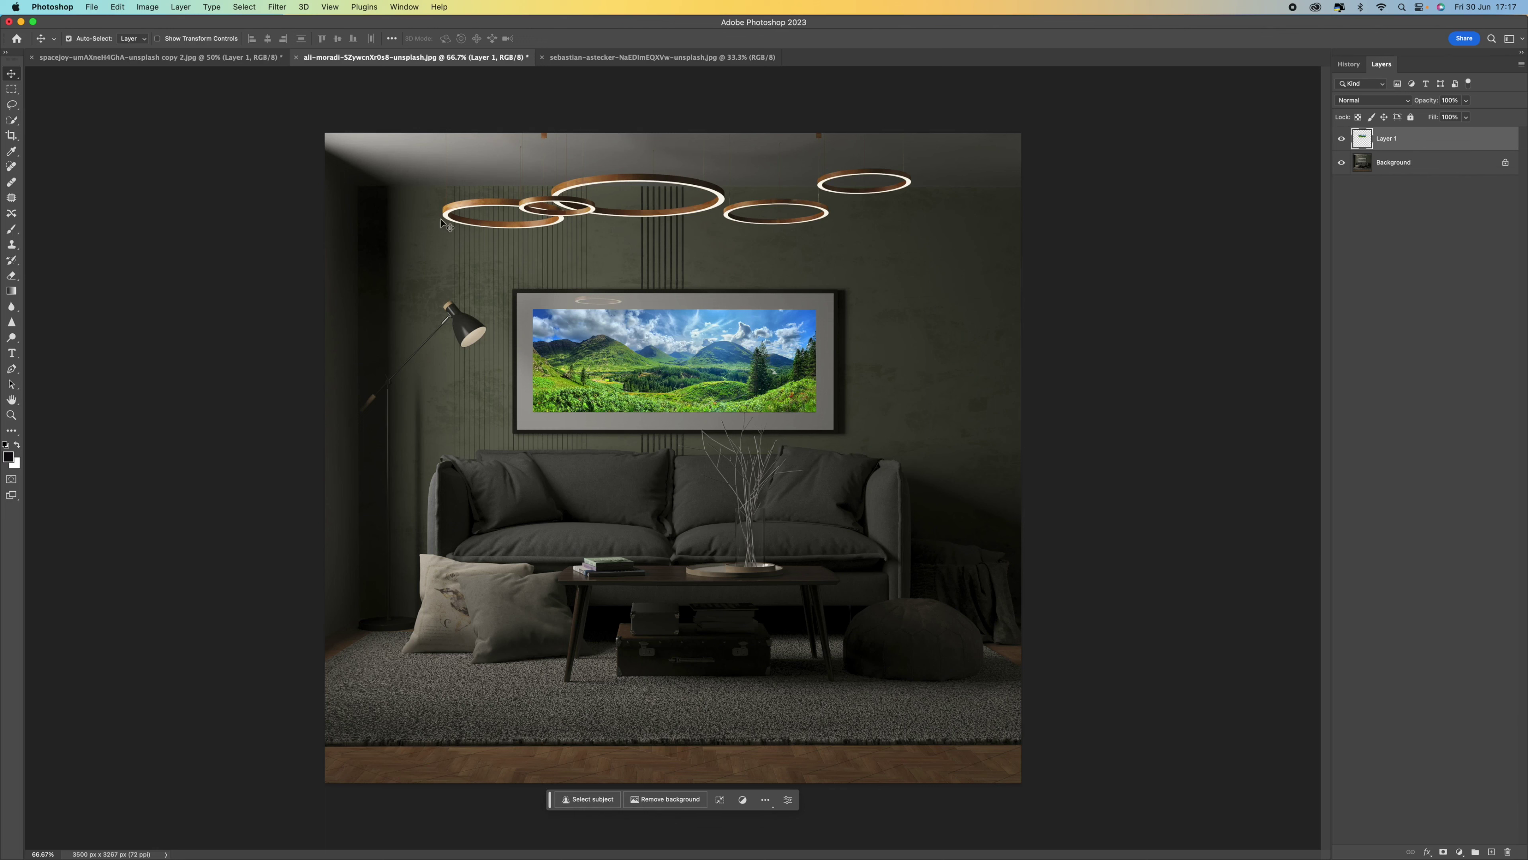
click(1341, 139)
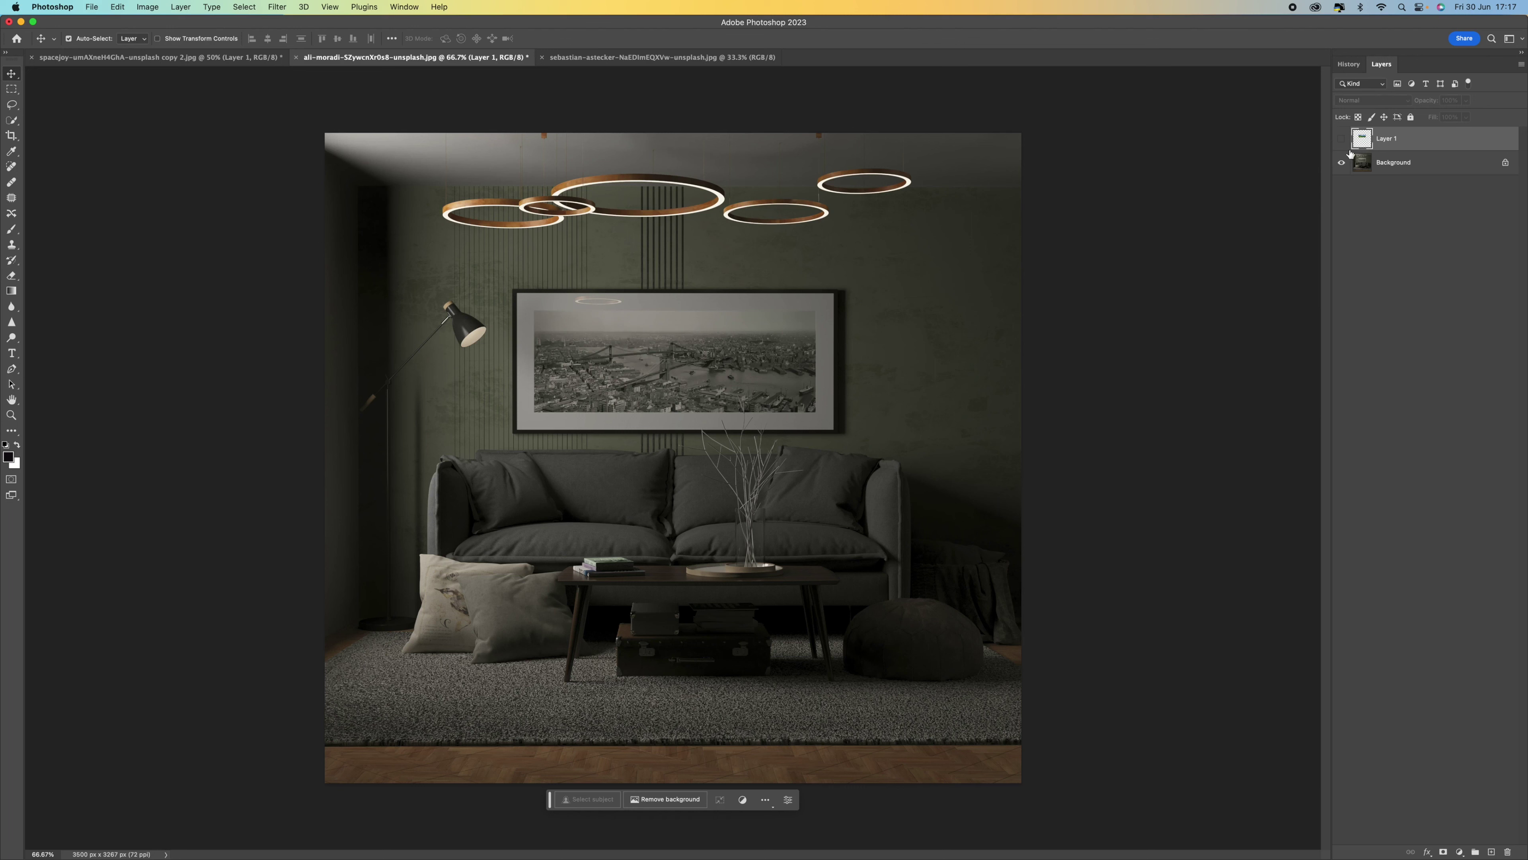
click(1341, 139)
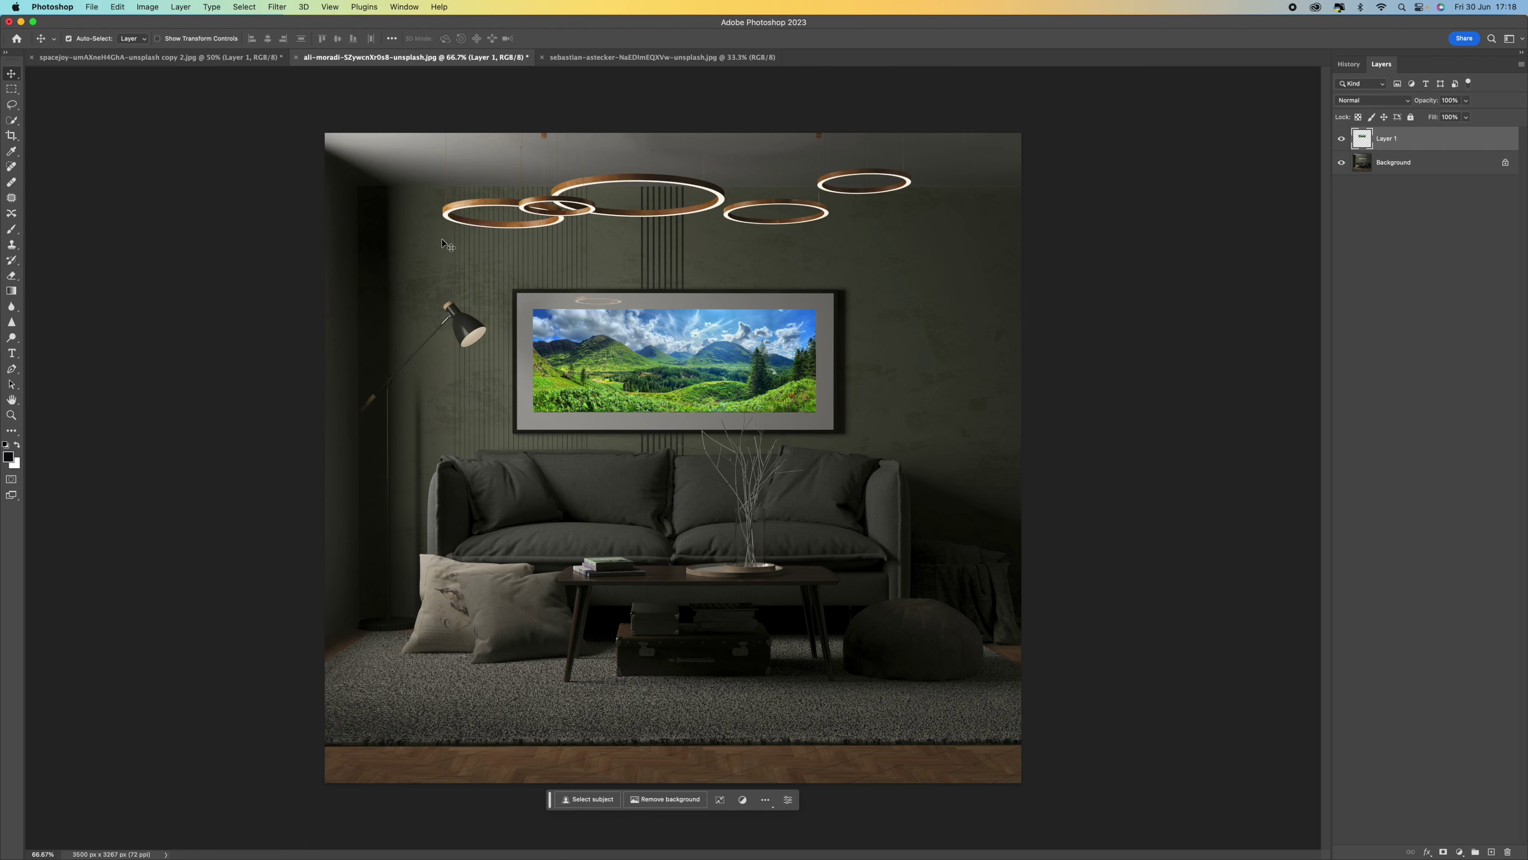
Enable the Harmonization neural filter on Layer 1, using the Background layer as the reference image
click(278, 8)
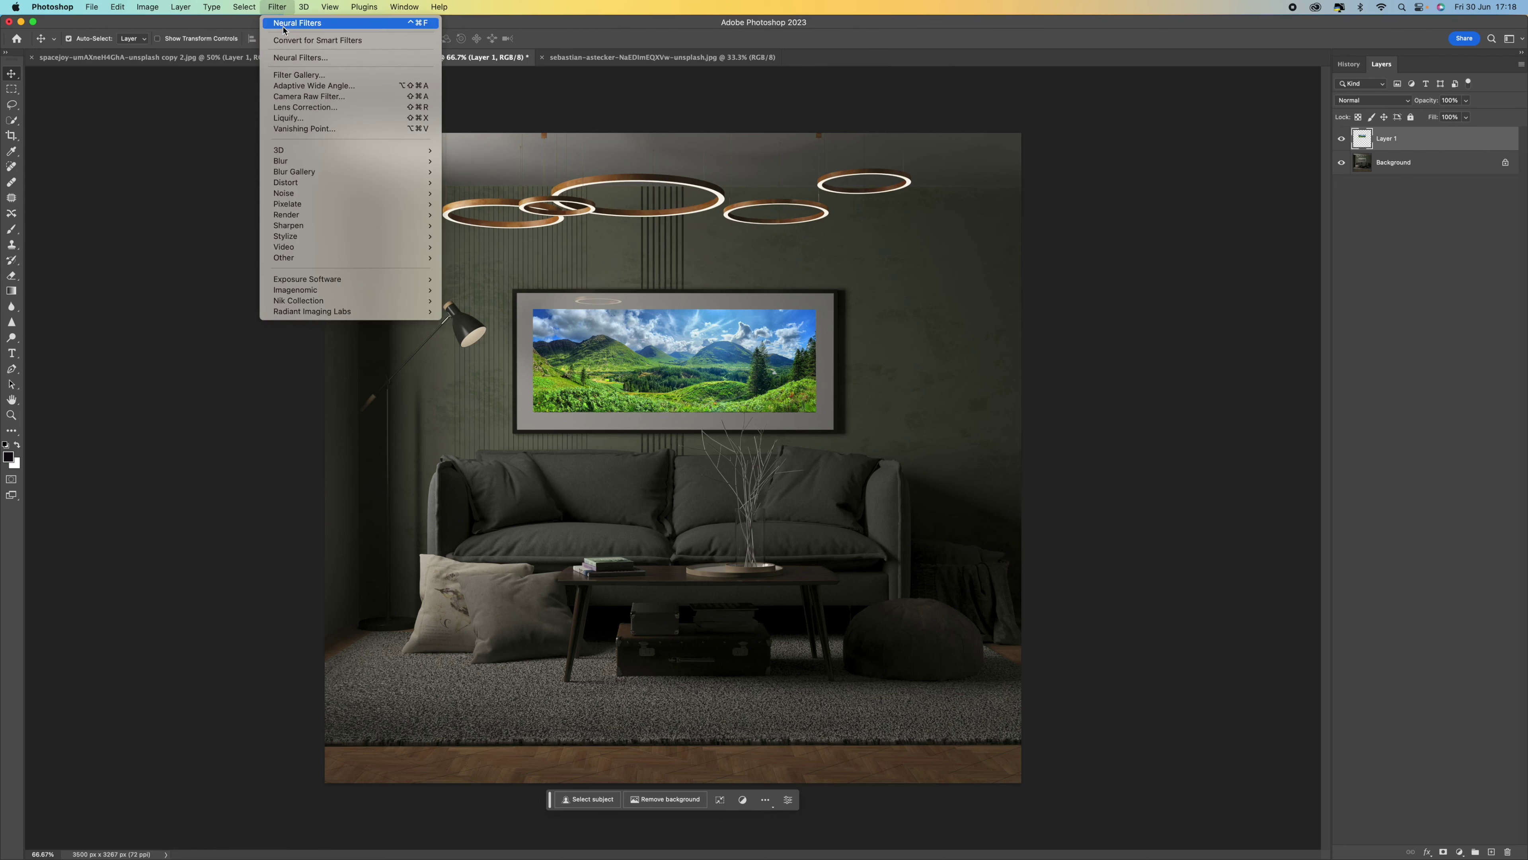
click(293, 57)
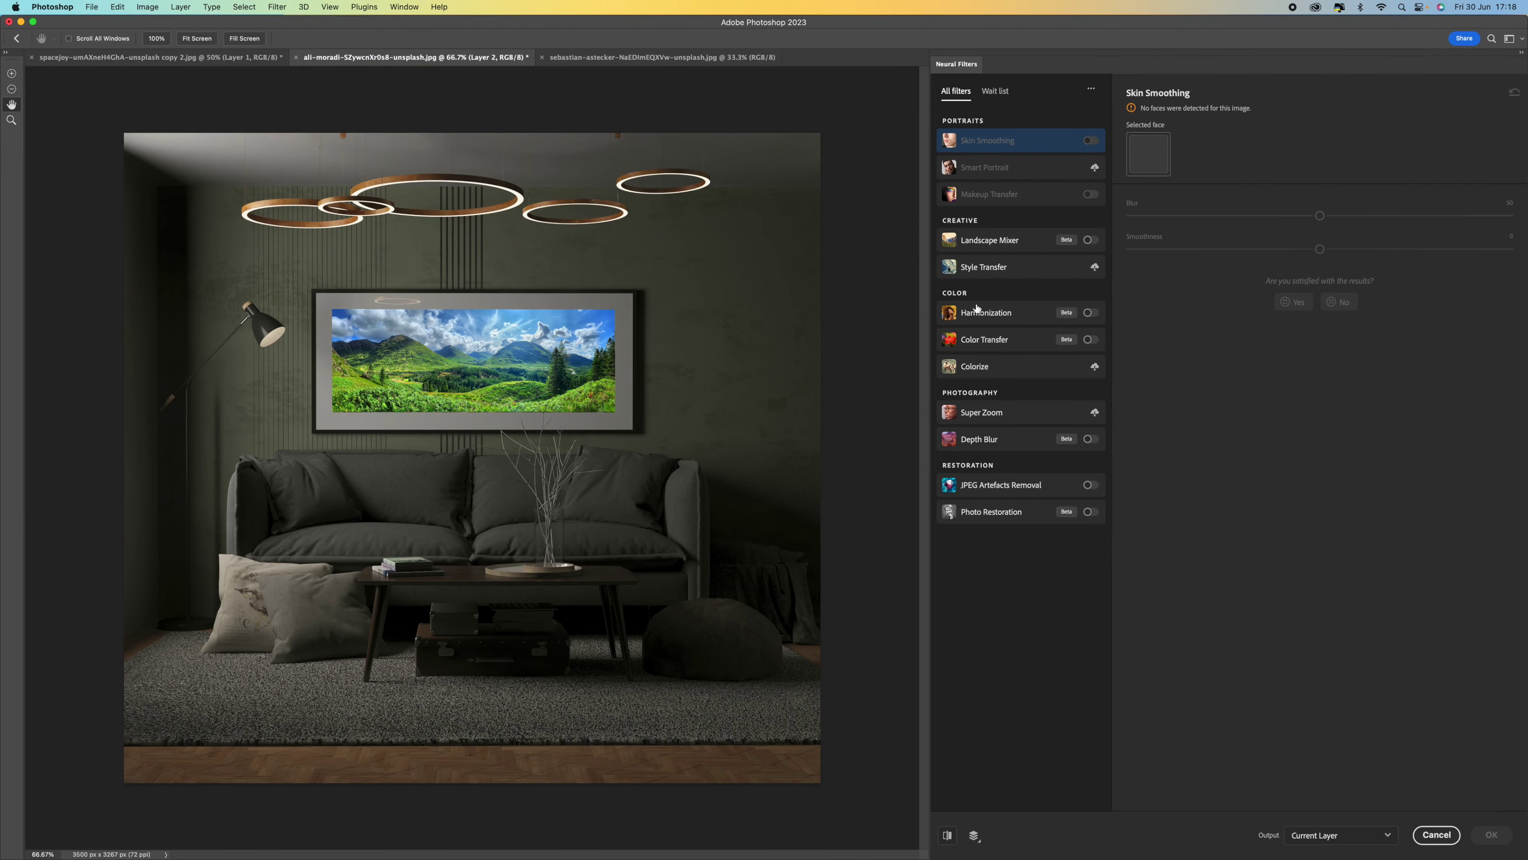
click(1088, 313)
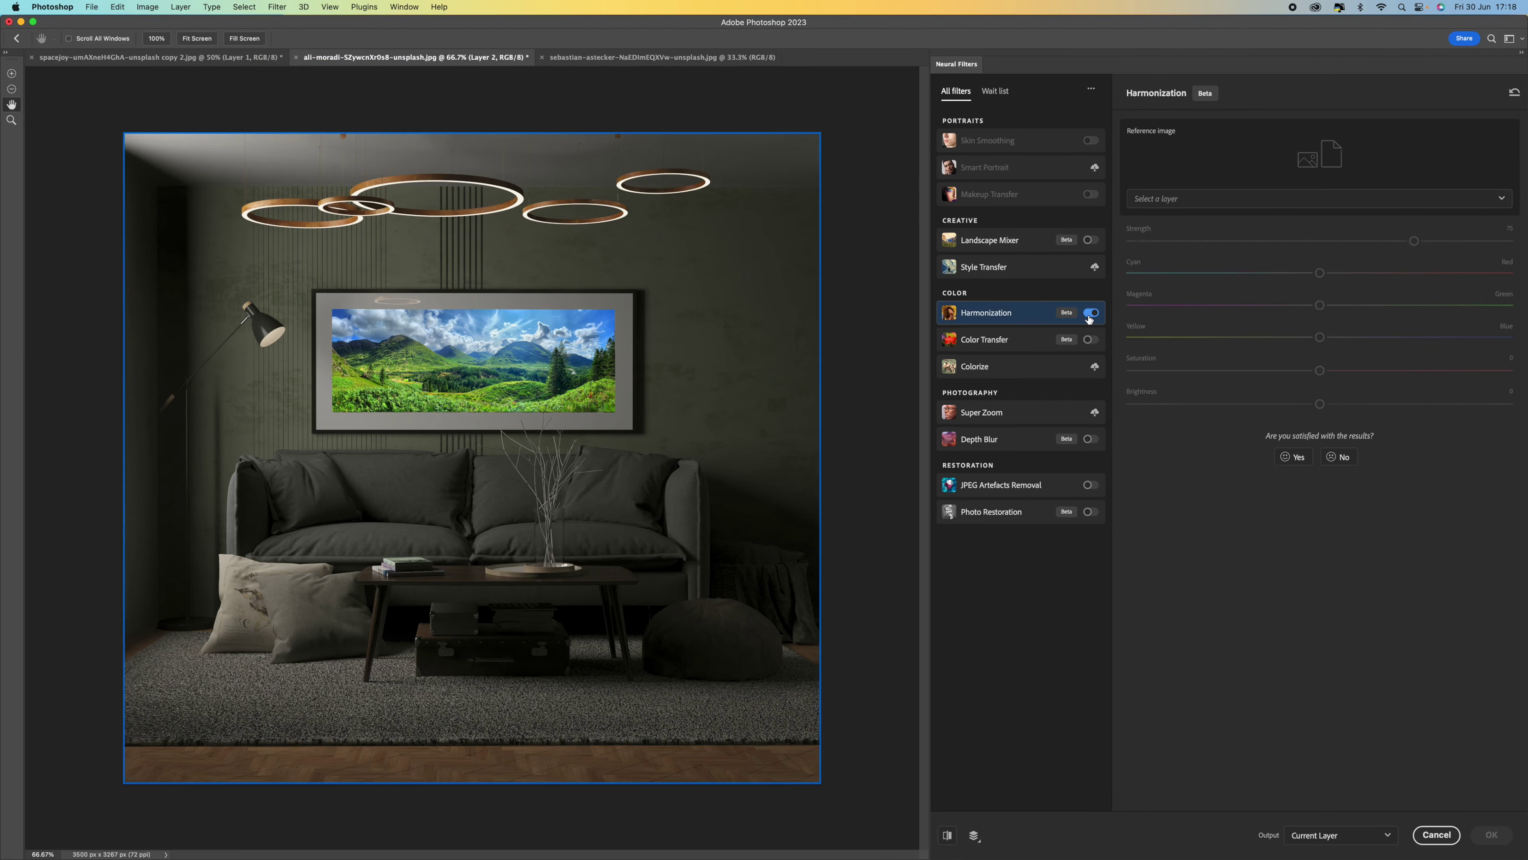
click(1183, 205)
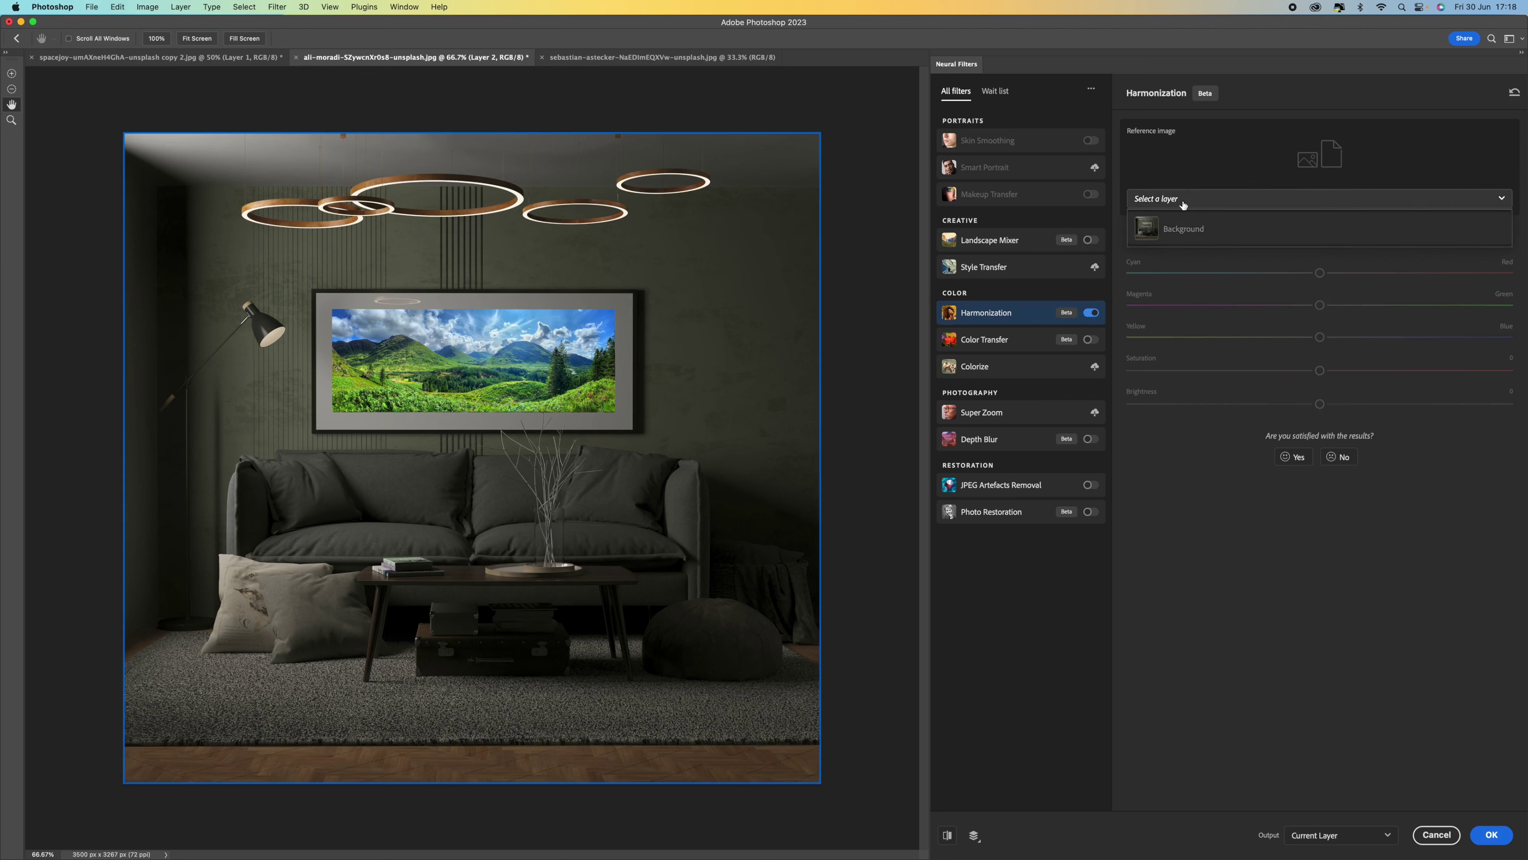
click(1173, 234)
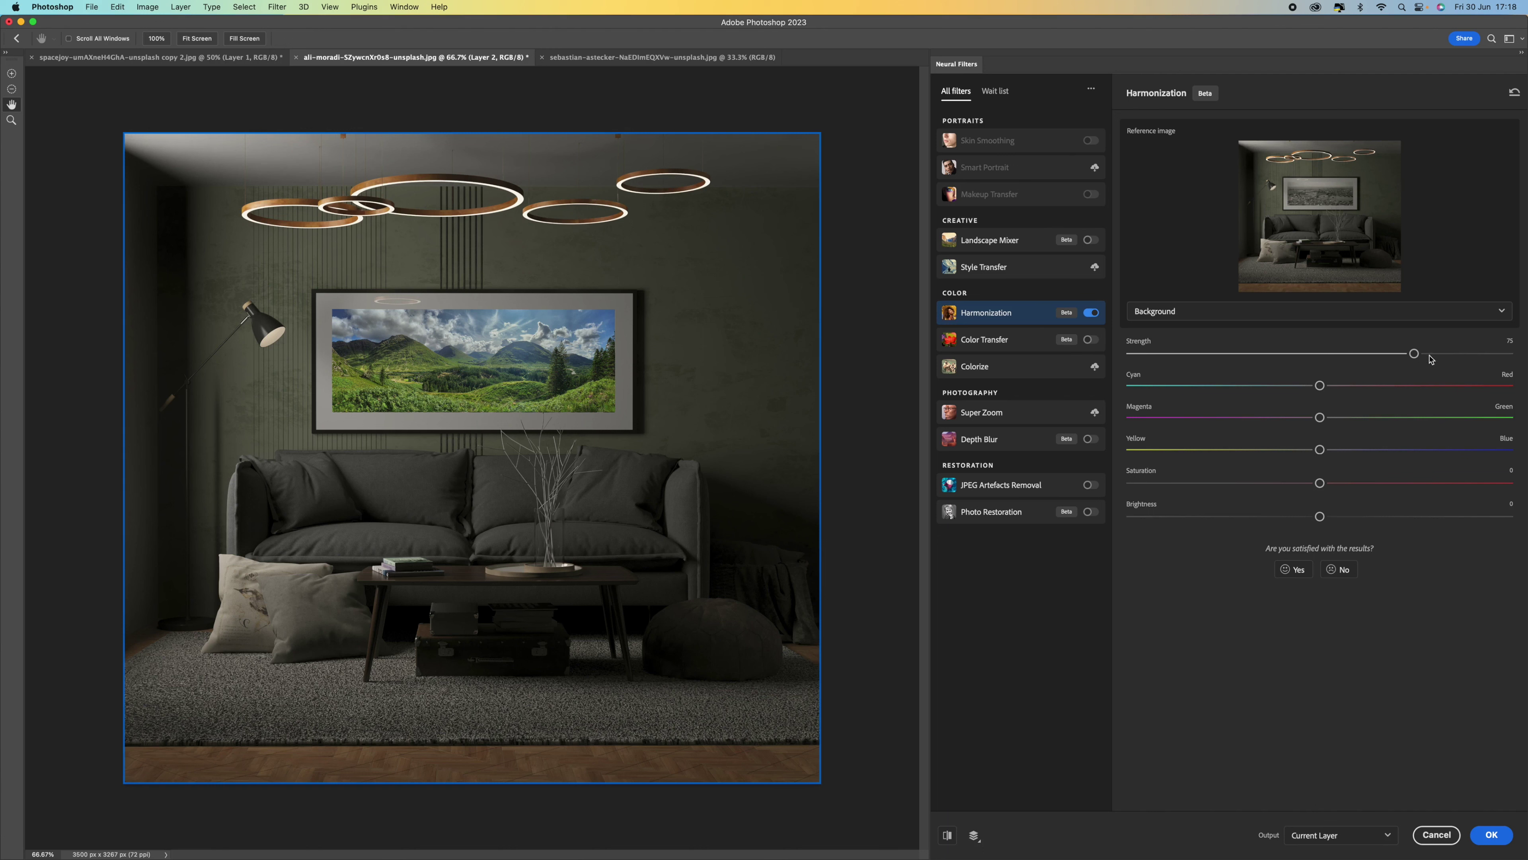
Try the extremes of the Harmonization strength, set it to about 60, apply the filter, and deselect the landscape
drag(1414, 353, 1525, 355)
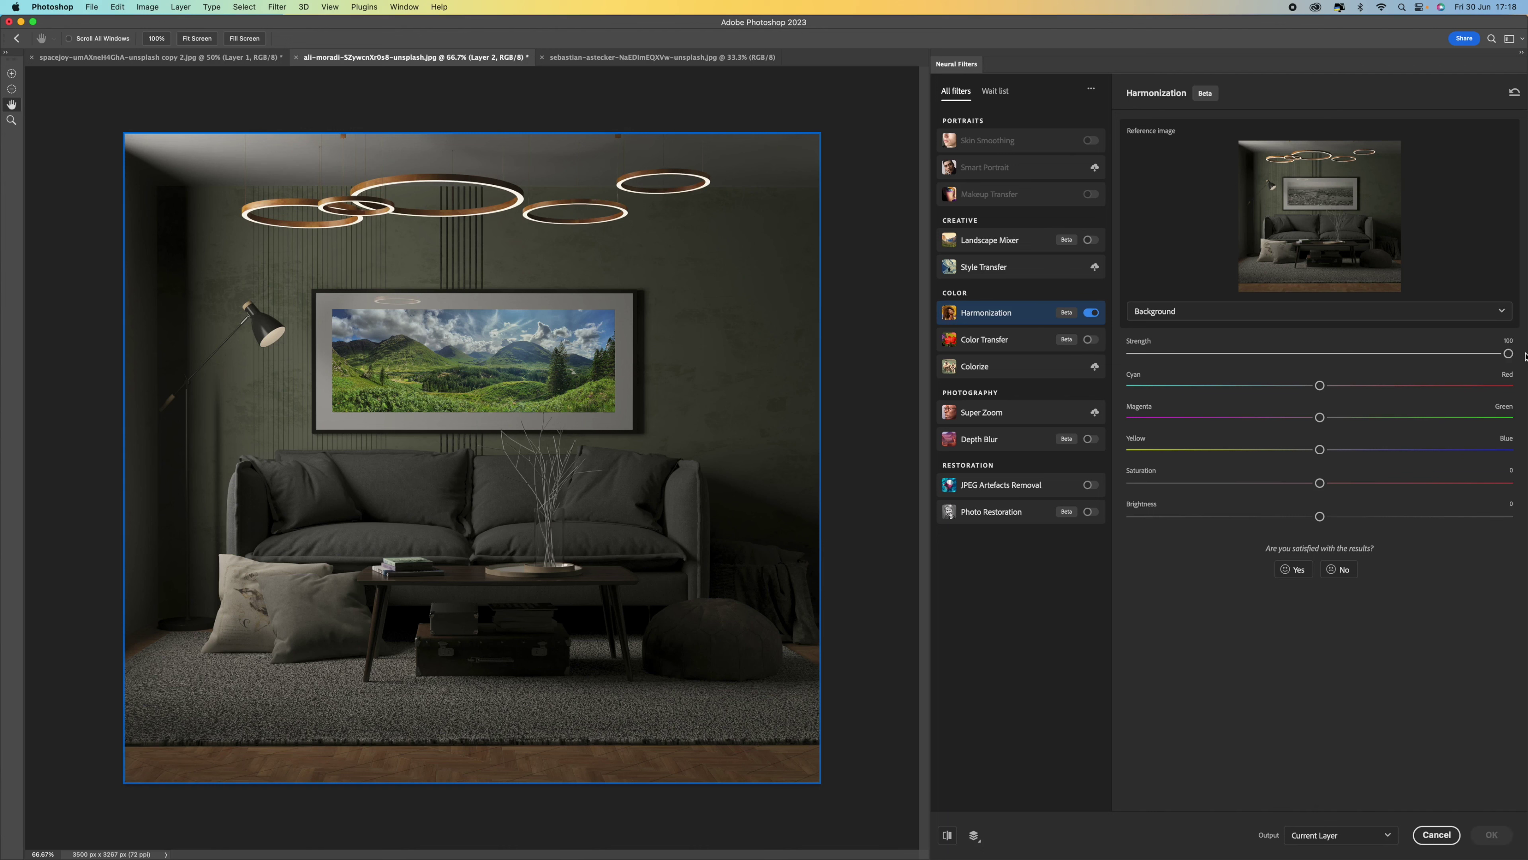
drag(1508, 353, 1105, 359)
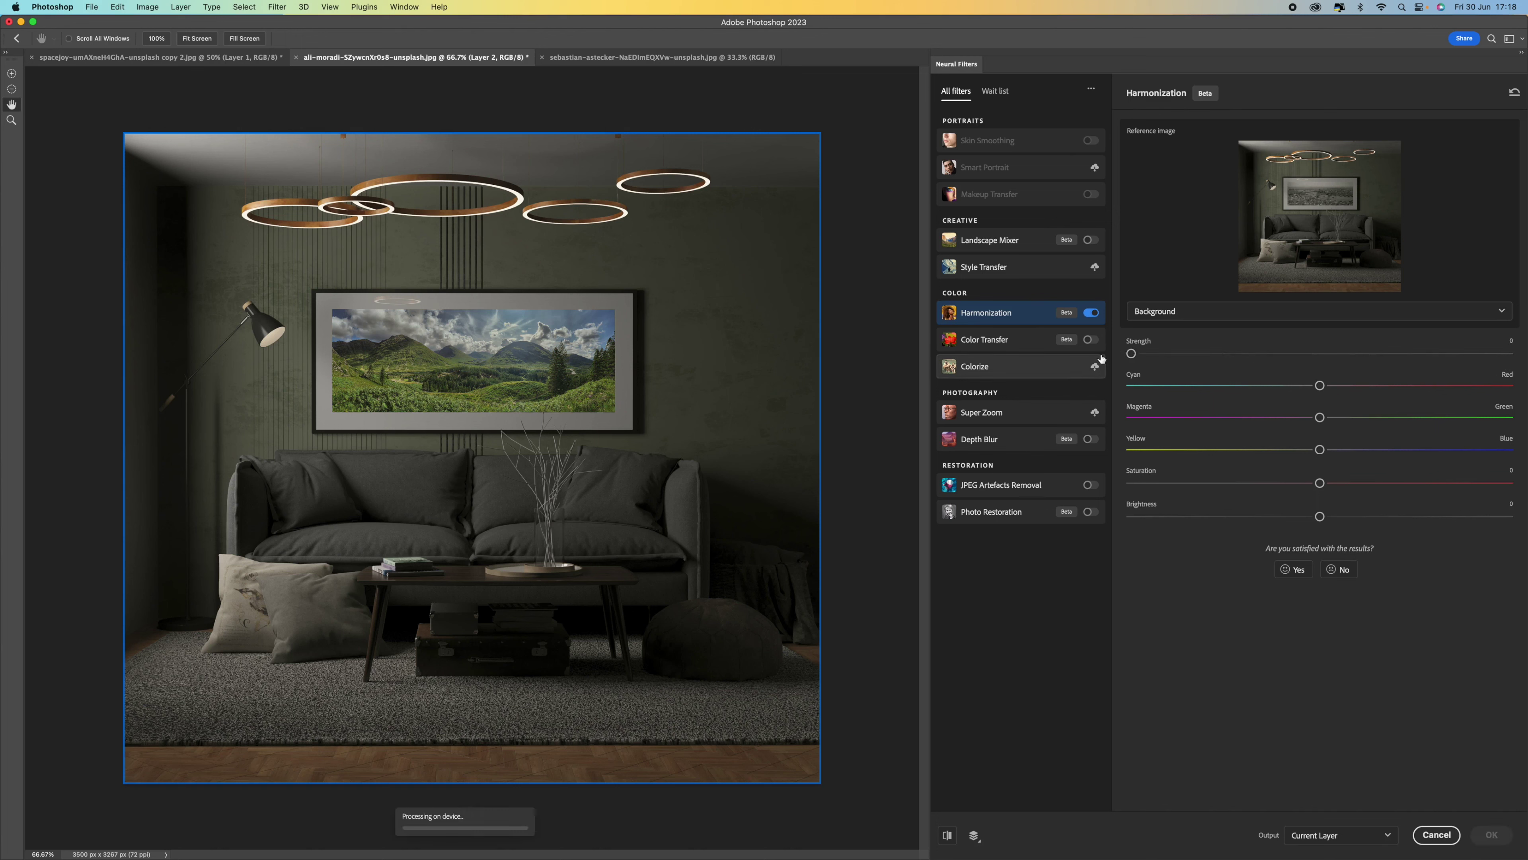
drag(1137, 357, 1355, 353)
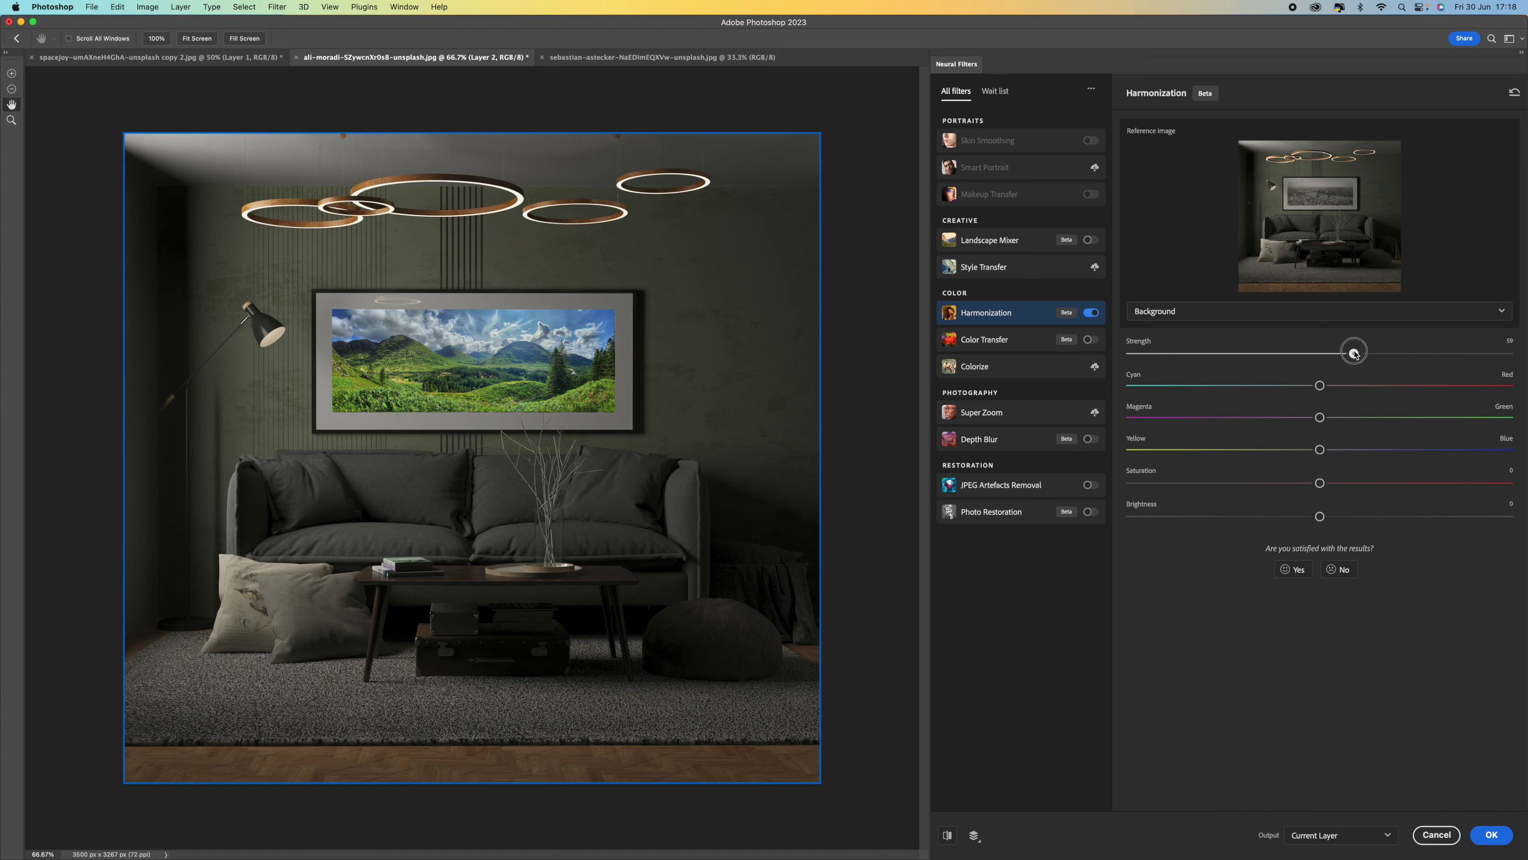
drag(1354, 353, 1358, 353)
click(1493, 835)
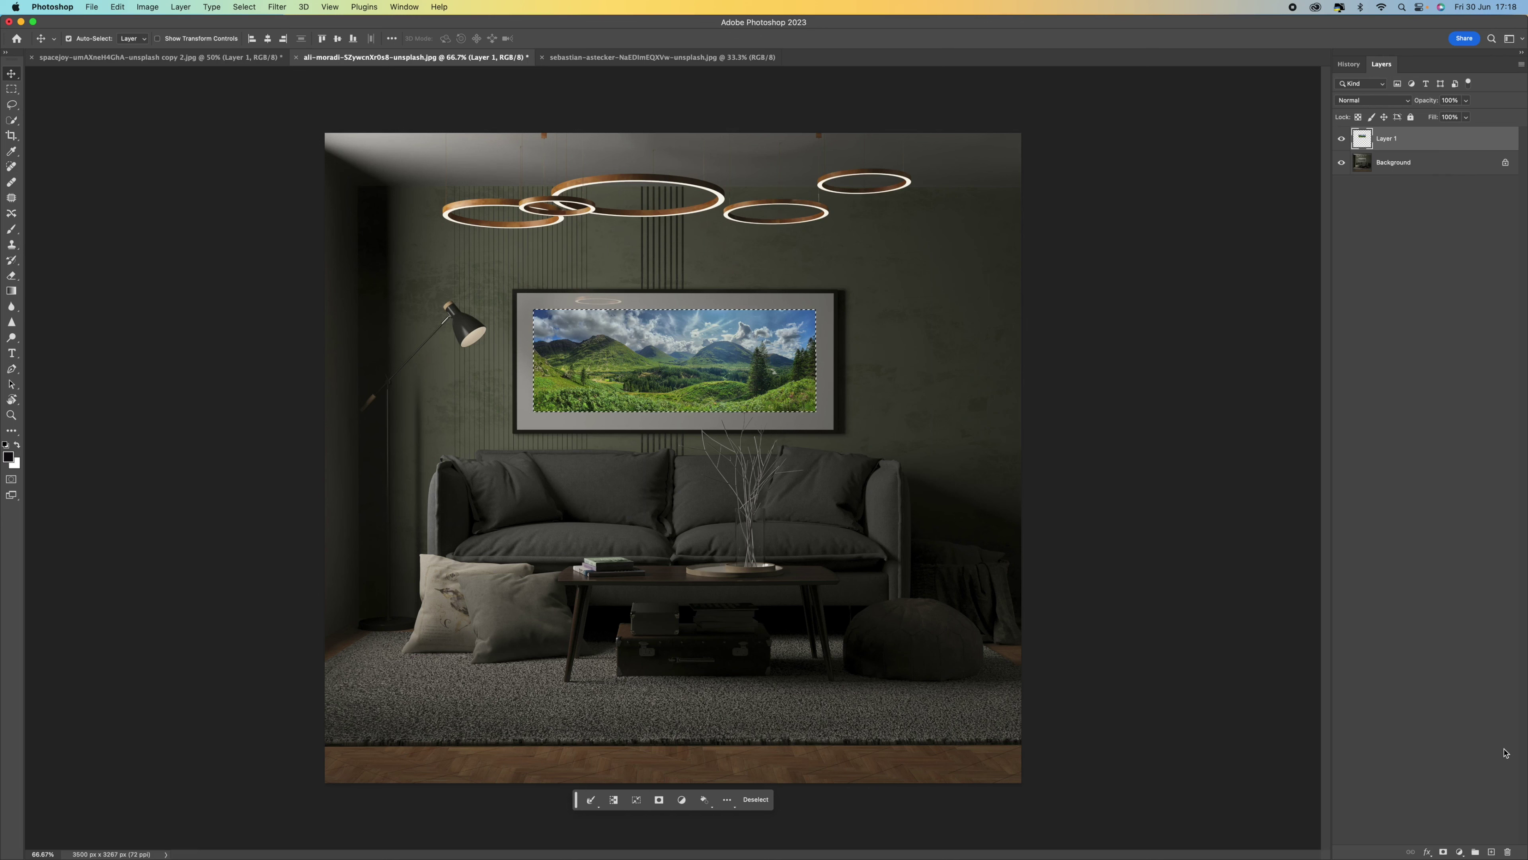
key(super+d)
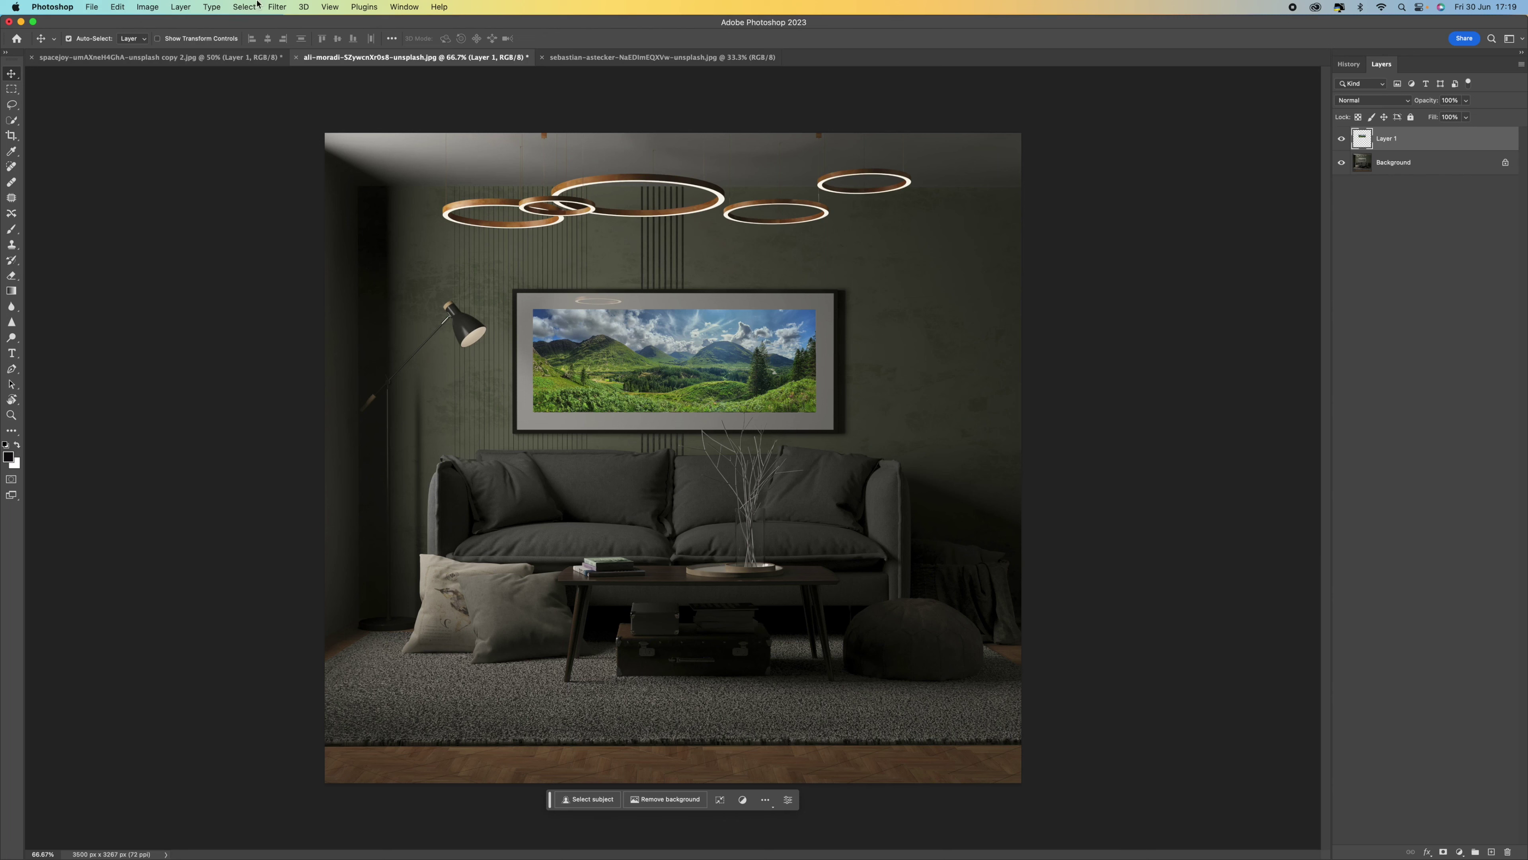
Switch to the bright living-room image with the orange sofa and revert it to its original history snapshot
click(158, 57)
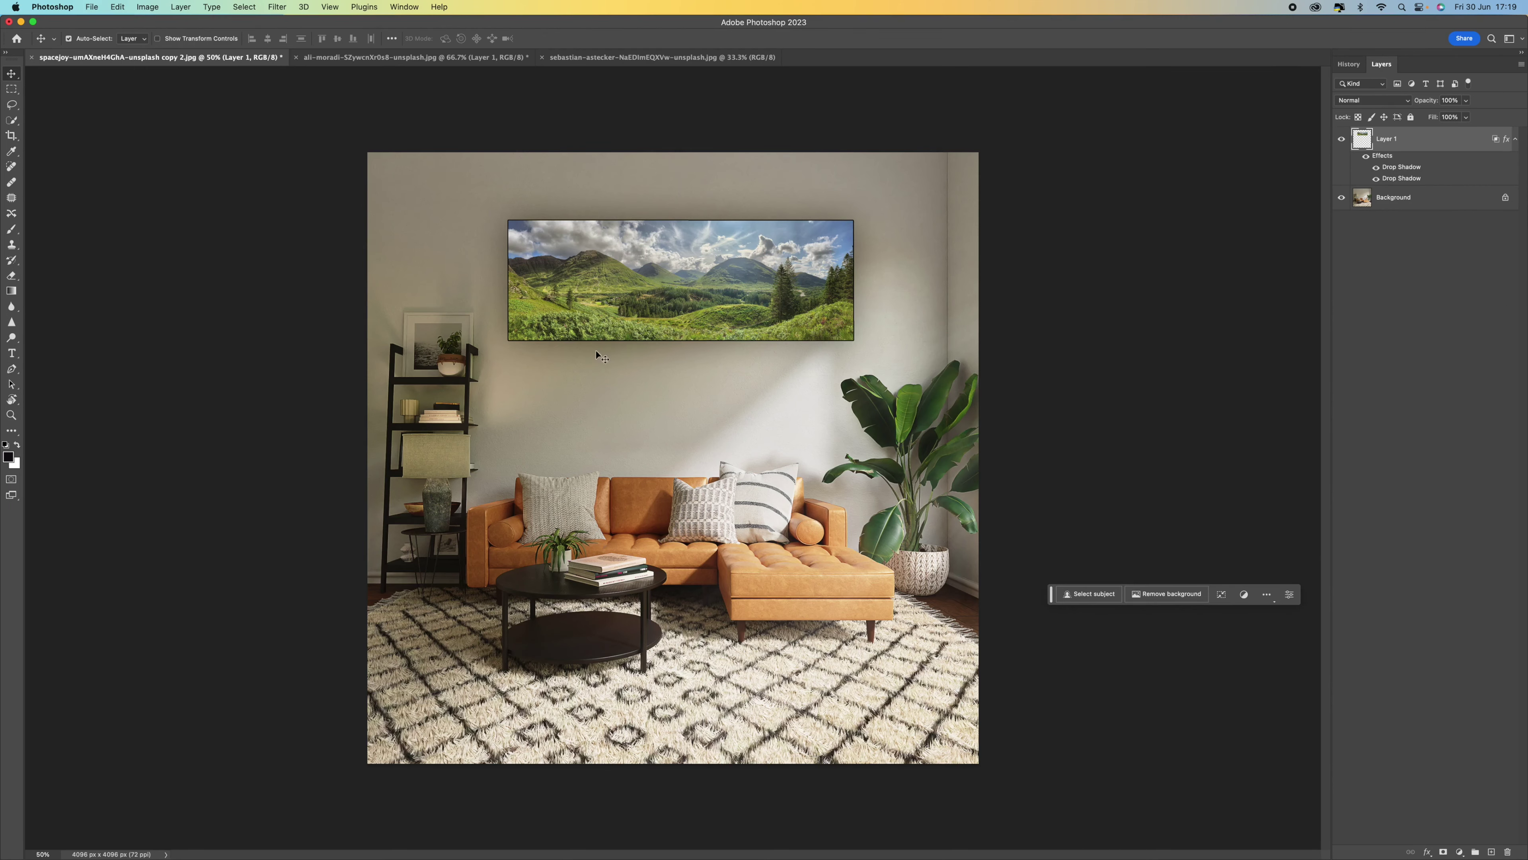
click(1341, 143)
click(1349, 64)
click(1390, 91)
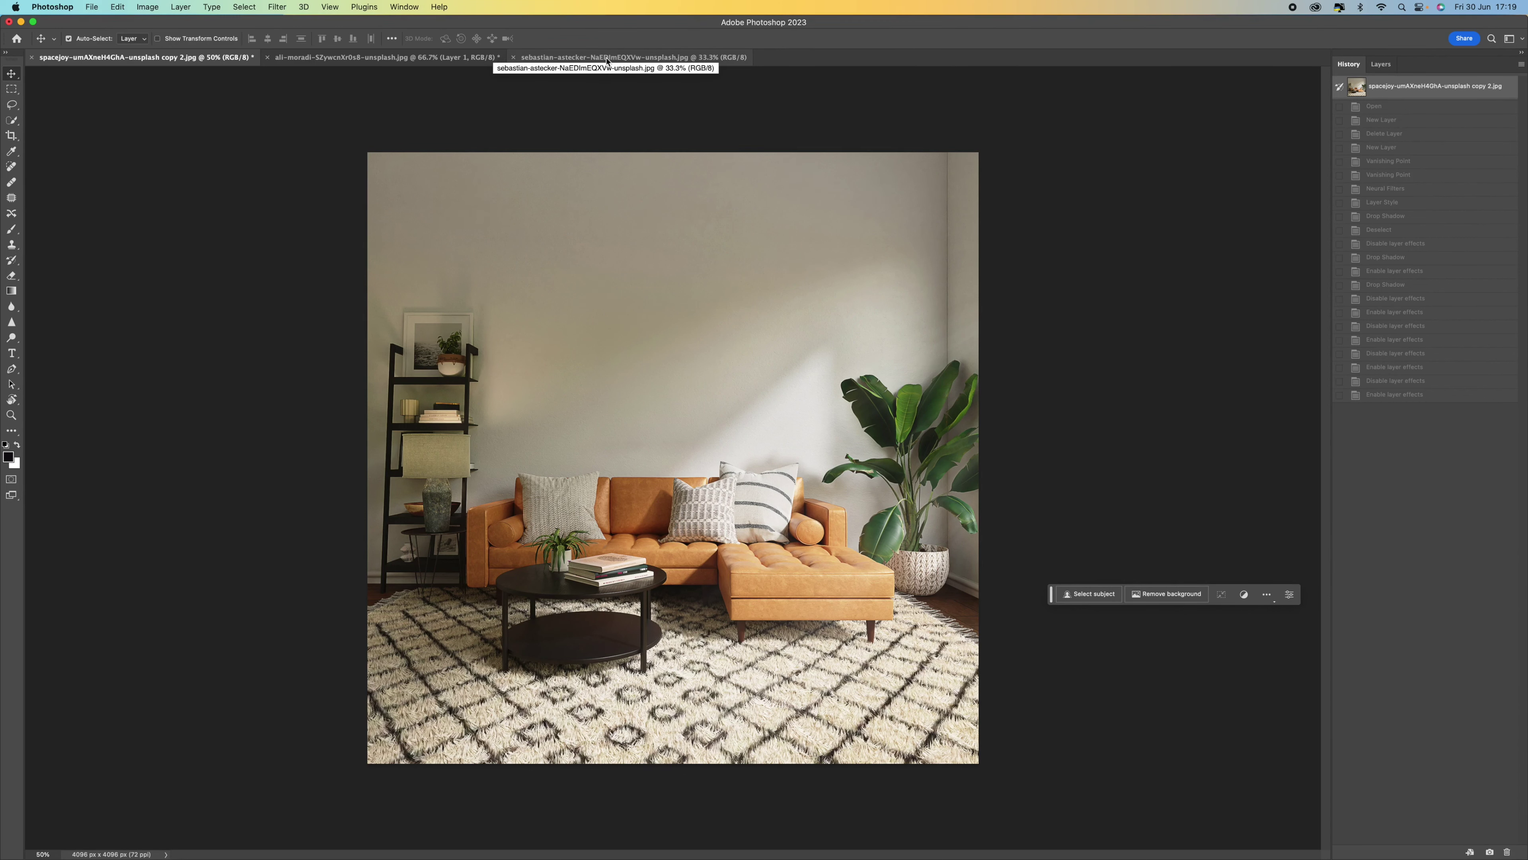
Check the landscape document, return to the orange-sofa room image, and add a new empty layer above the Background
click(607, 57)
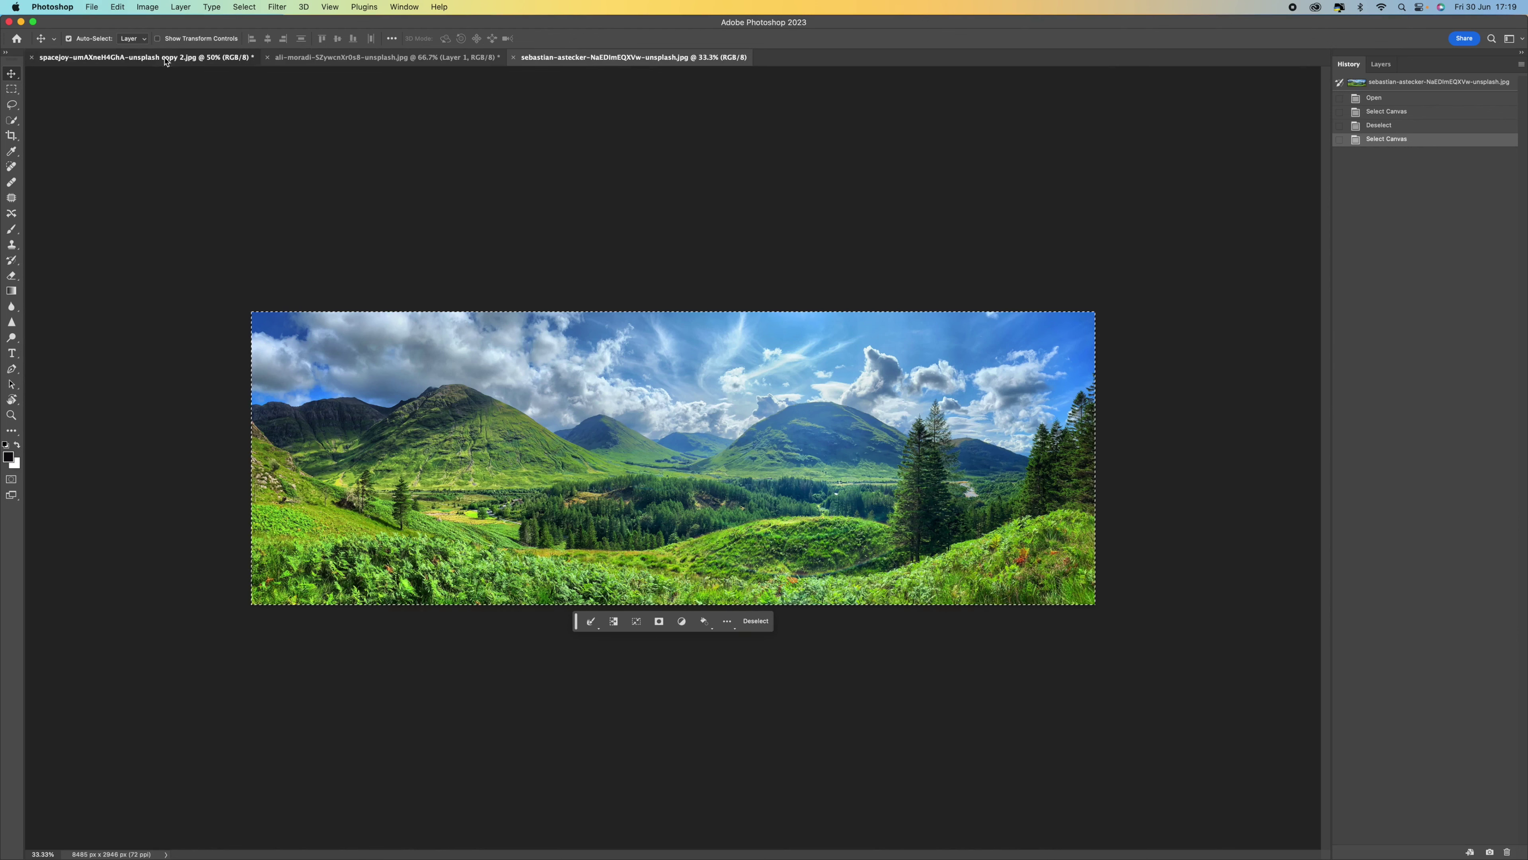
click(166, 58)
click(1381, 63)
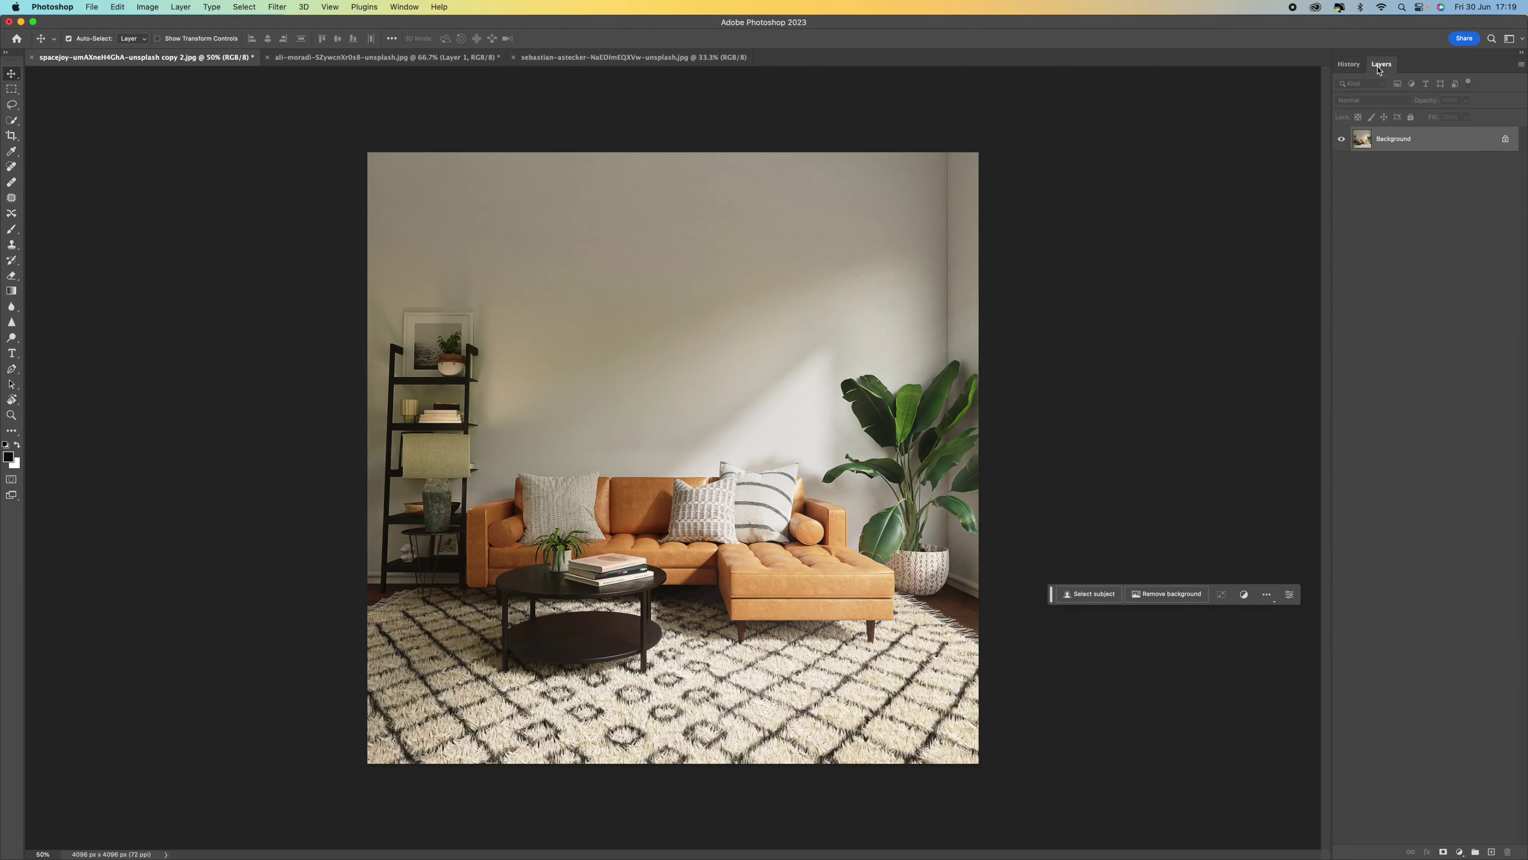
click(1493, 850)
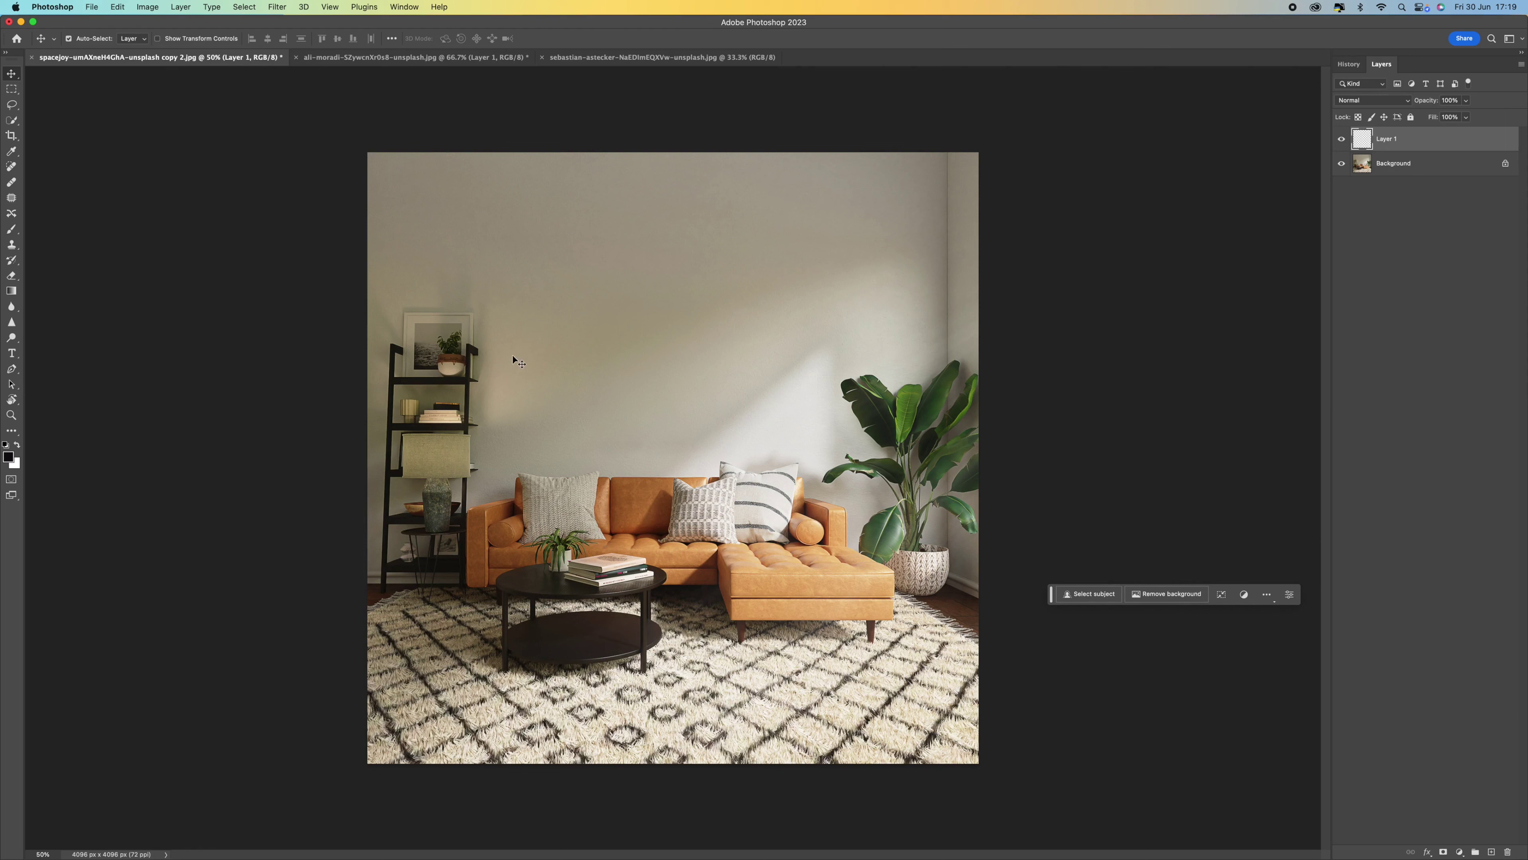
Open Vanishing Point and define a four-corner perspective plane covering the back wall from the image's upper edge down to the floor line
click(278, 6)
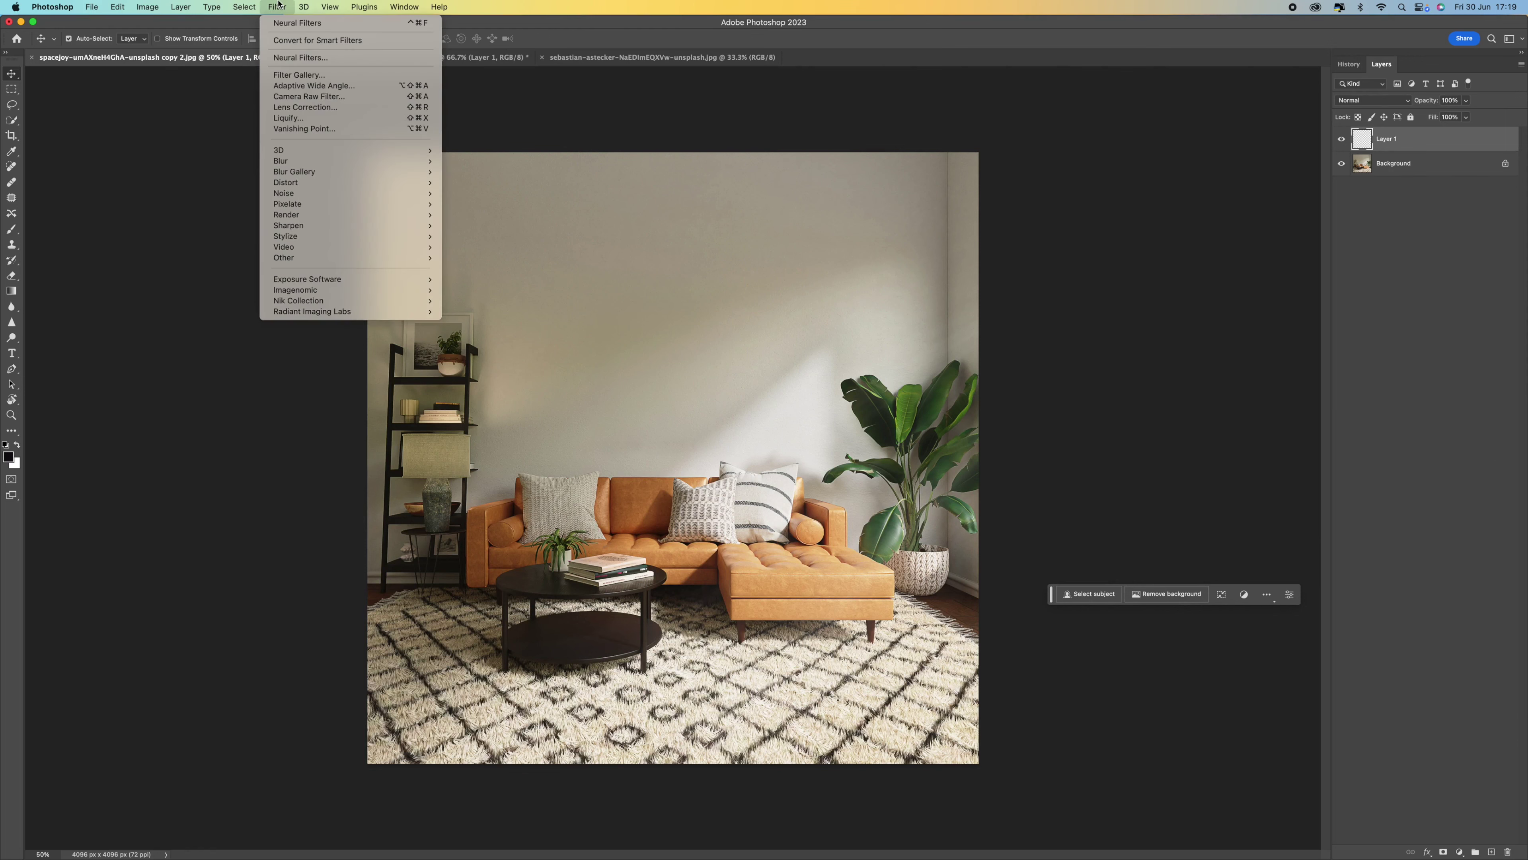
click(280, 128)
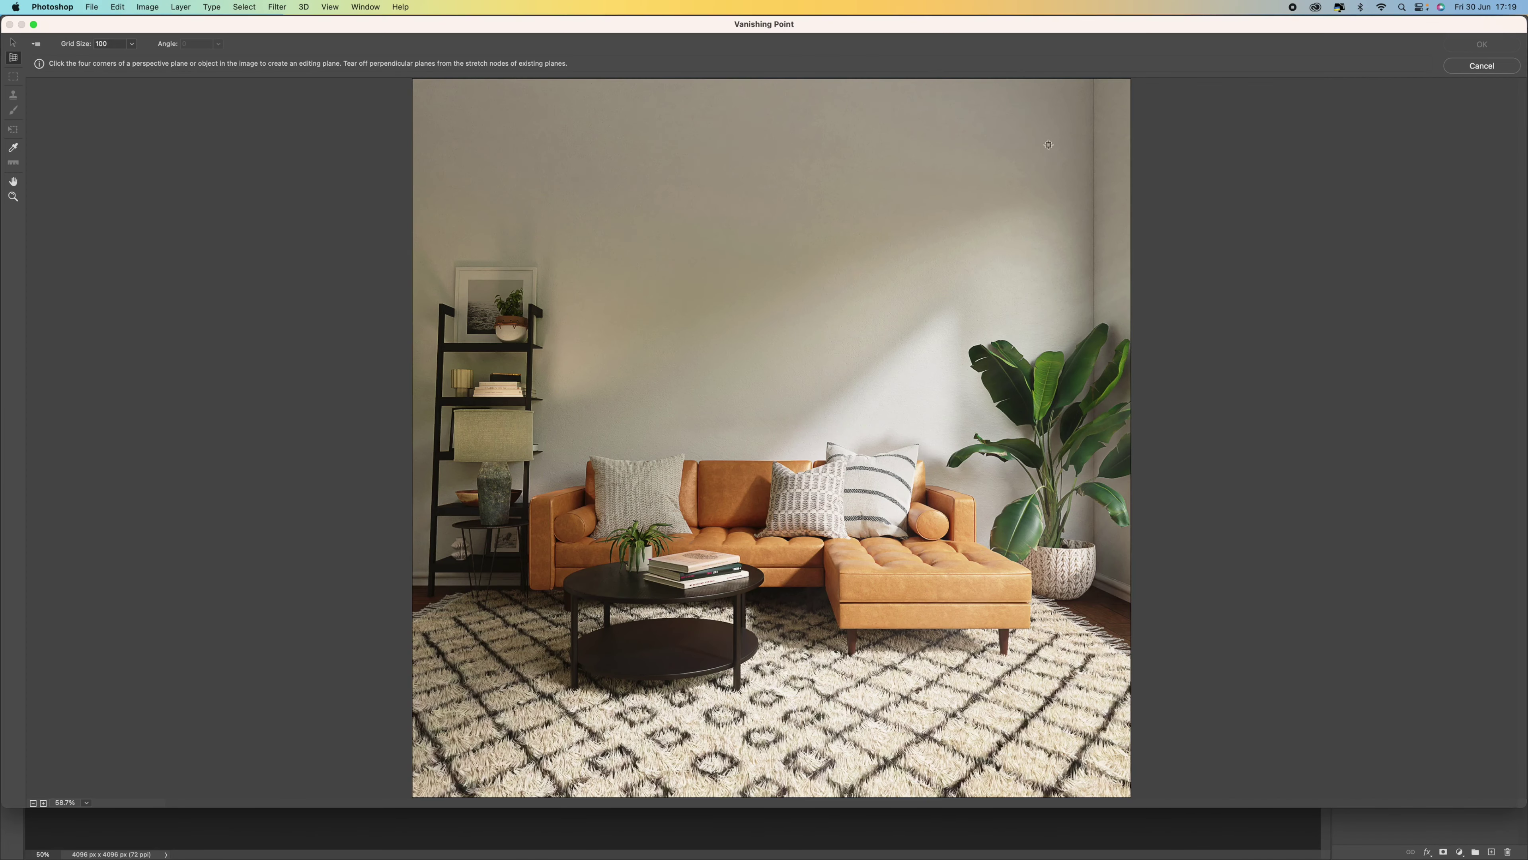
click(412, 78)
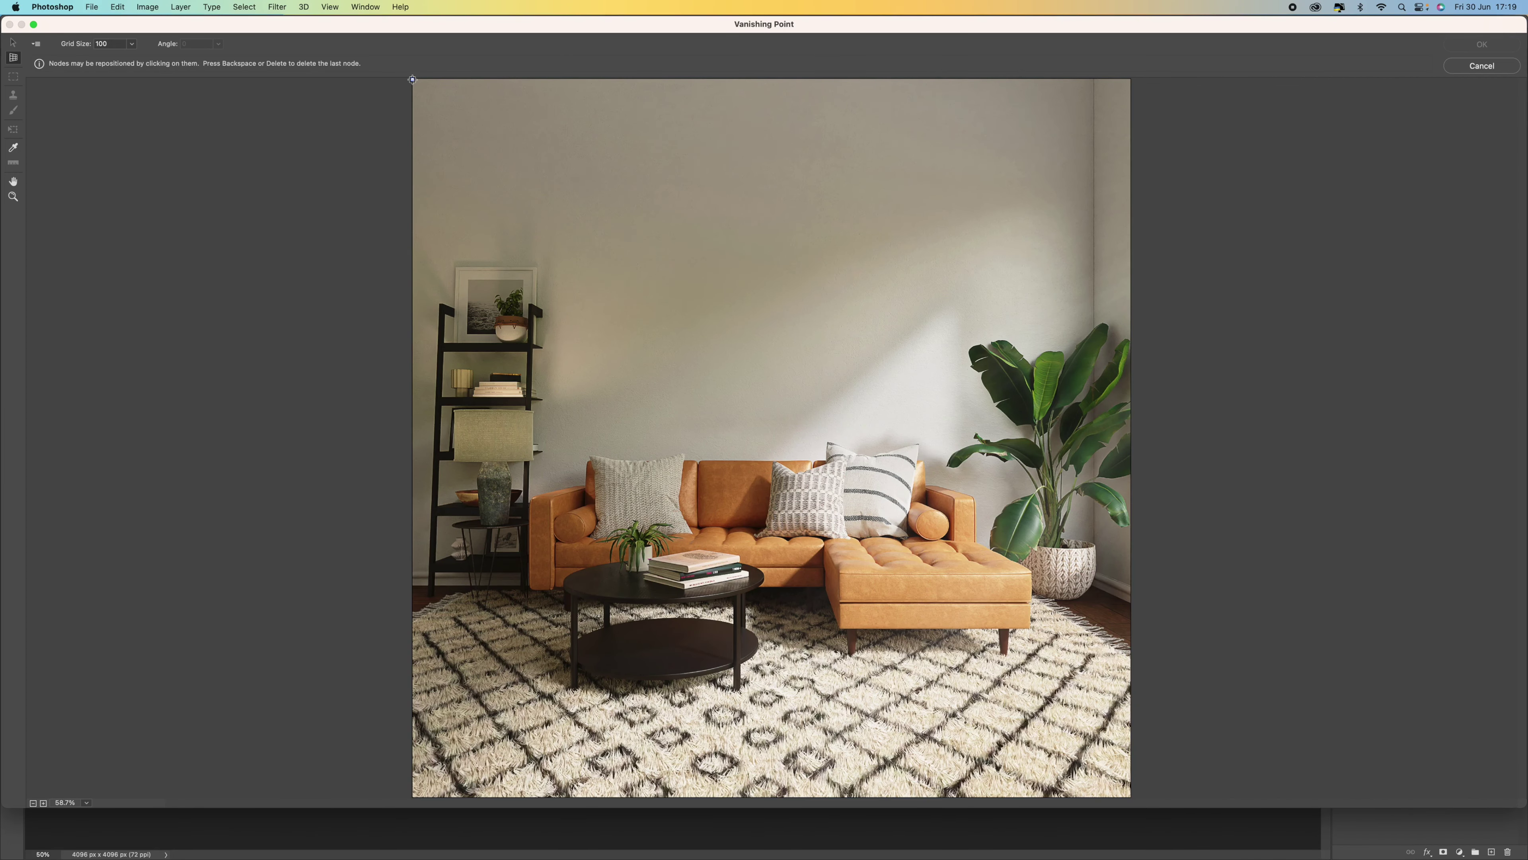
click(413, 586)
click(1095, 583)
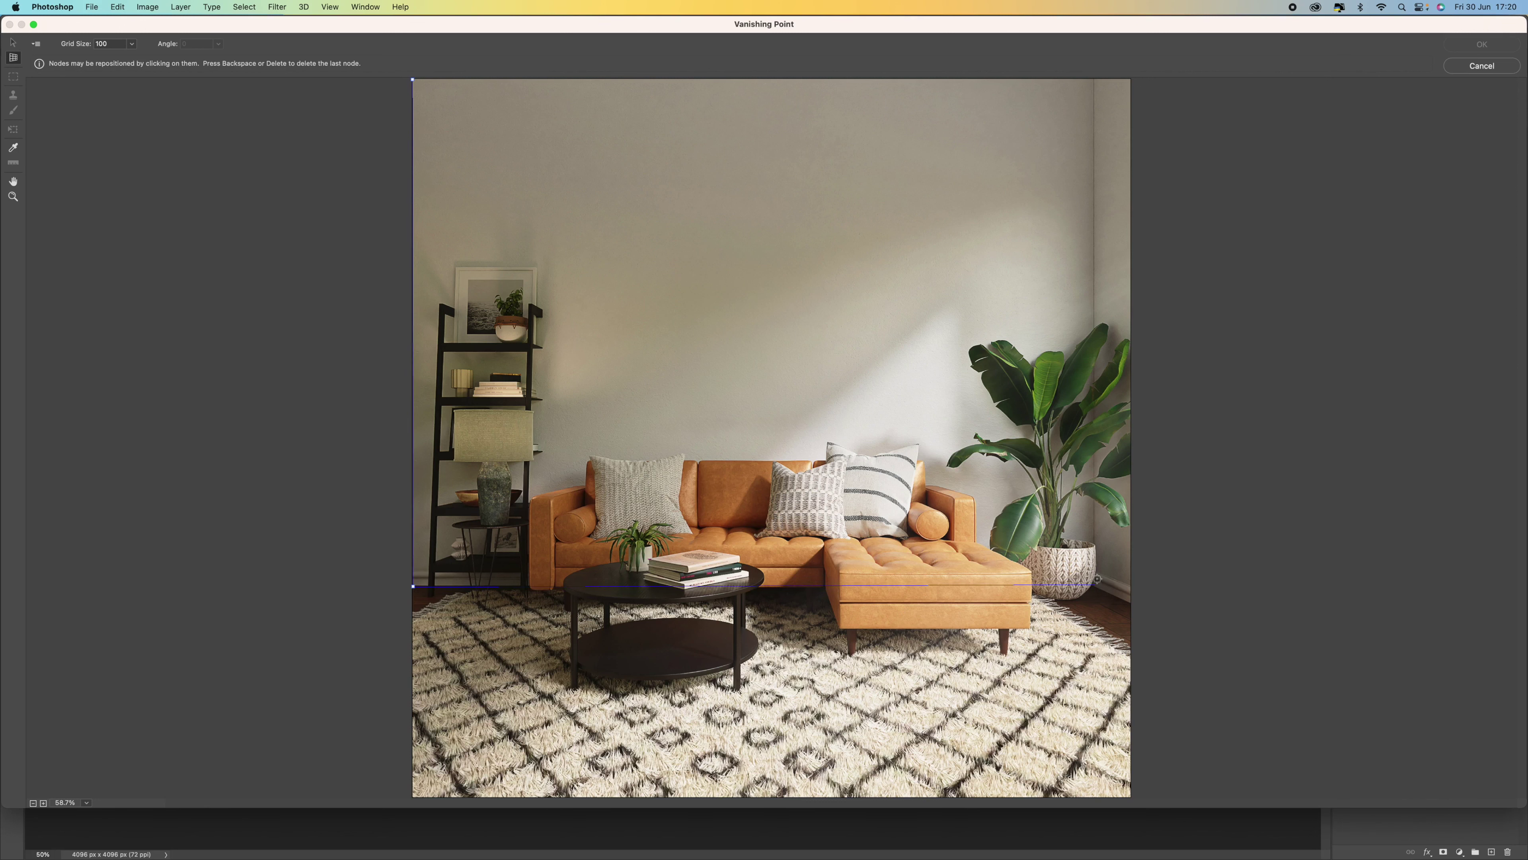
click(1094, 78)
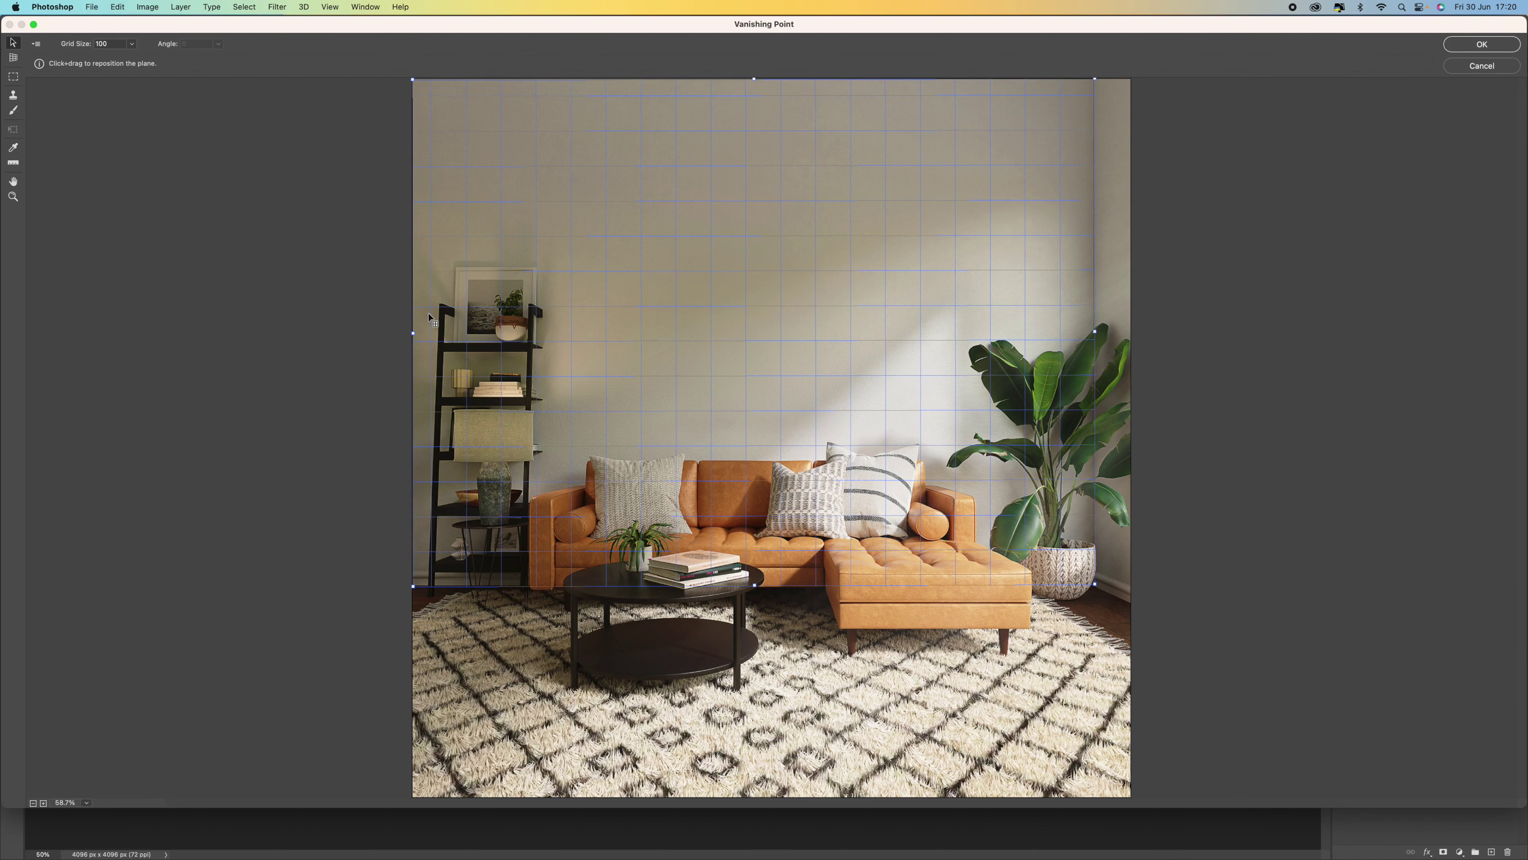
Inspect the back-wall plane up close and accept it, closing Vanishing Point
key(x)
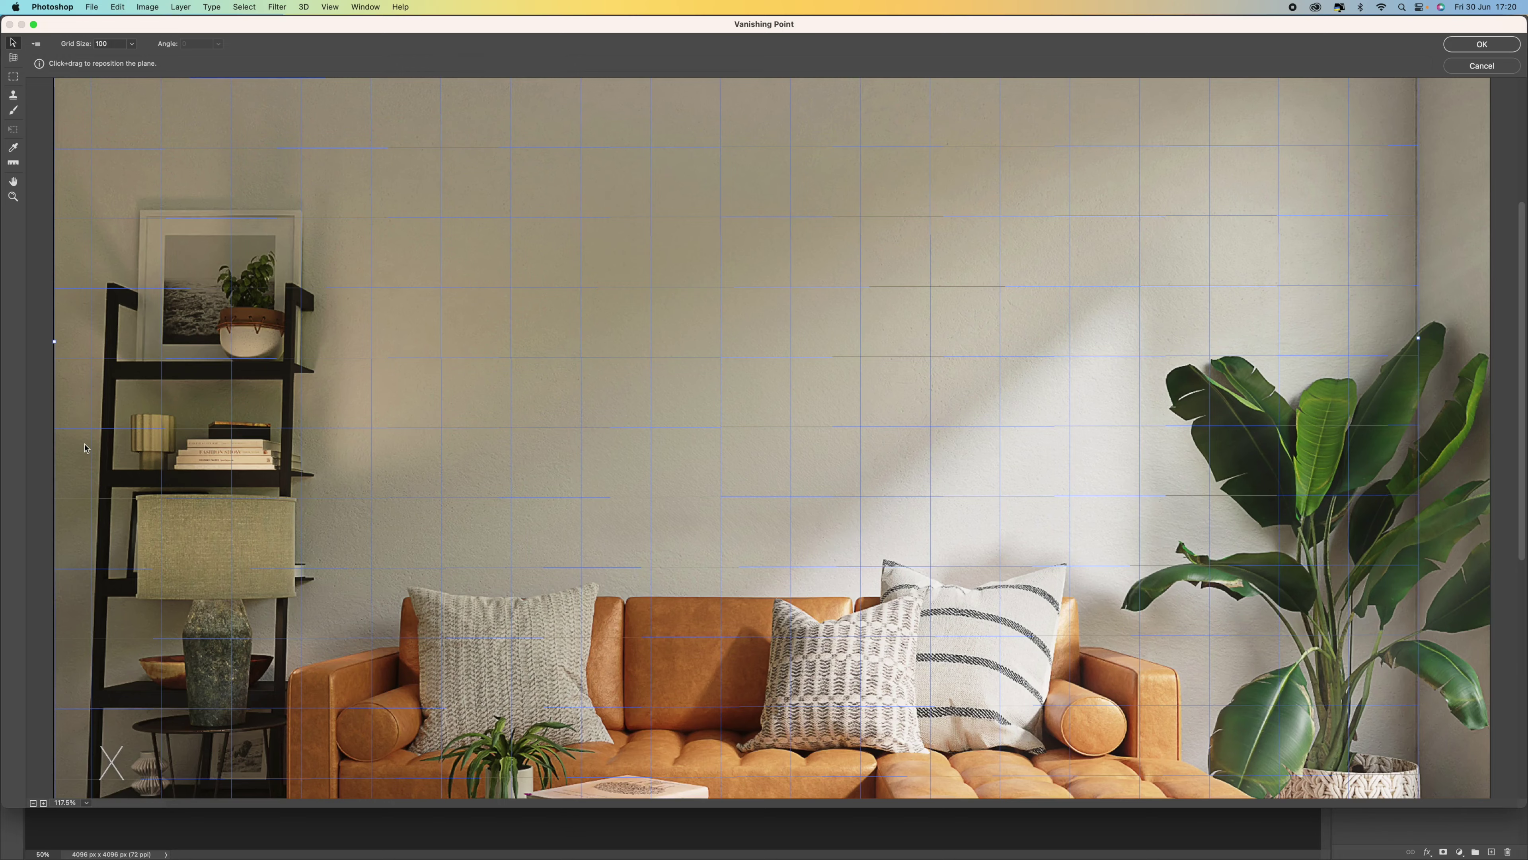
key(super+minus)
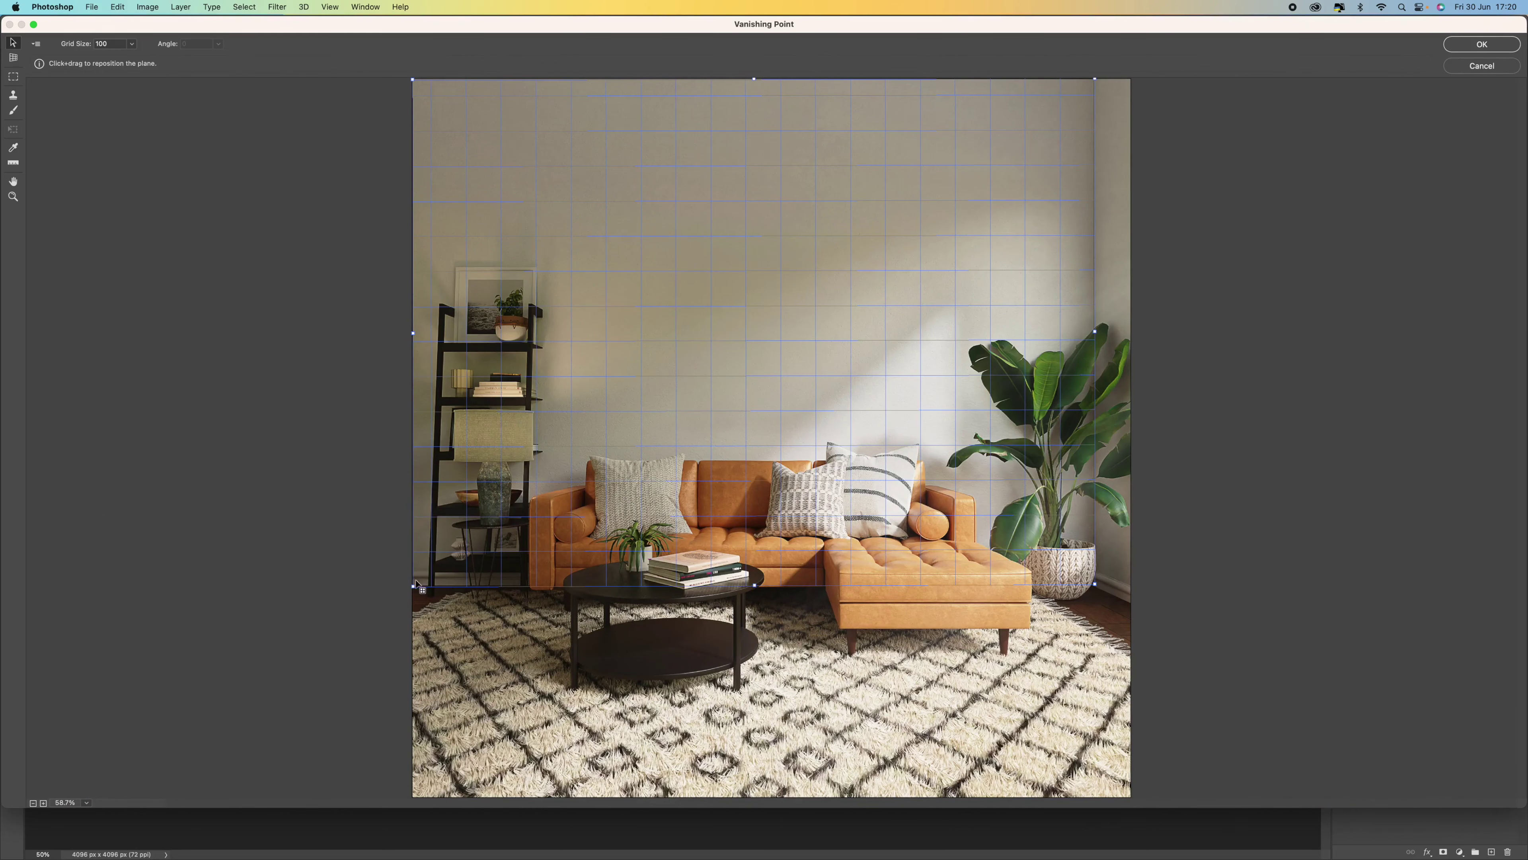
click(1462, 42)
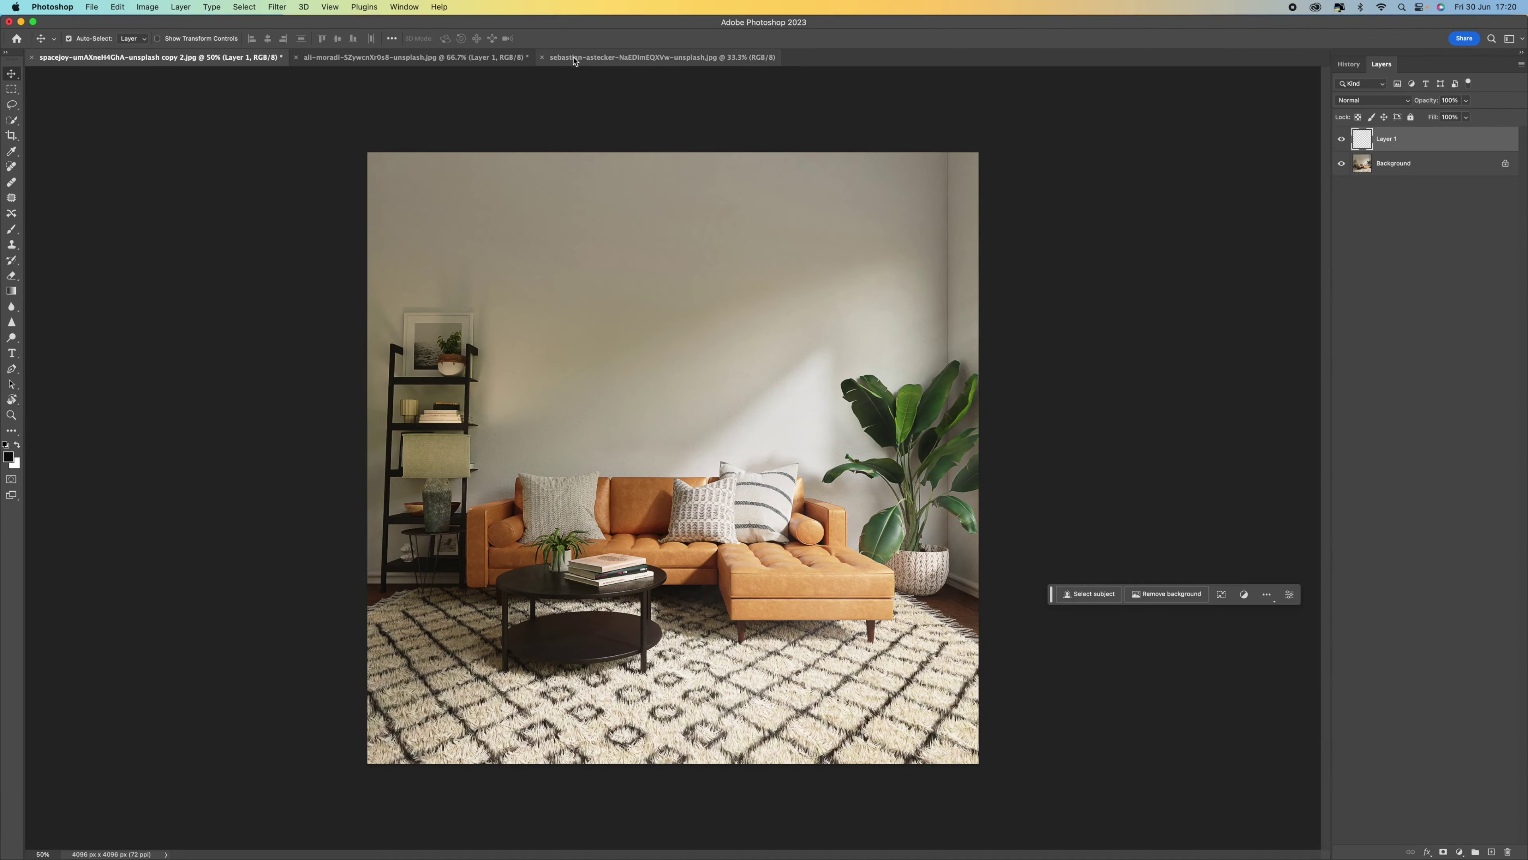
Copy the entire panoramic landscape photo and return to the orange-sofa room image
click(575, 58)
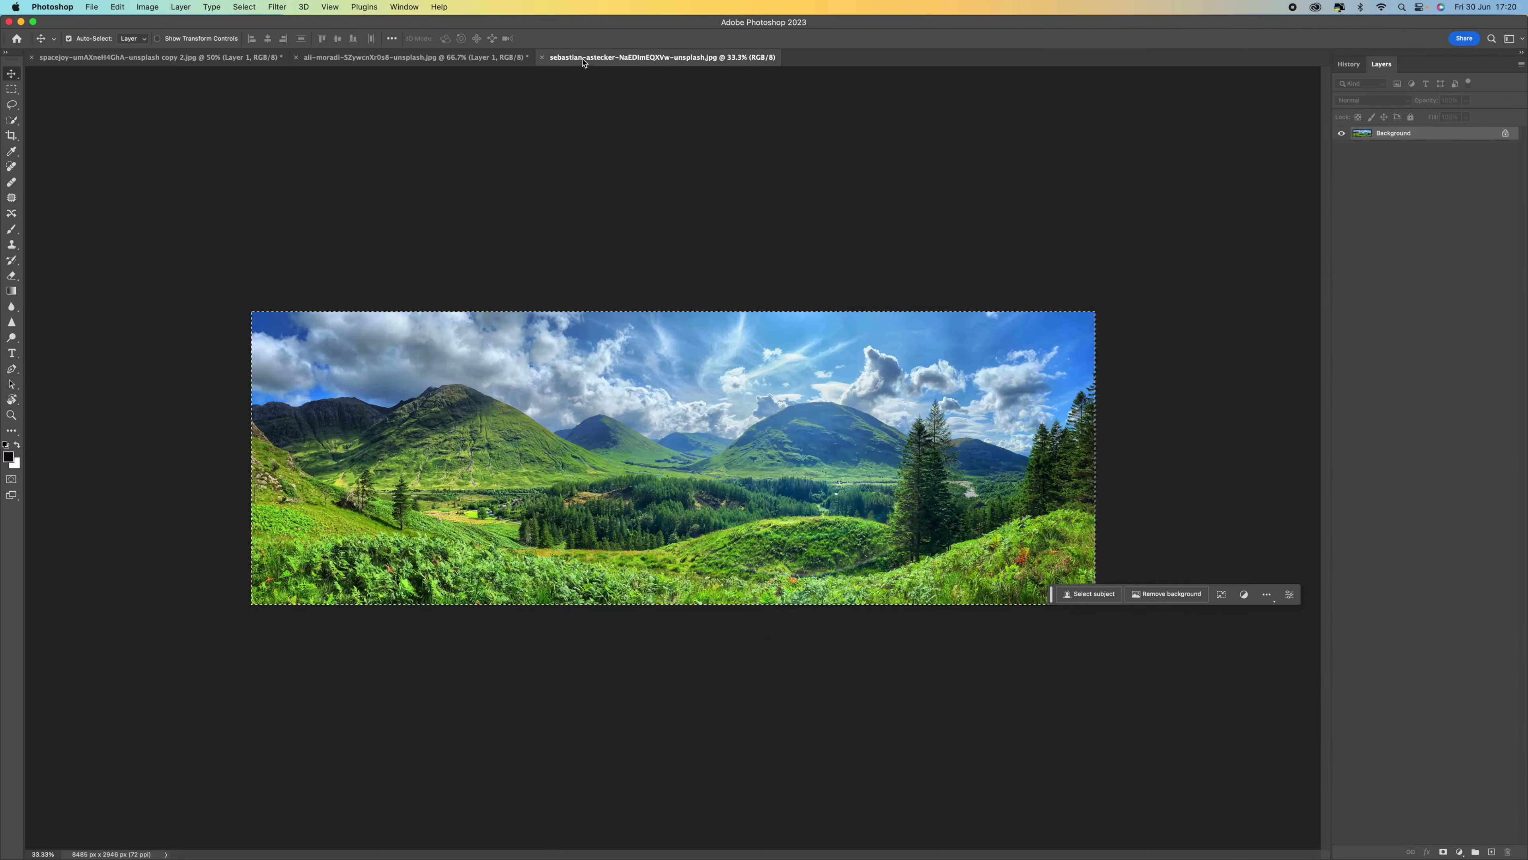
key(super+a)
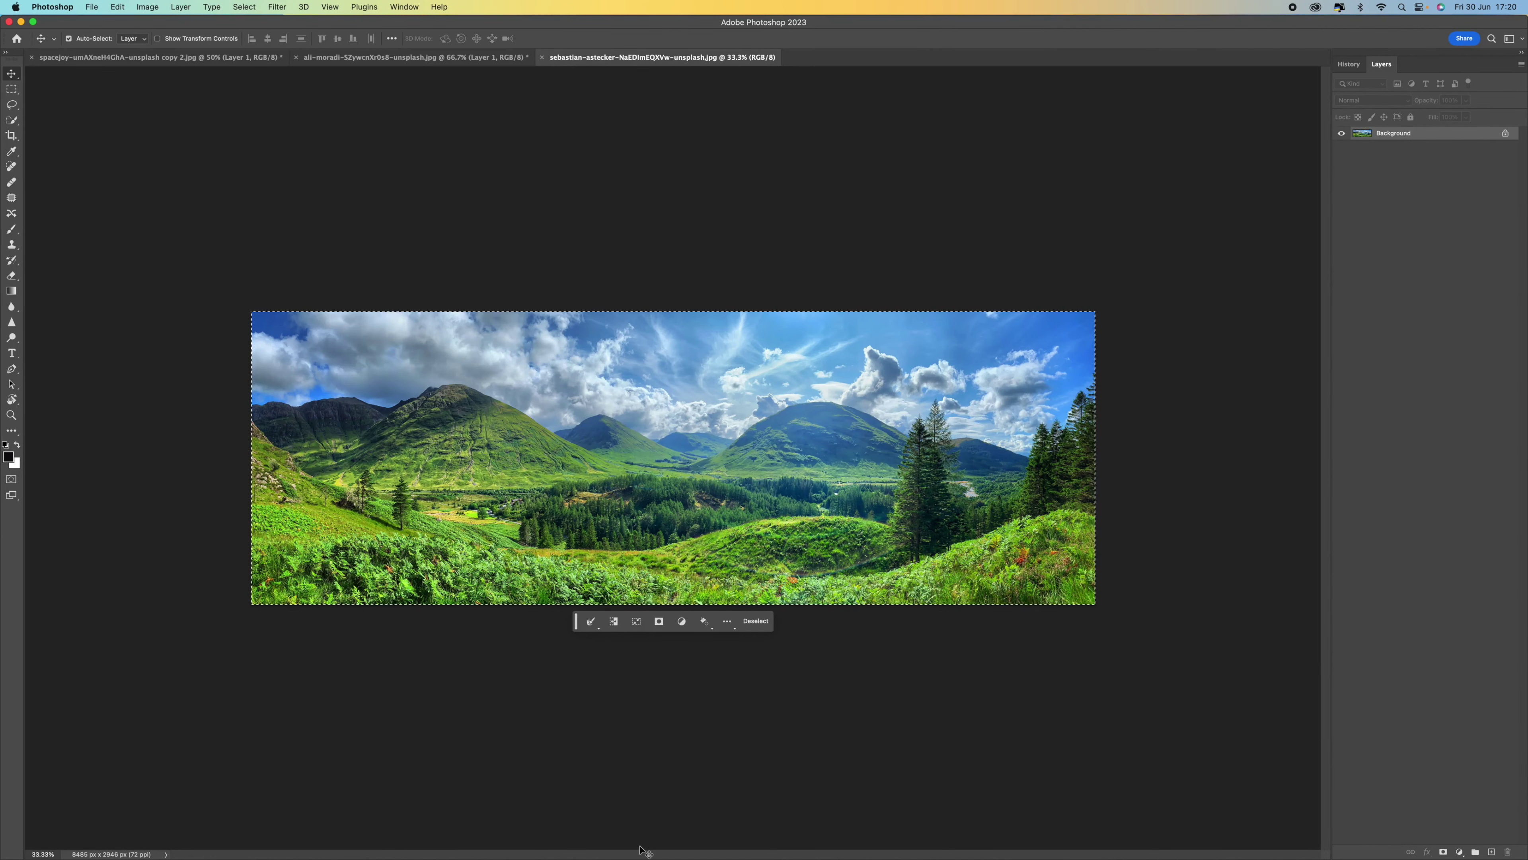
key(super+c)
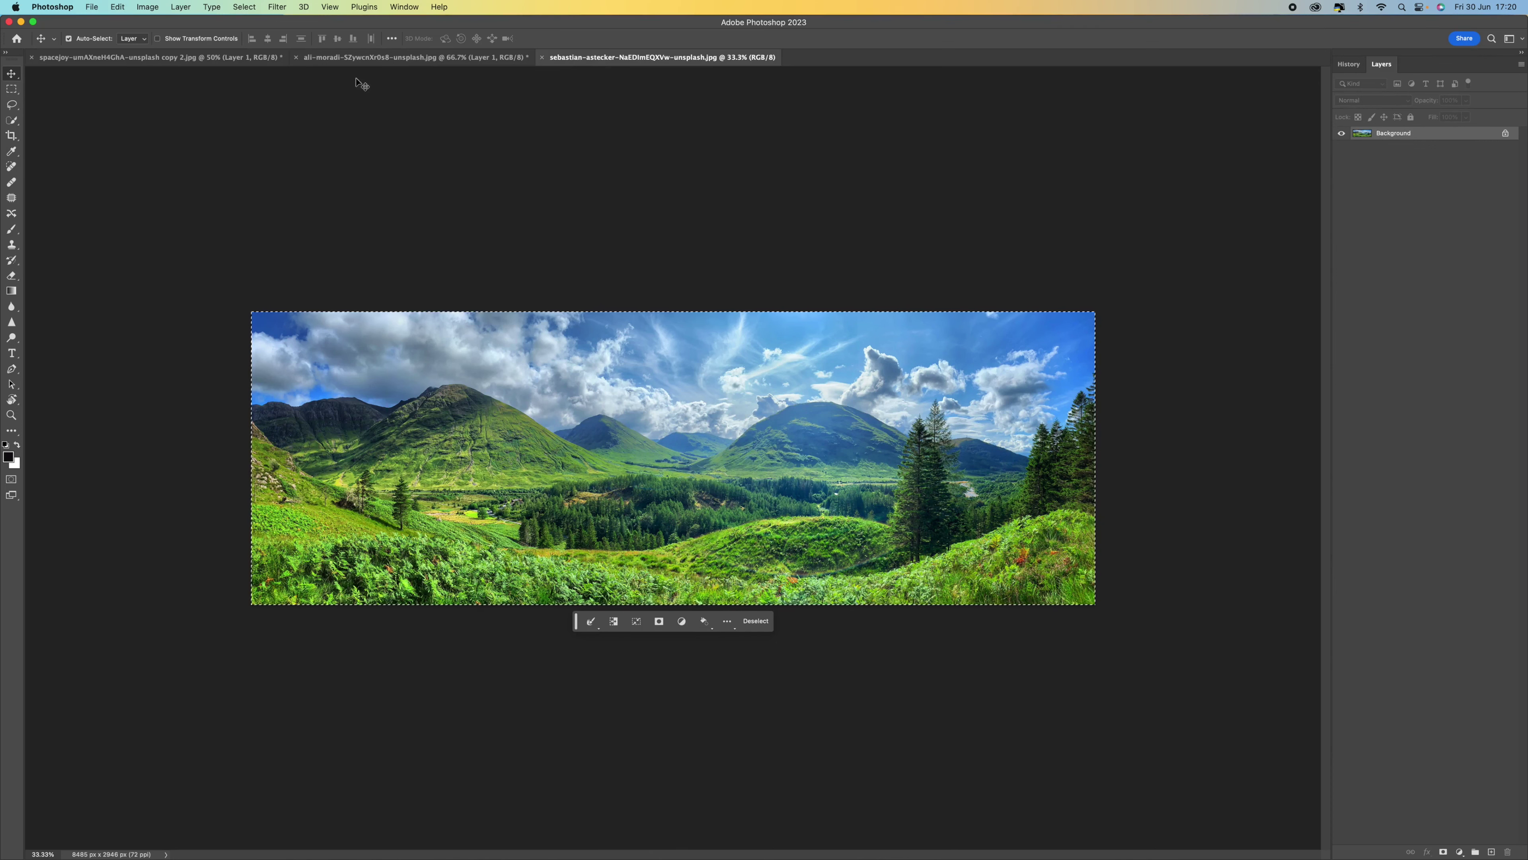
click(228, 57)
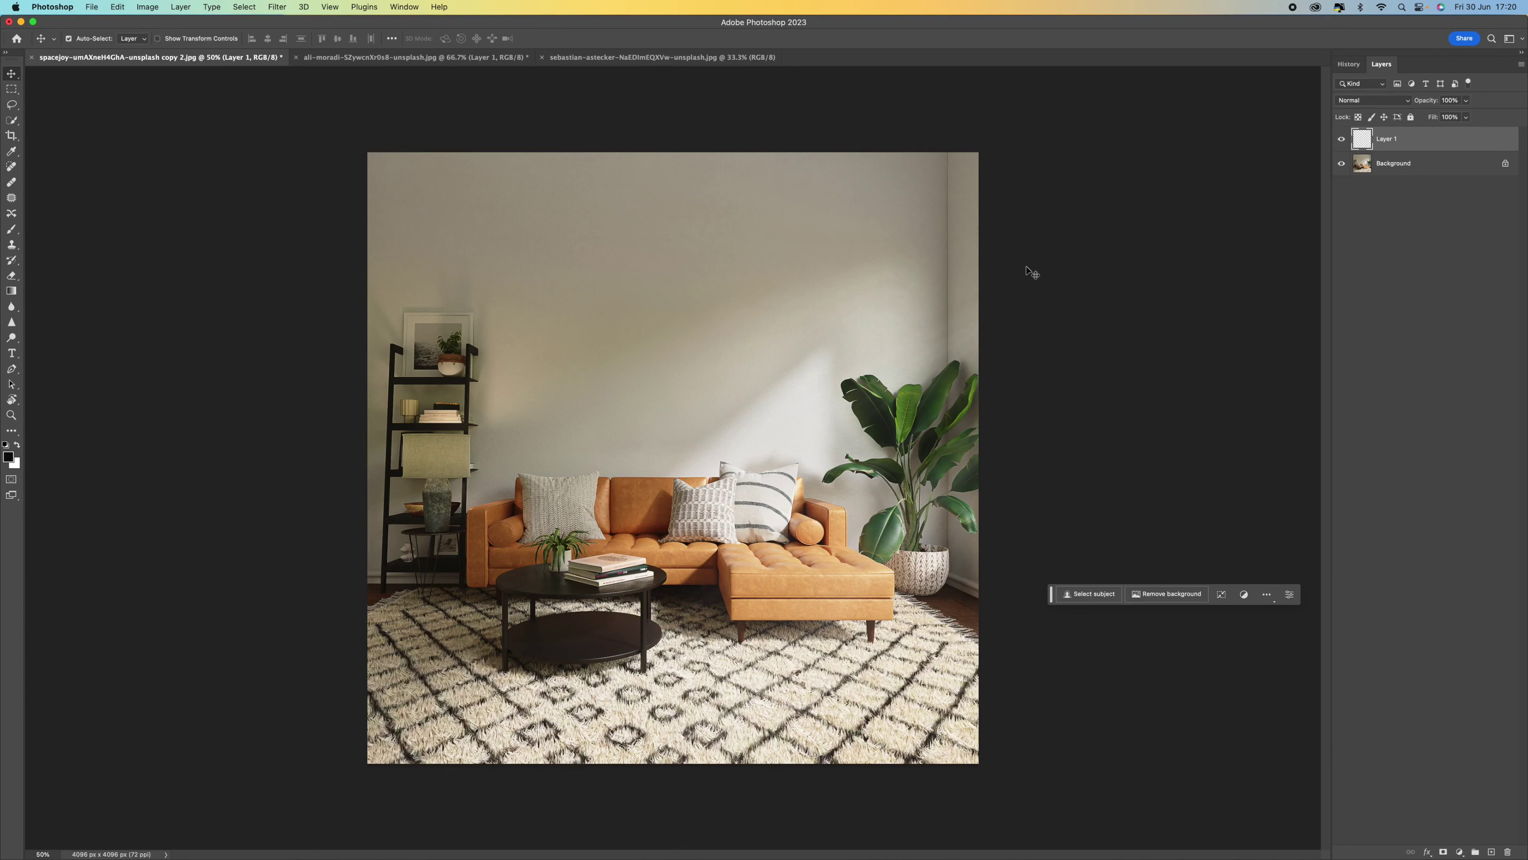
Open Vanishing Point on the empty layer and paste the copied landscape into it
click(278, 7)
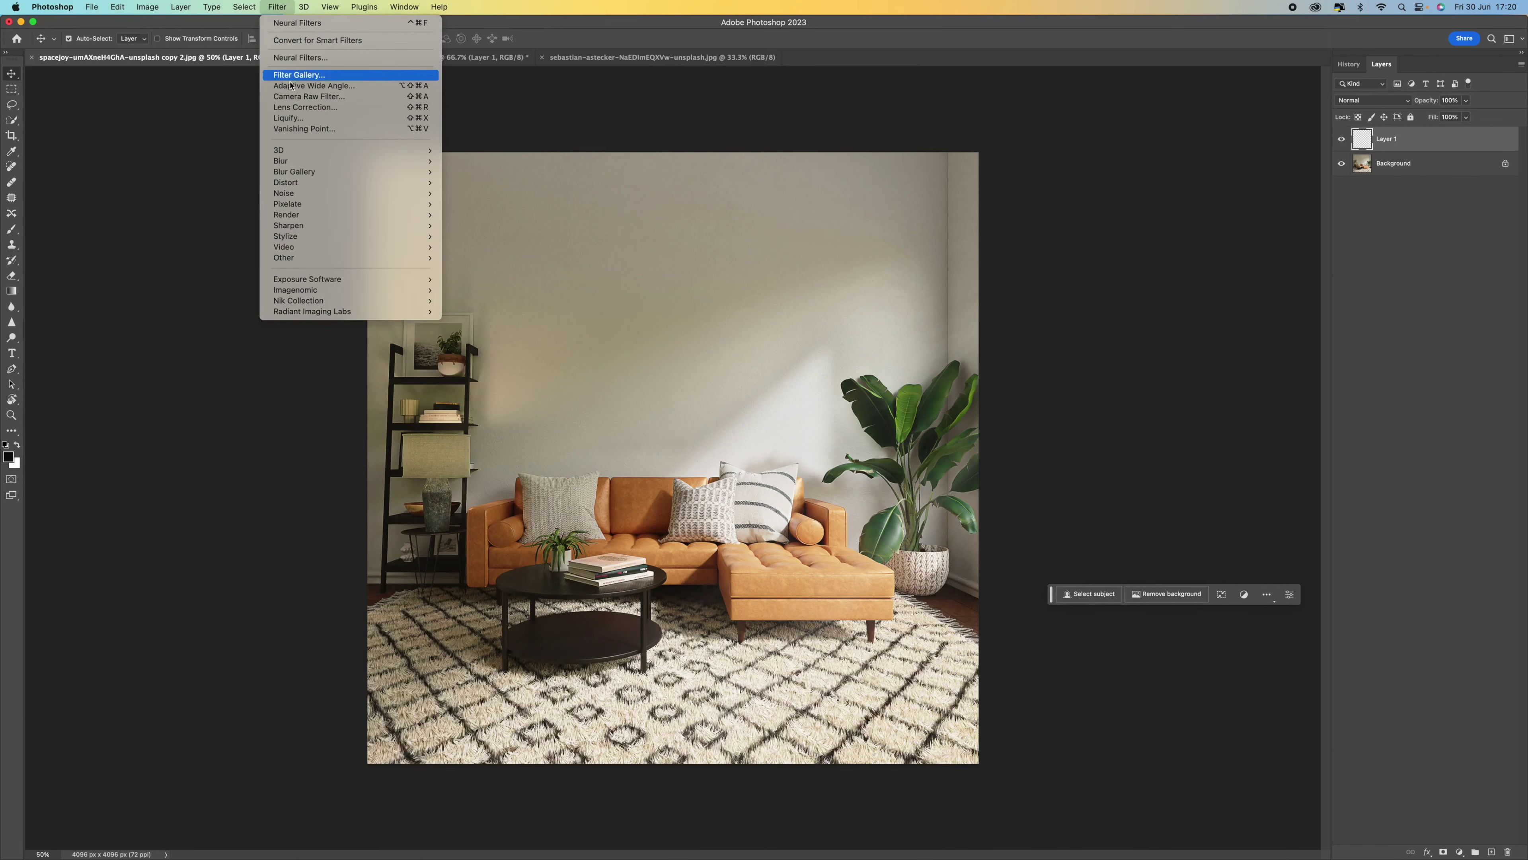
click(291, 128)
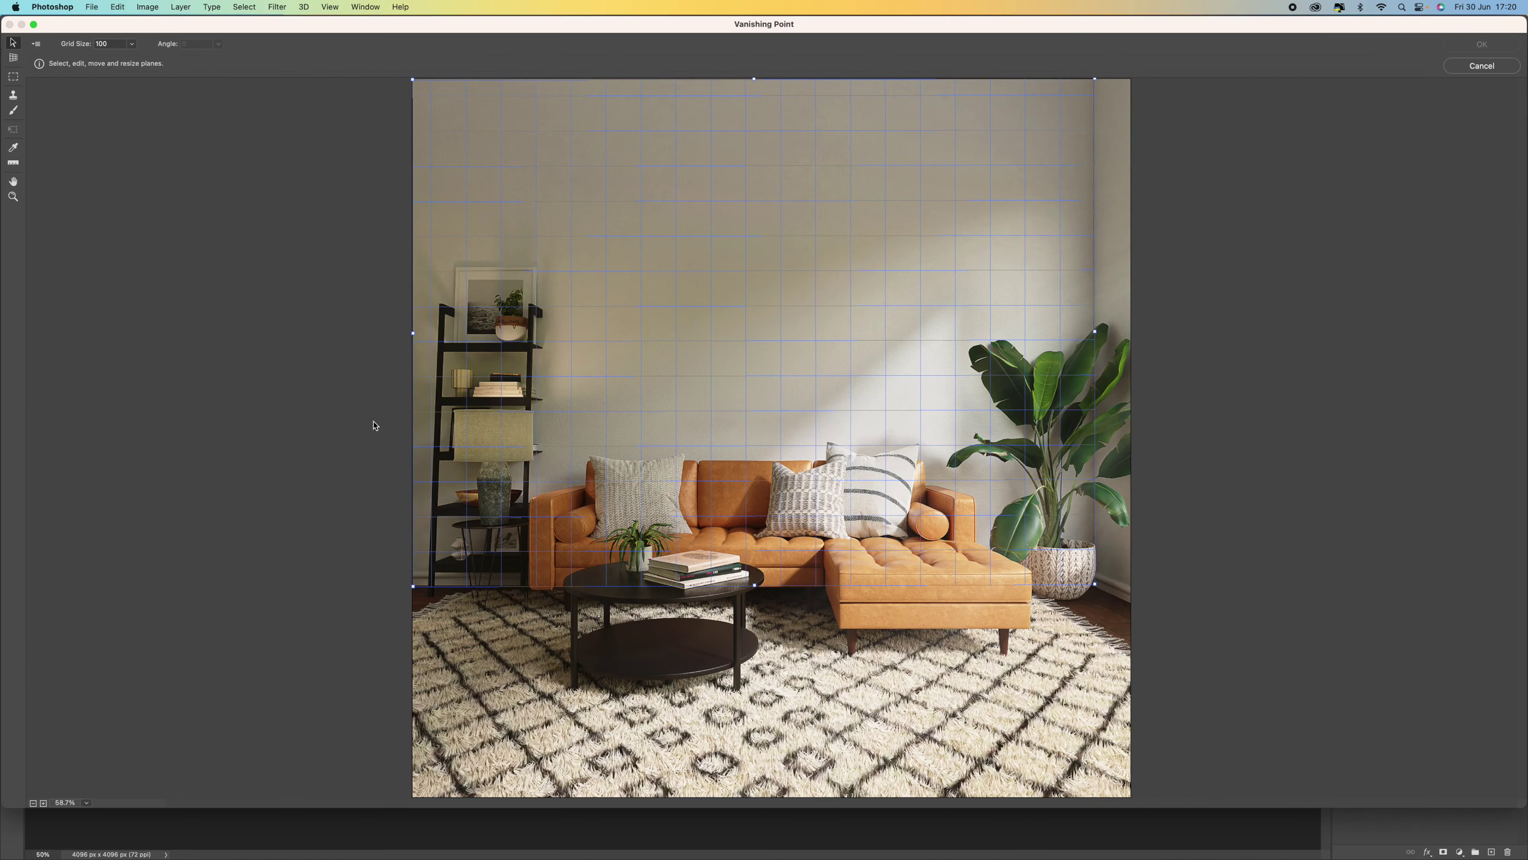
key(super+v)
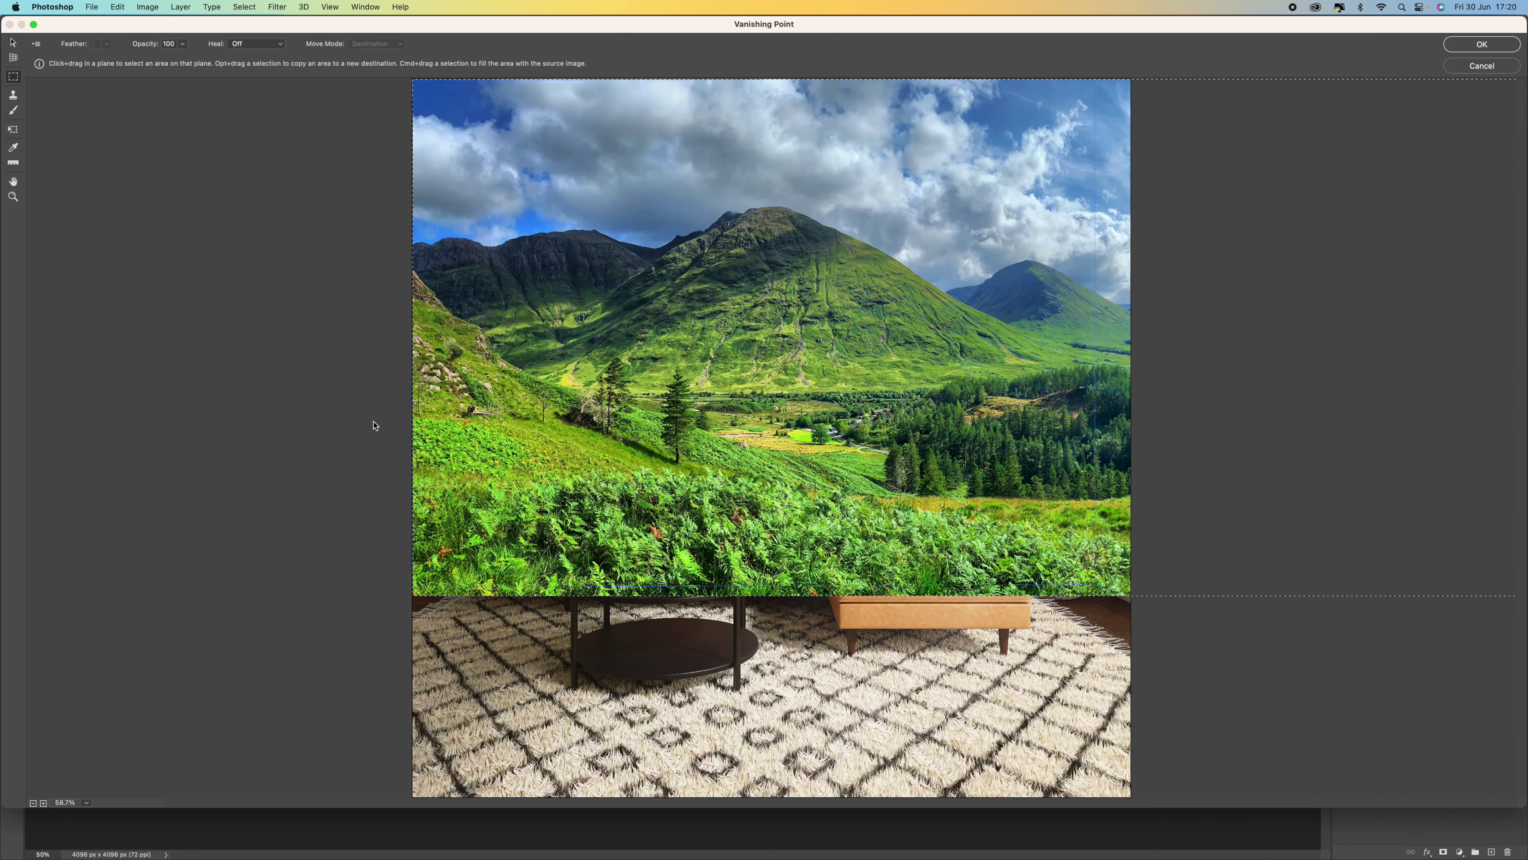
Scale the pasted landscape down to a wall-picture size, center it on the back wall above the sofa, and accept Vanishing Point
key(super+minus)
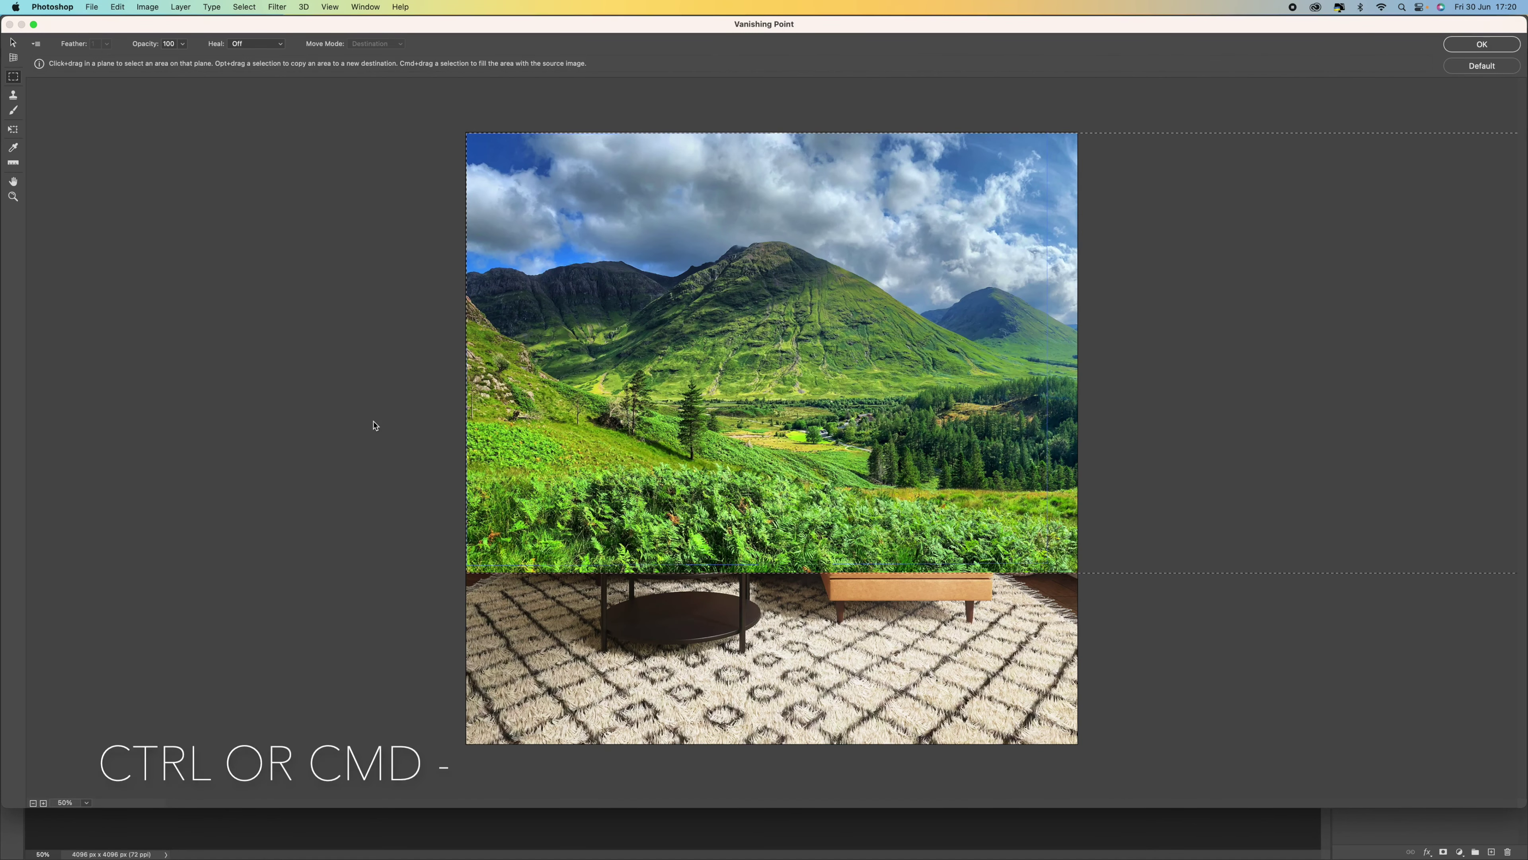
key(super+minus)
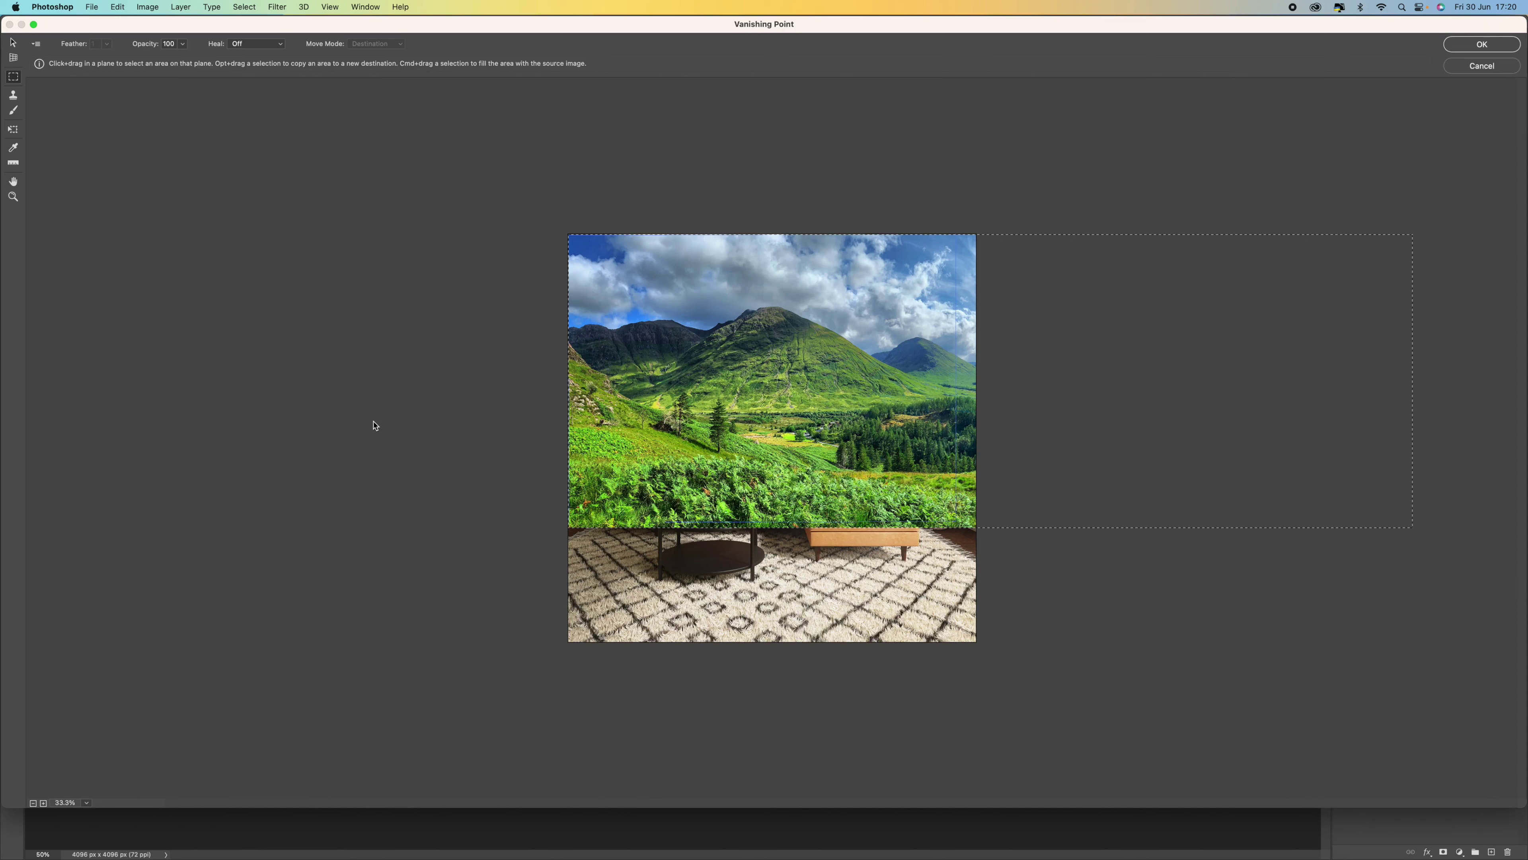
key(super+t)
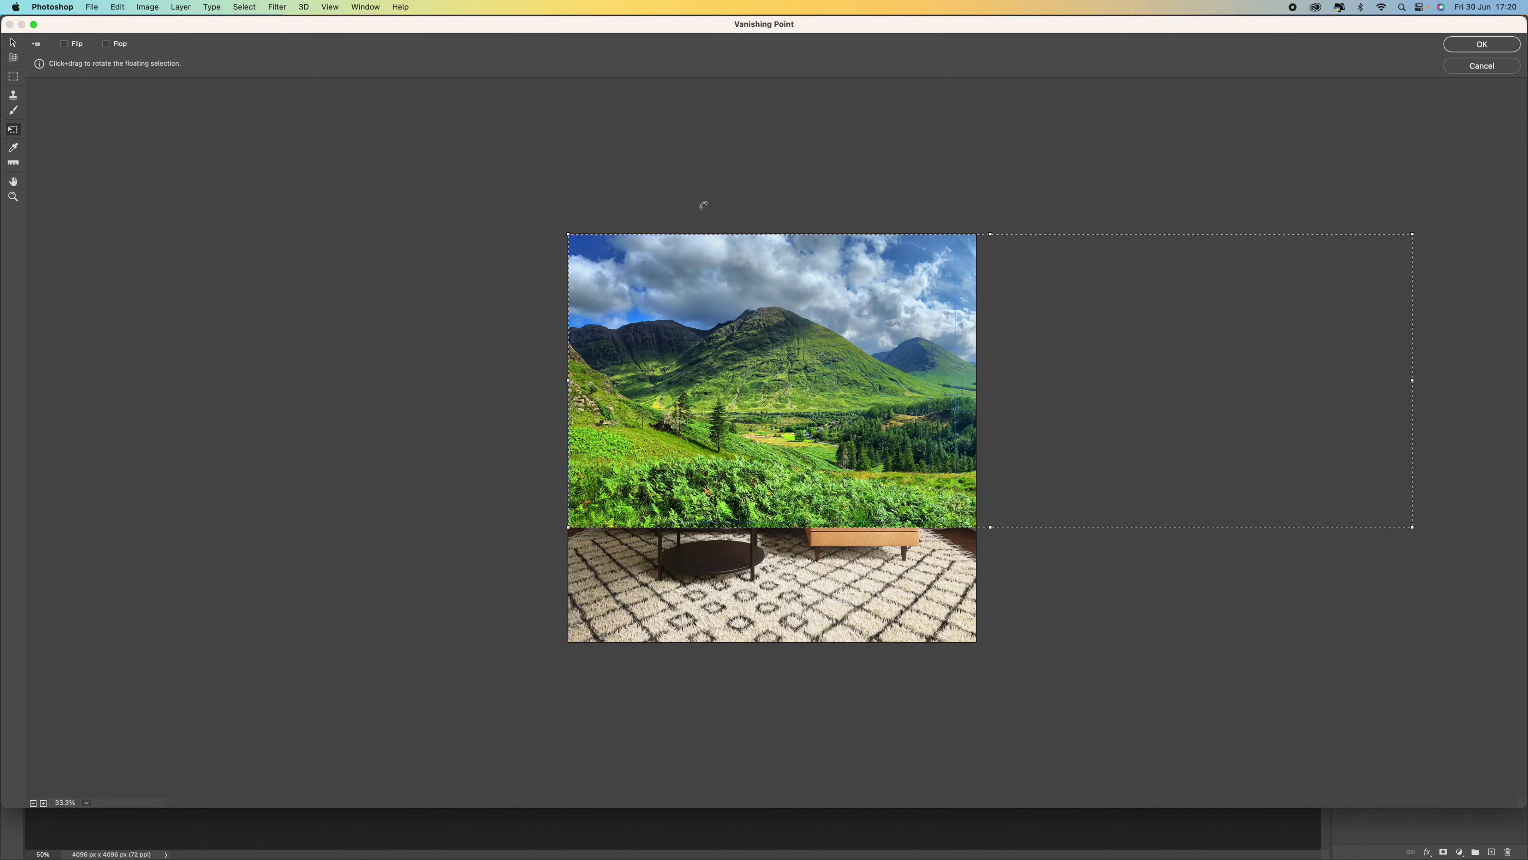
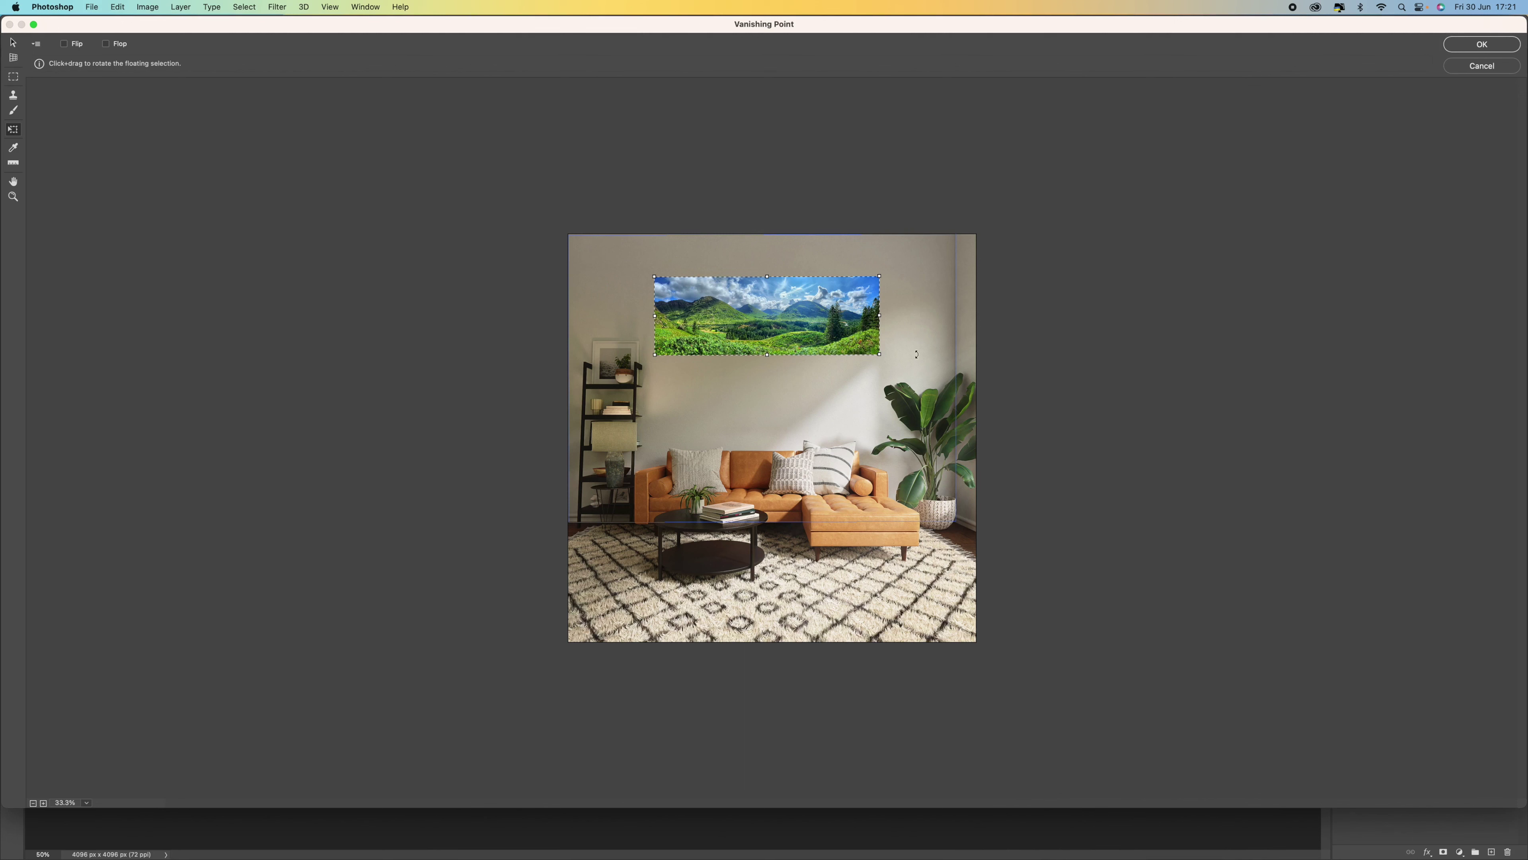
drag(744, 303, 749, 307)
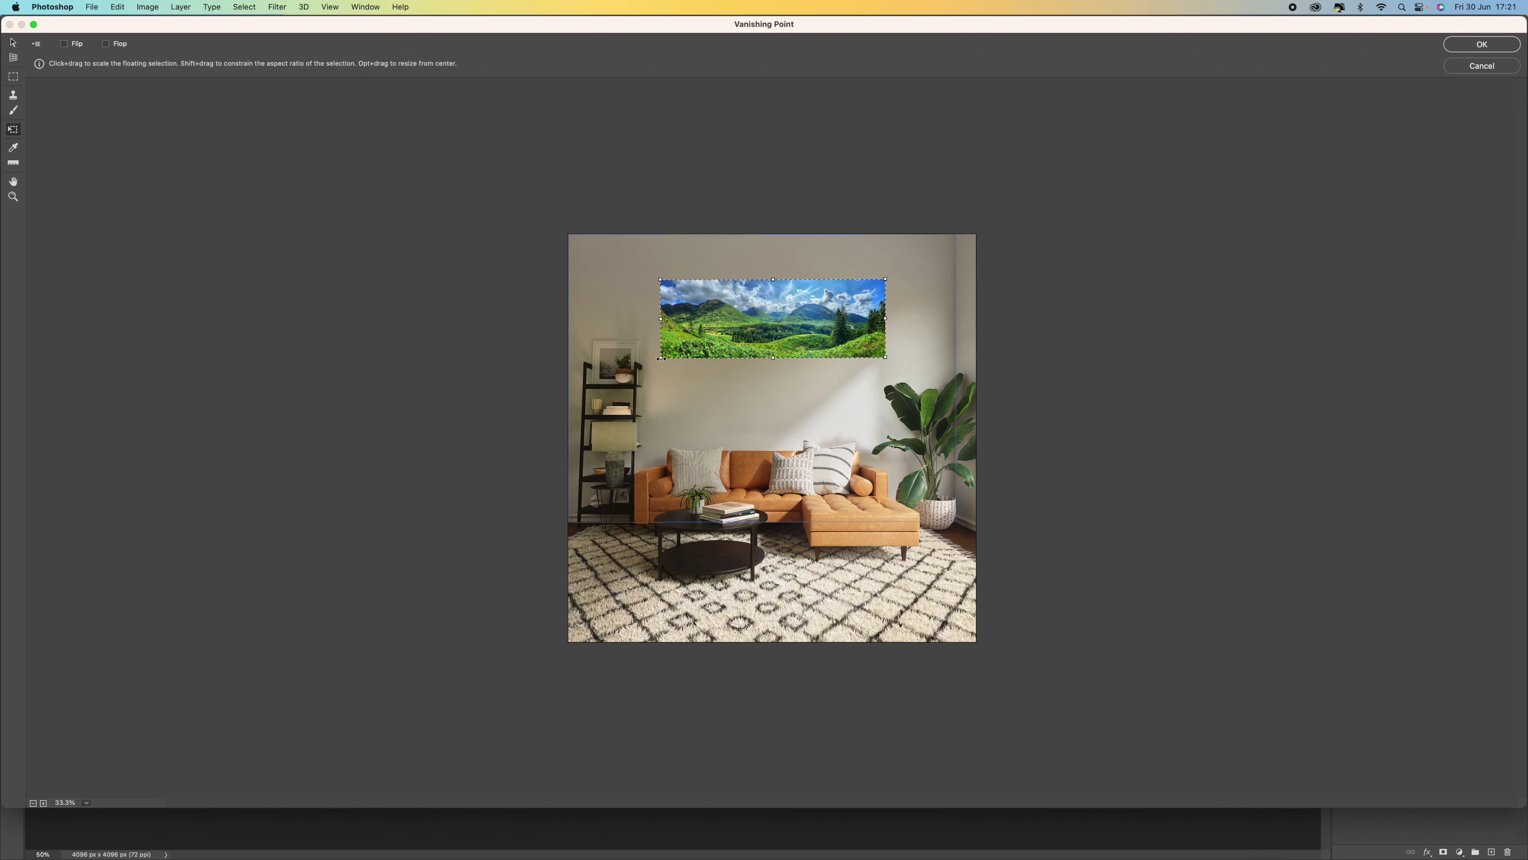
drag(661, 357, 666, 353)
drag(780, 314, 768, 330)
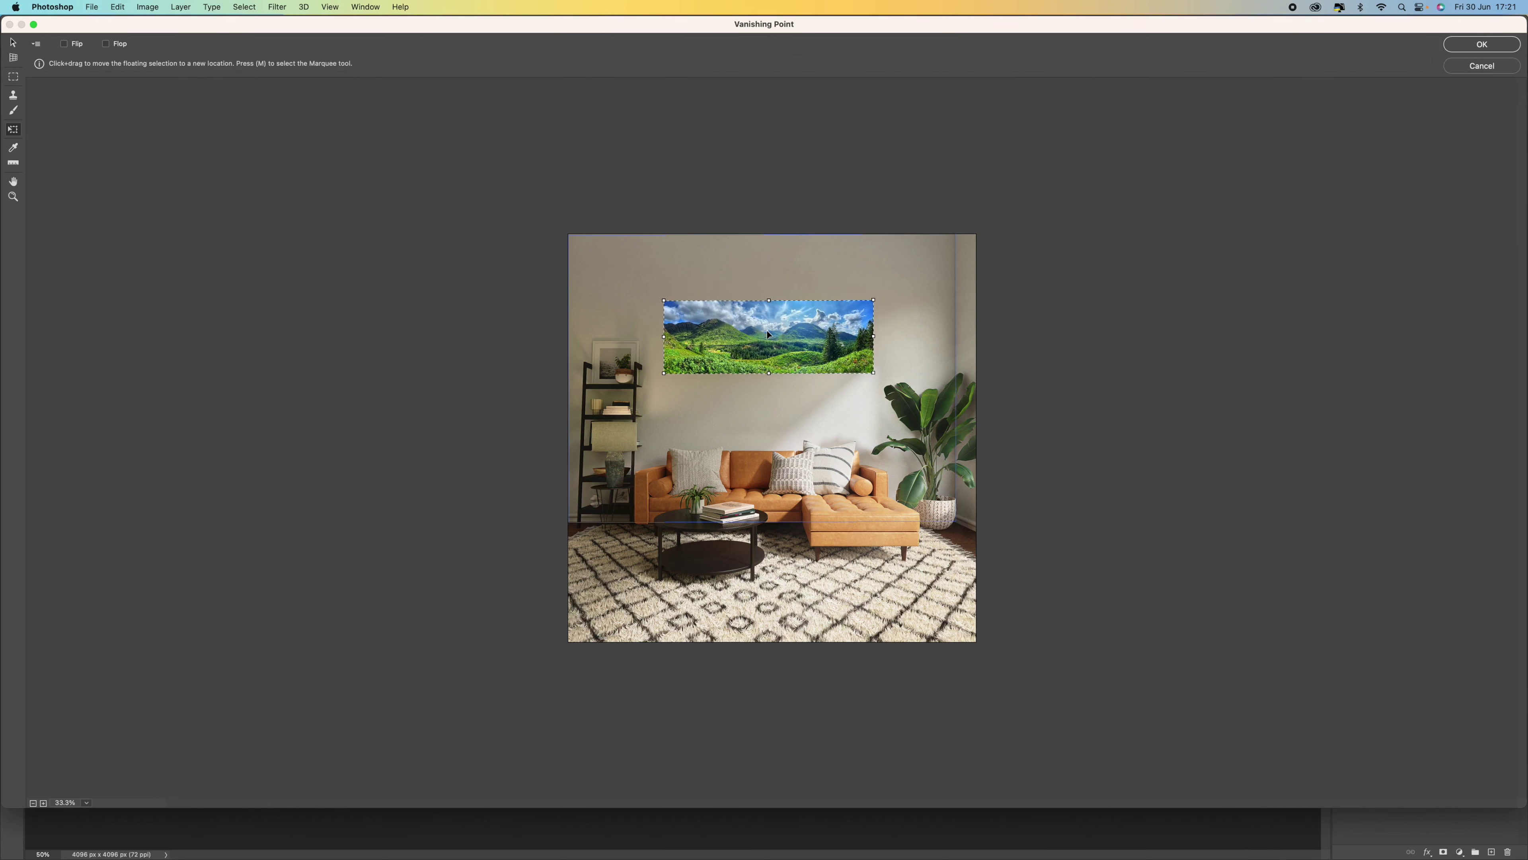
click(1460, 48)
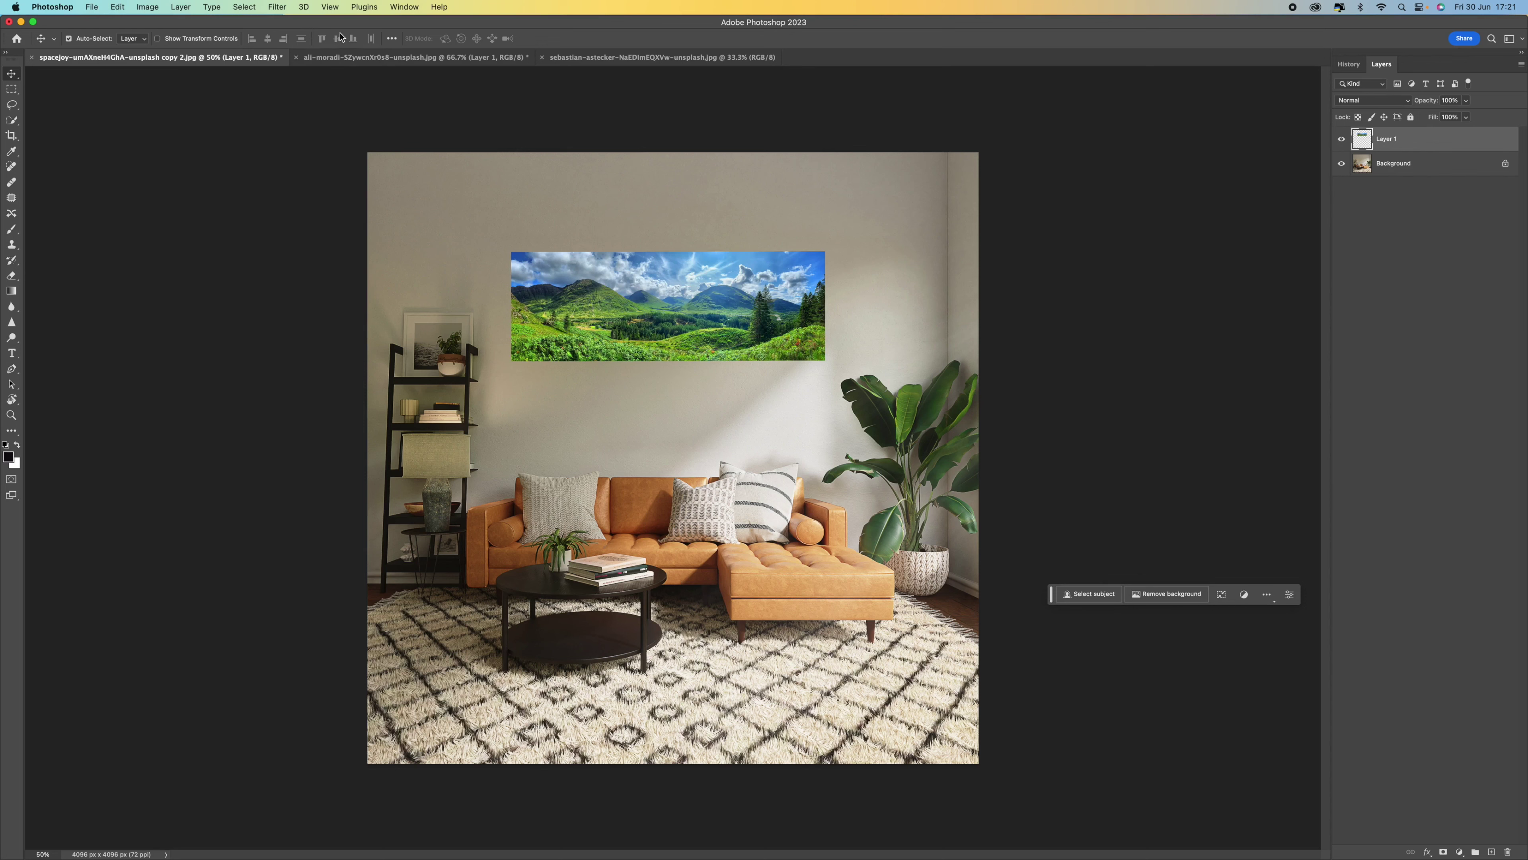
Enable the Harmonization neural filter on the landscape layer, using the Background layer as the reference image
click(278, 7)
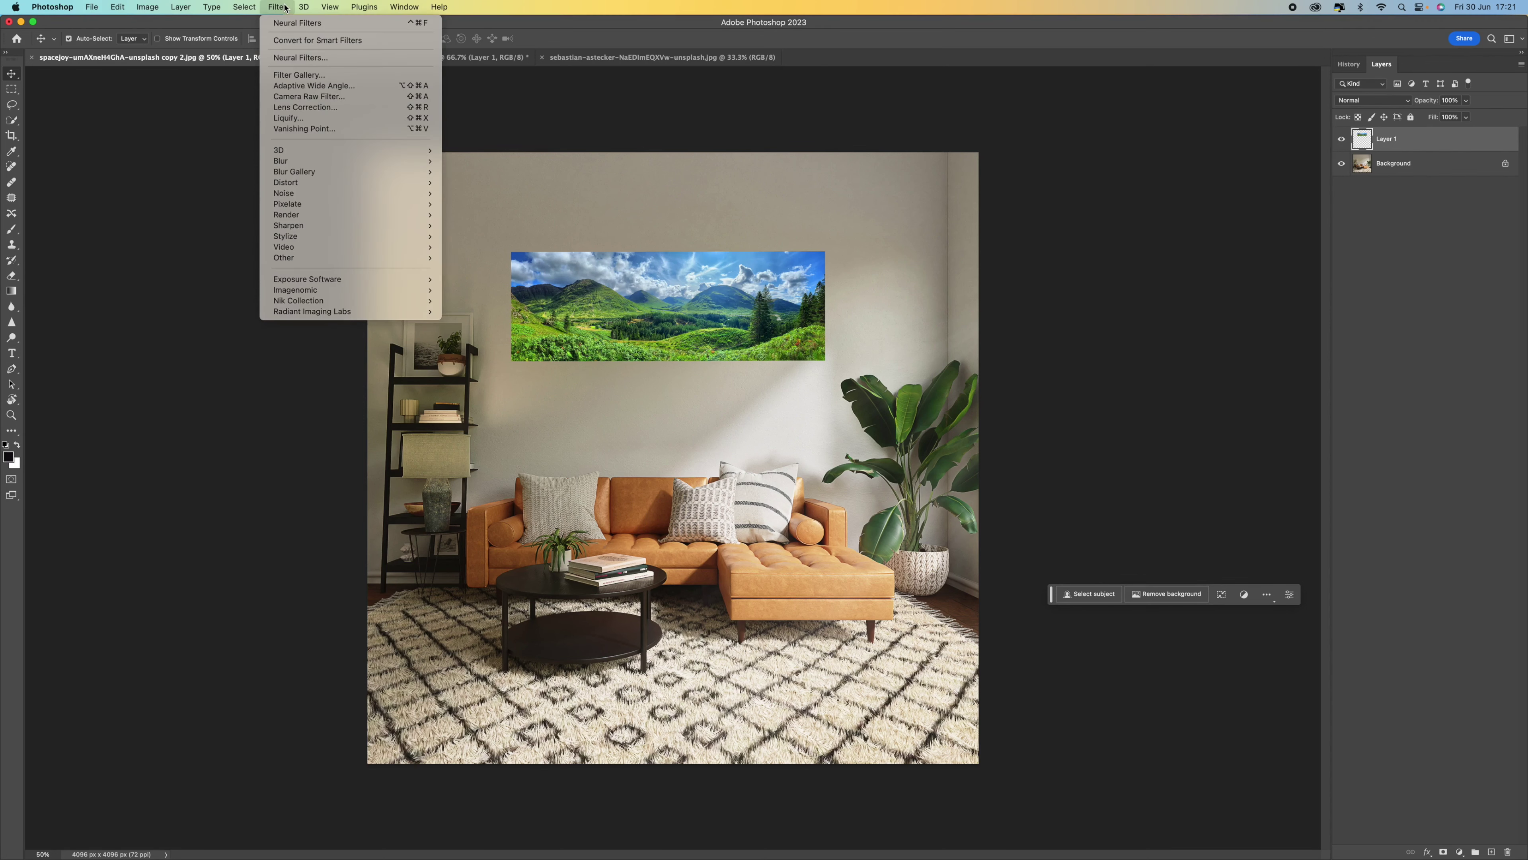
click(306, 60)
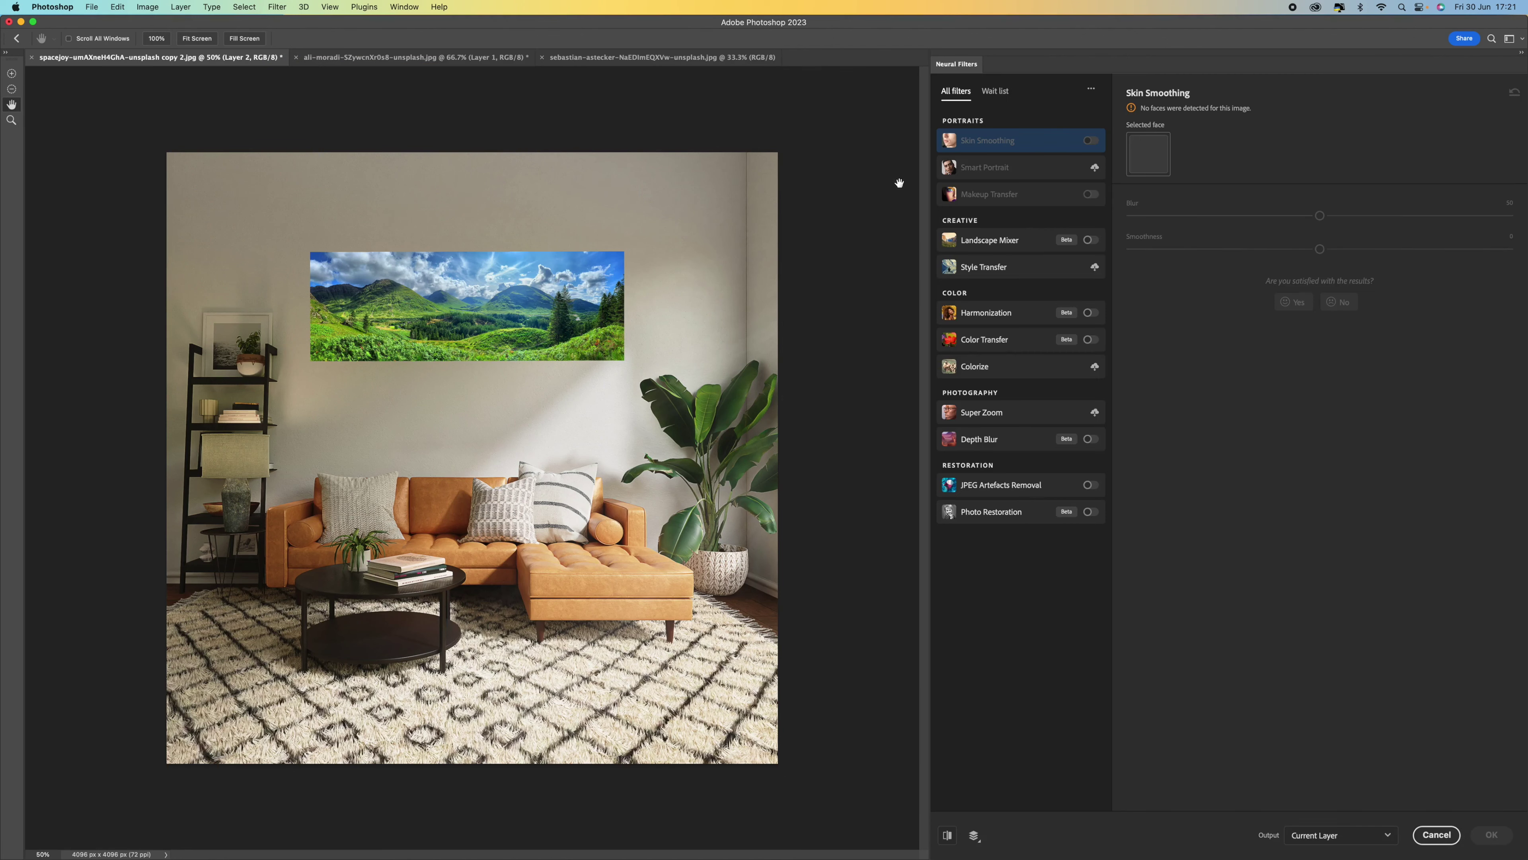
click(1091, 315)
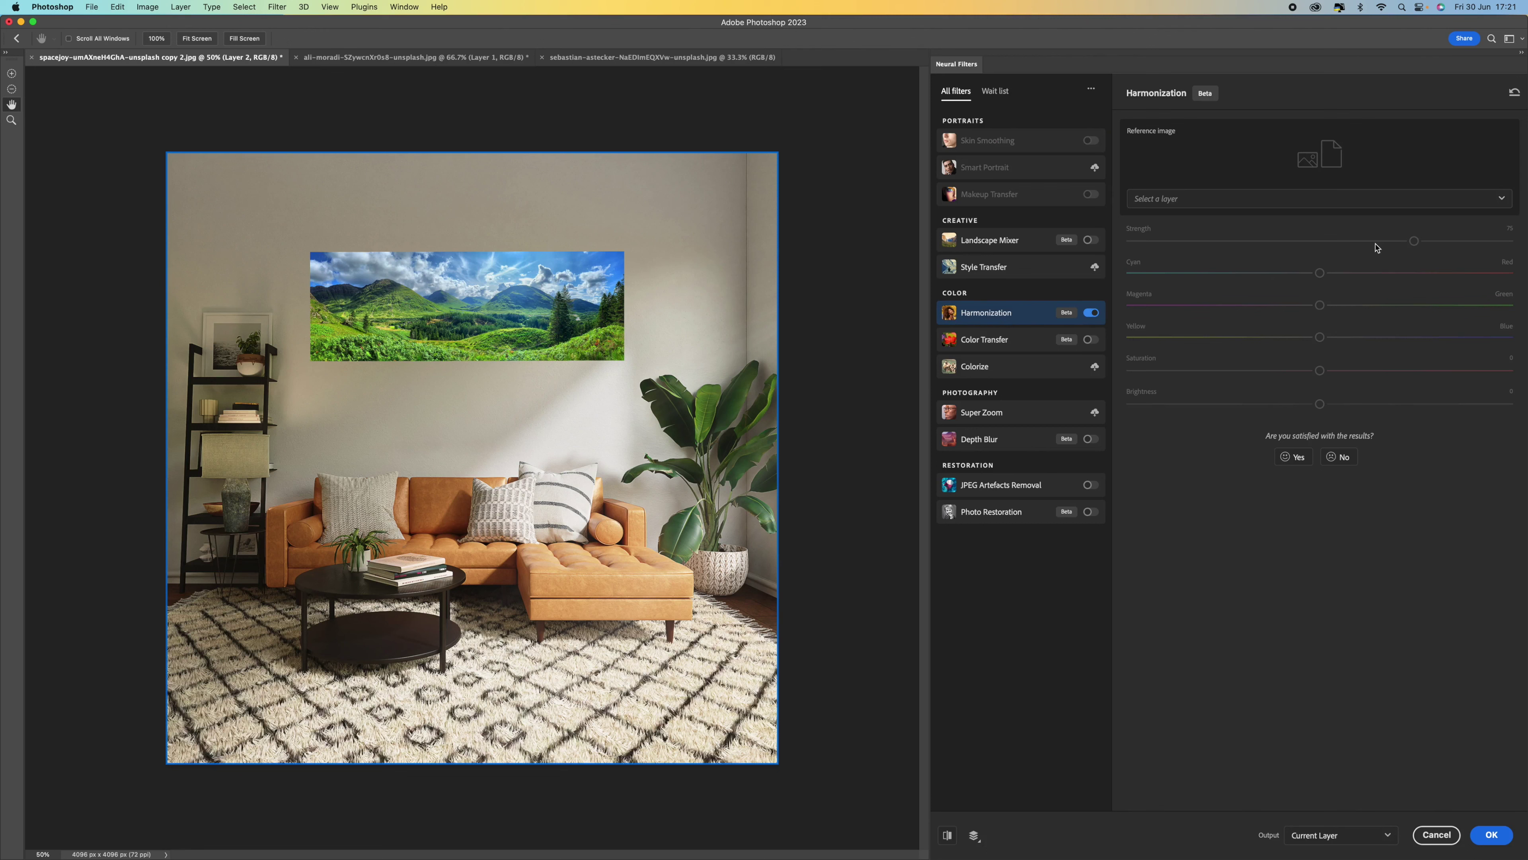
click(1200, 204)
click(1193, 228)
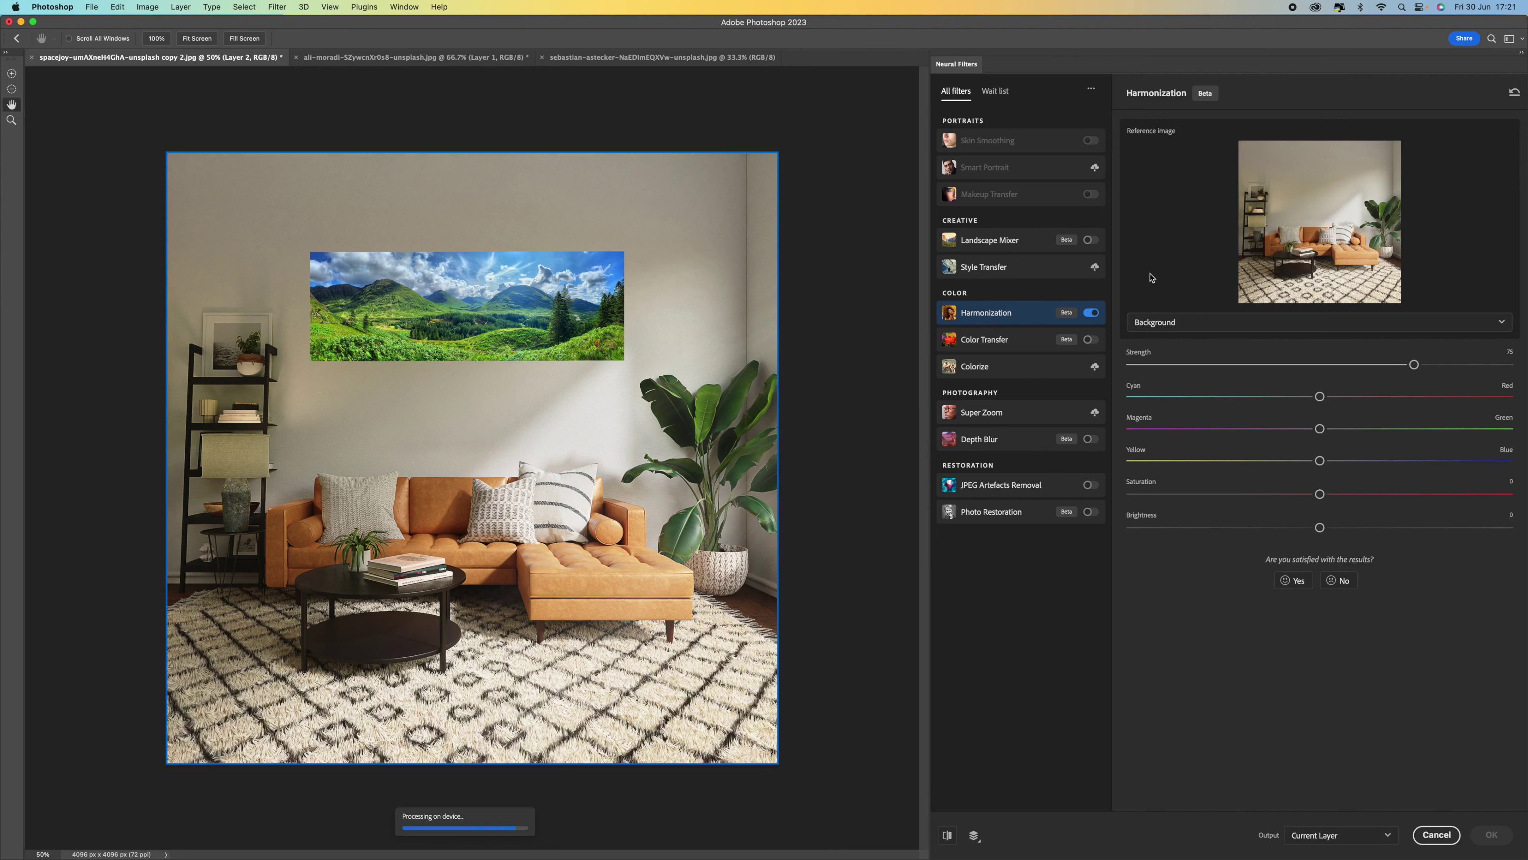
Set the Harmonization strength to 50, apply the filter to the current layer, and deselect
drag(1414, 365, 1322, 369)
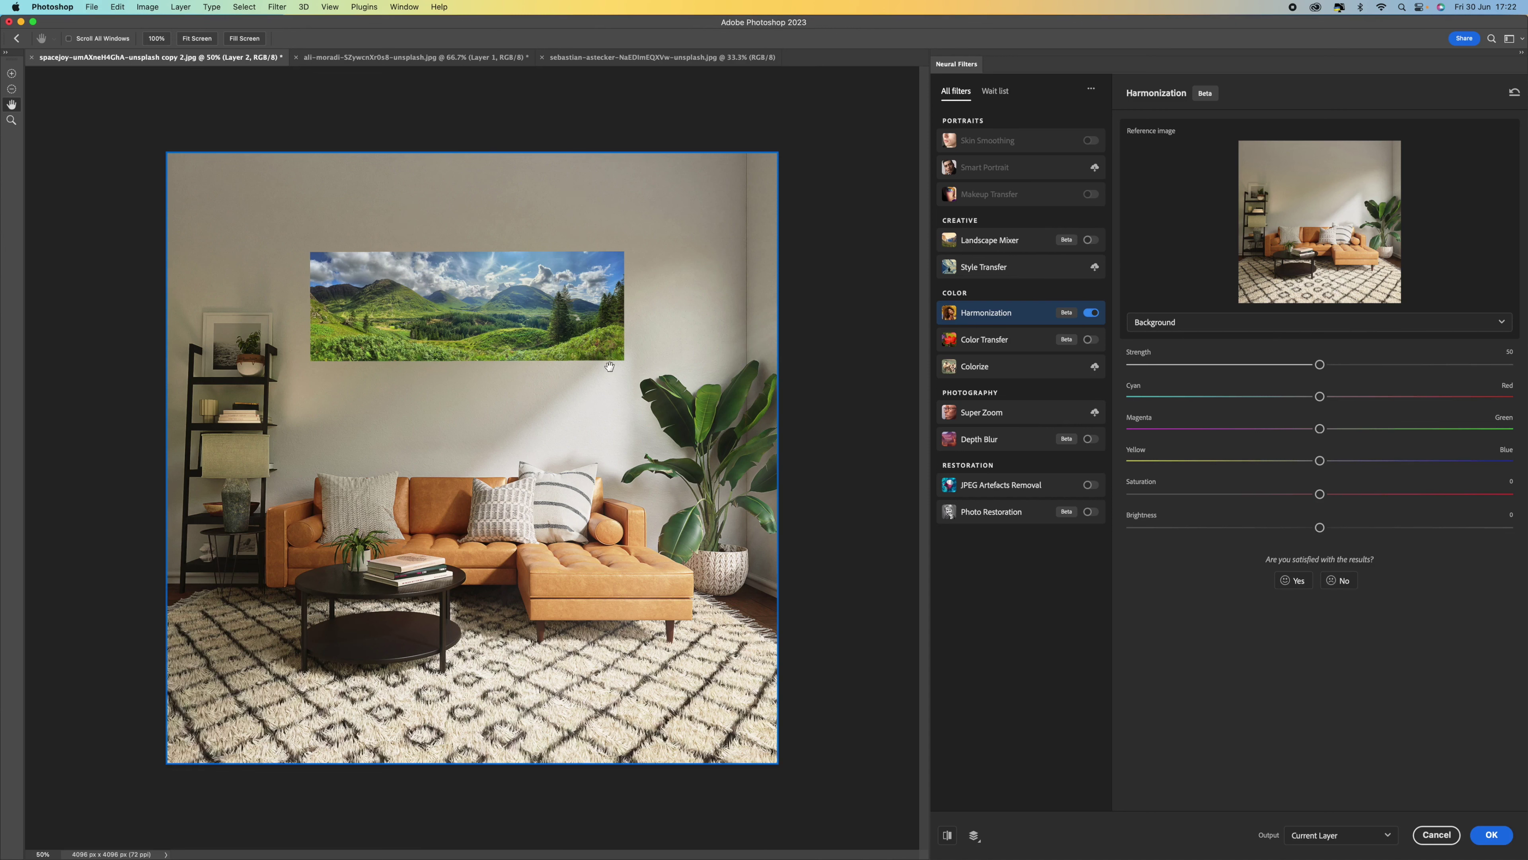
click(1481, 835)
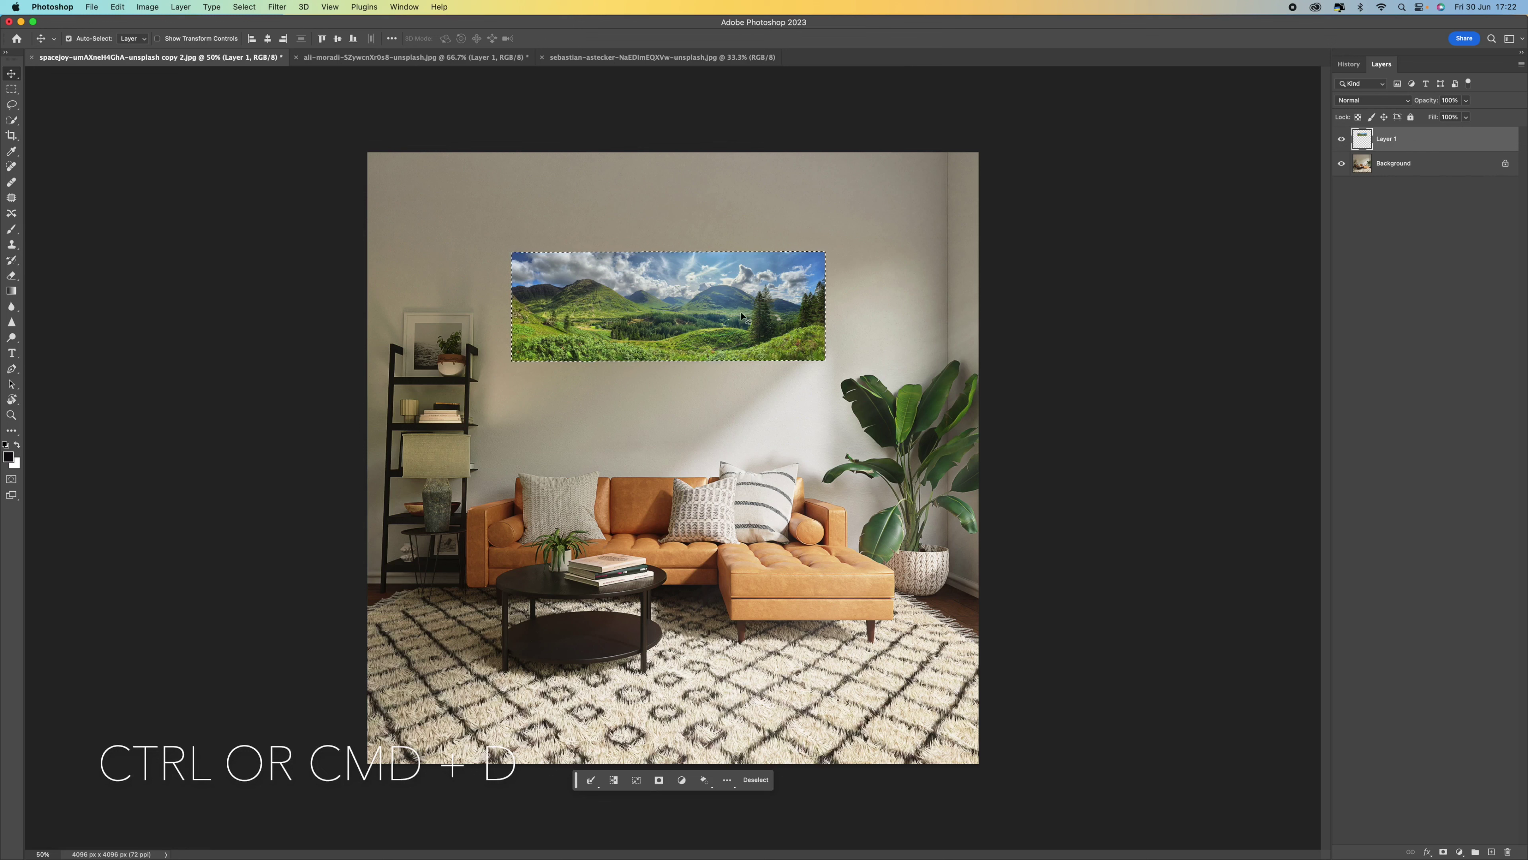
key(super+d)
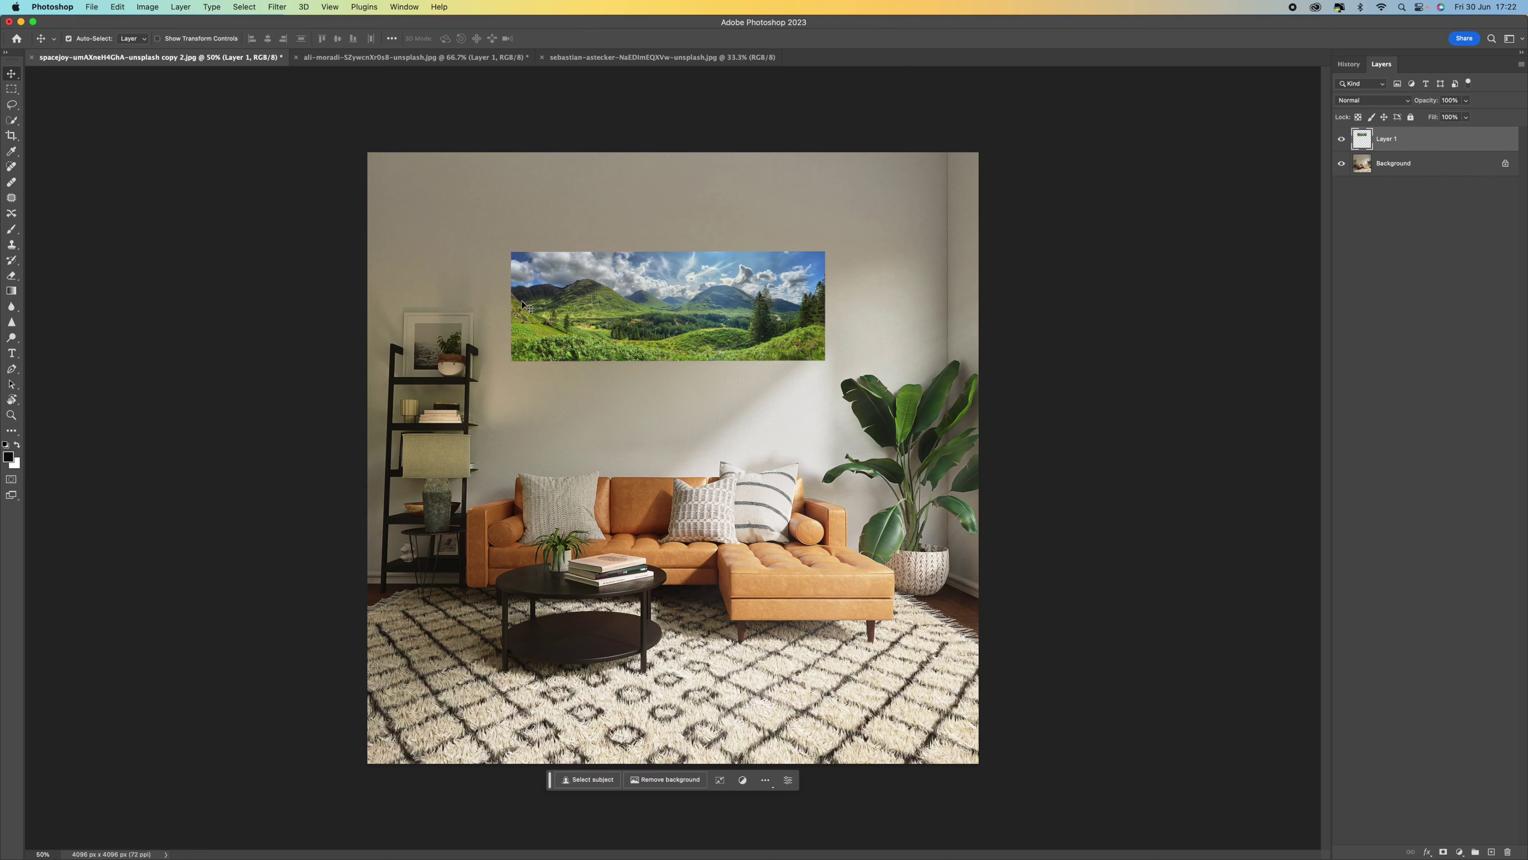
Open the blending options for Layer 1 and enable the first Drop Shadow effect
right_click(1414, 142)
click(1430, 147)
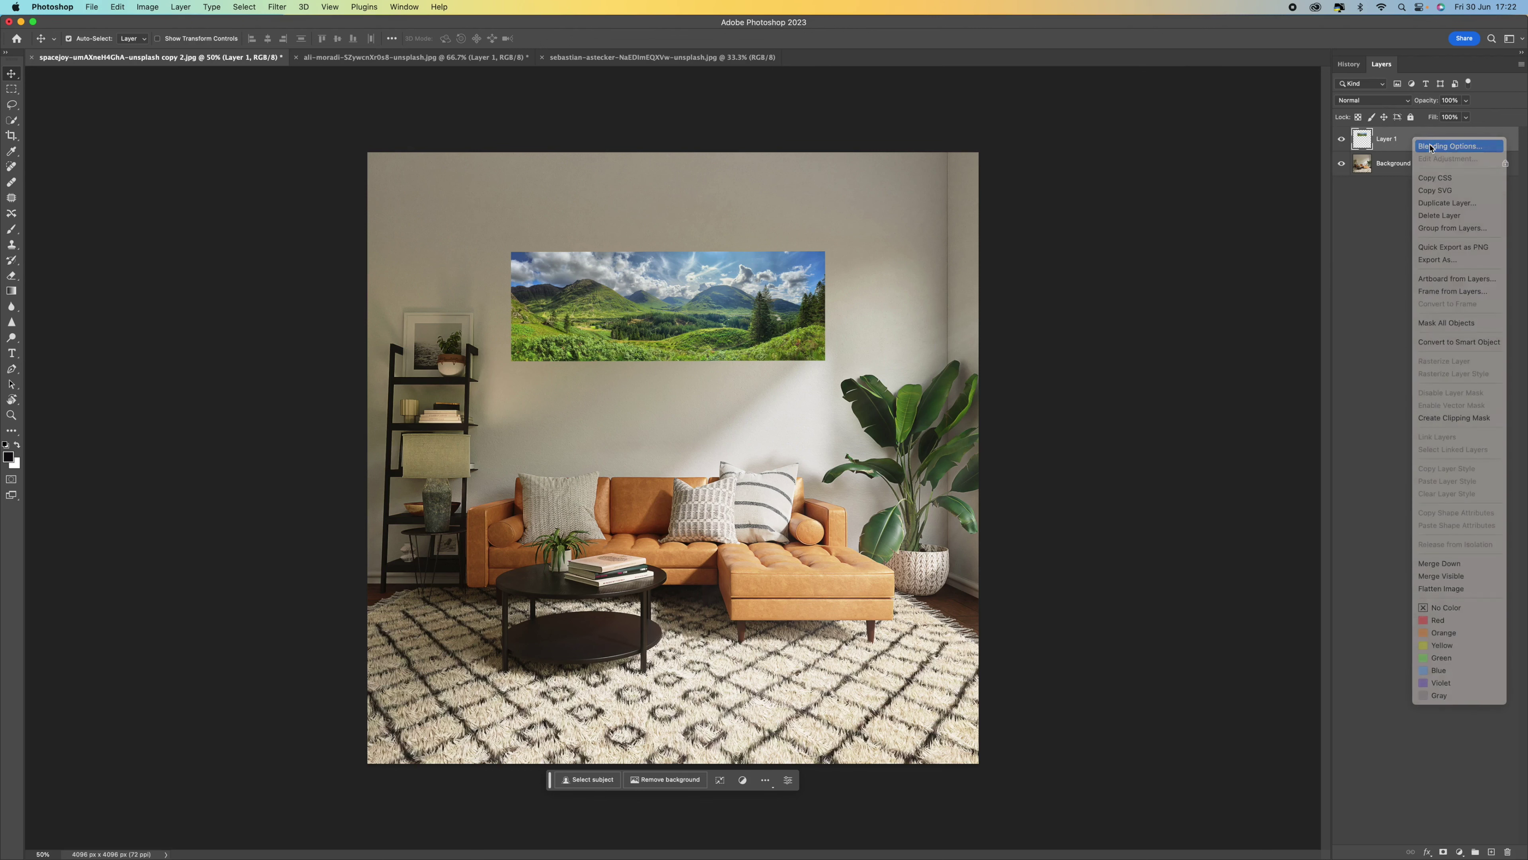
drag(1162, 90, 1191, 76)
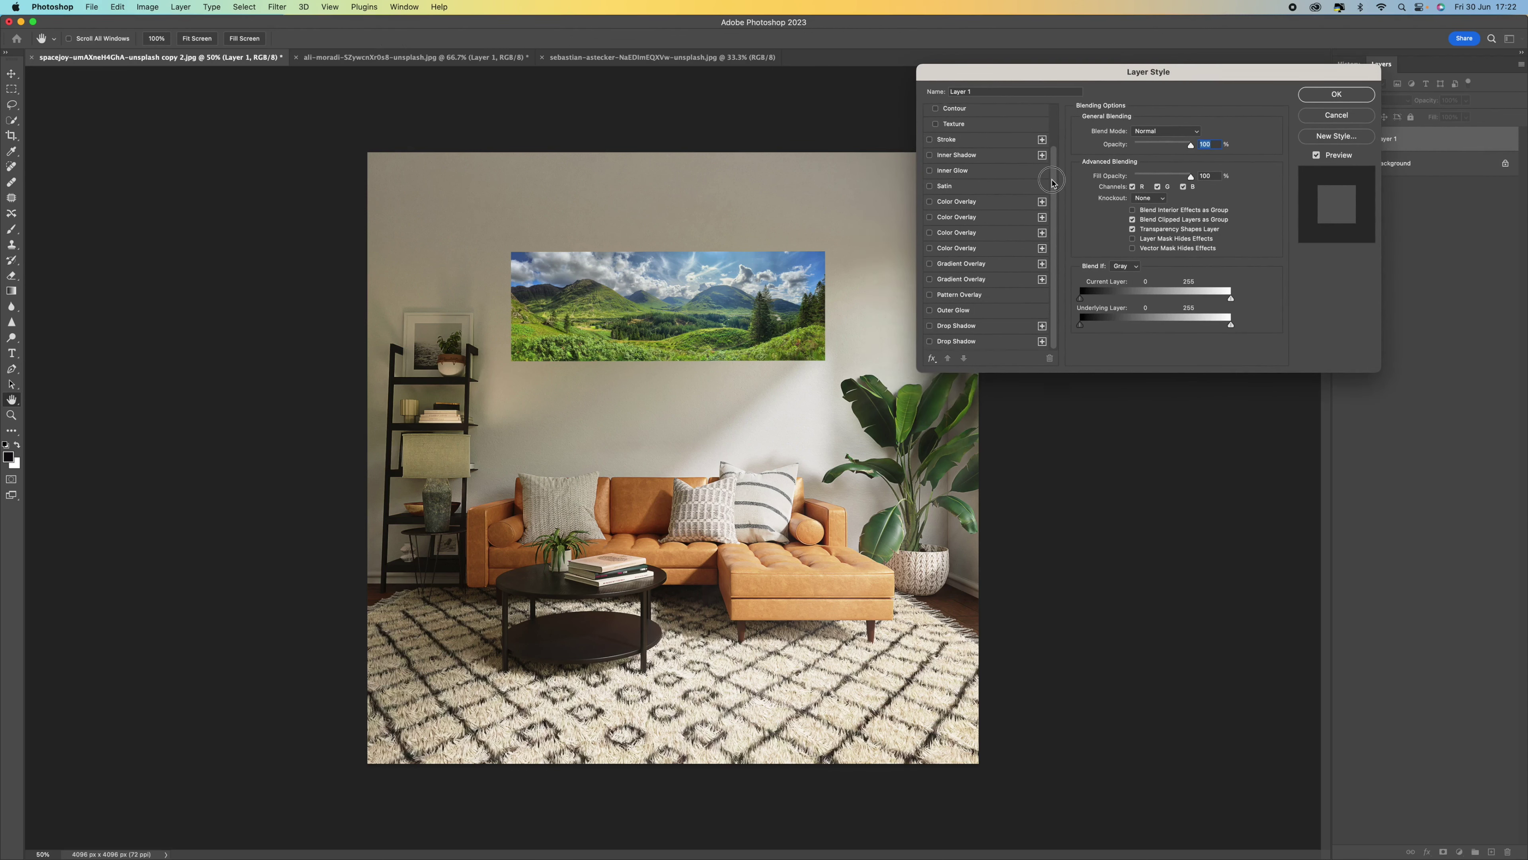
scroll(1050, 130, down, 1)
drag(1050, 112, 1050, 218)
click(1042, 326)
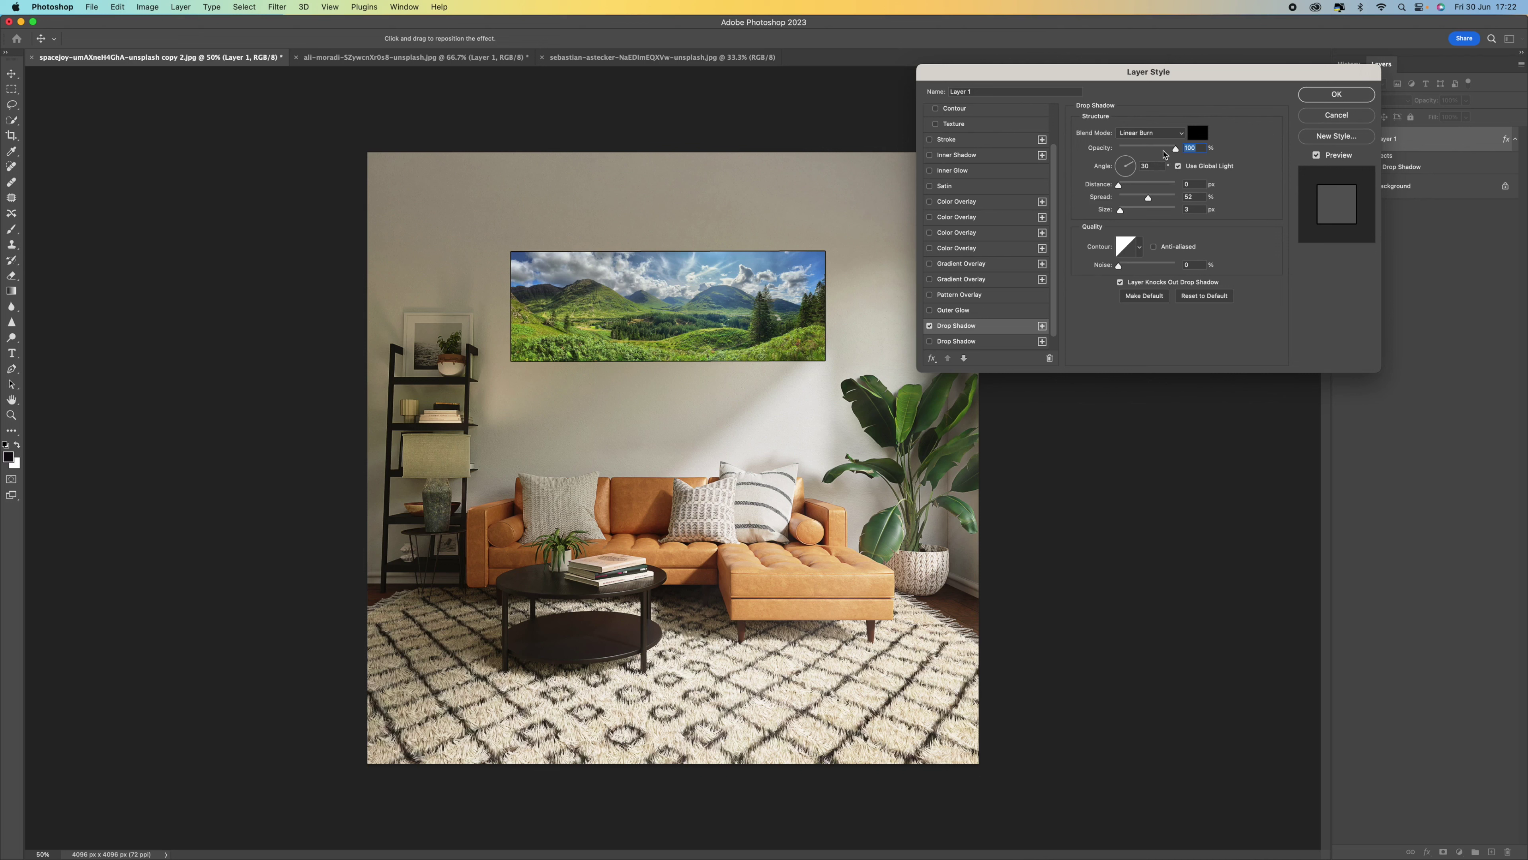
Try a -121° angle and 65 px distance on the drop shadow, and return it to 31° and 0 px
click(1229, 151)
drag(1175, 148, 1230, 155)
drag(1132, 166, 1114, 181)
drag(1119, 189, 1153, 188)
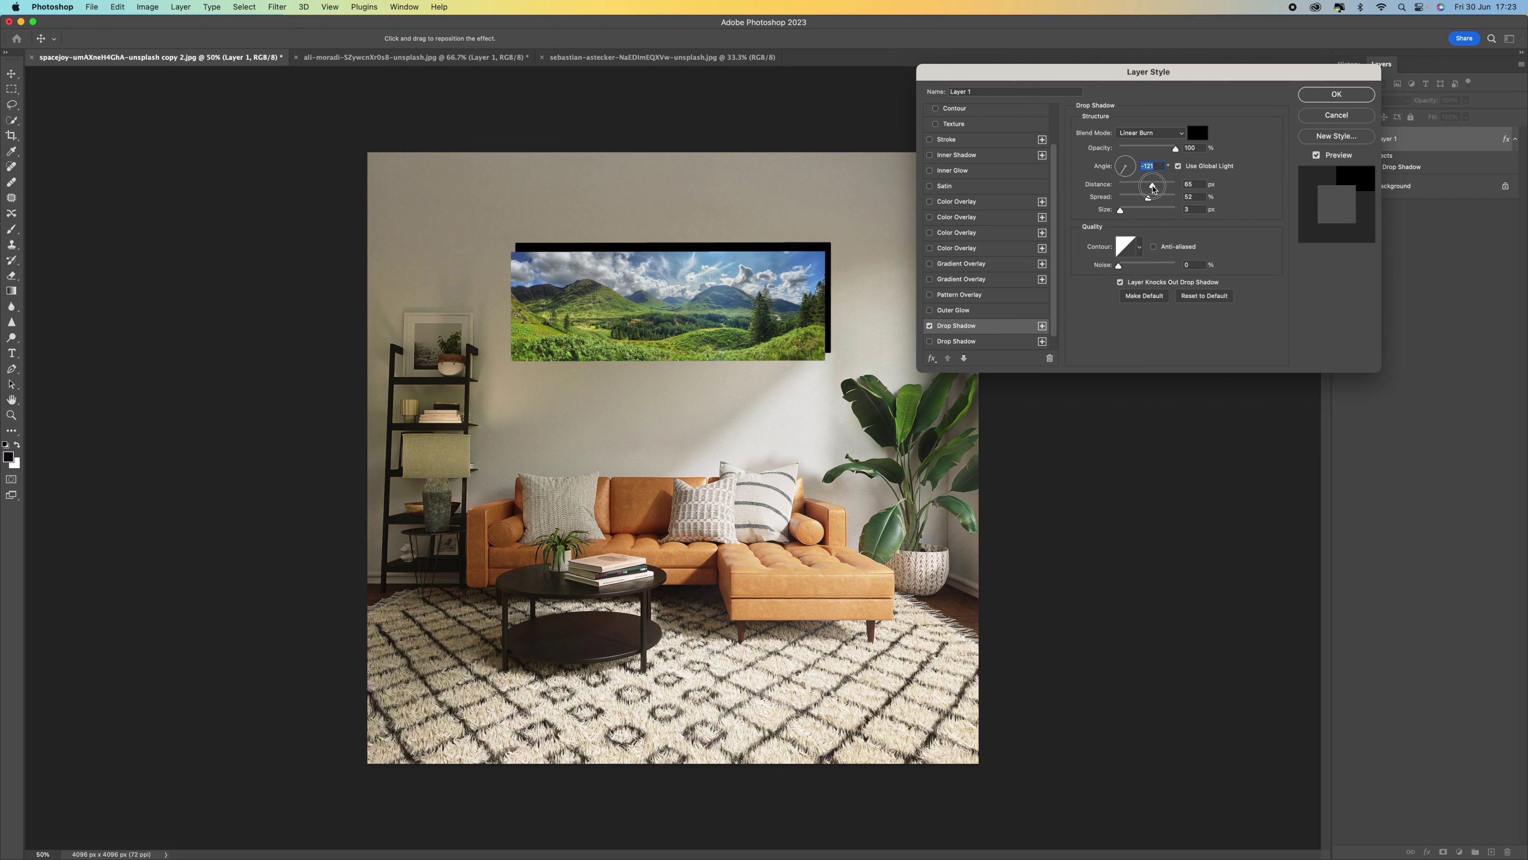
drag(1153, 189, 1148, 156)
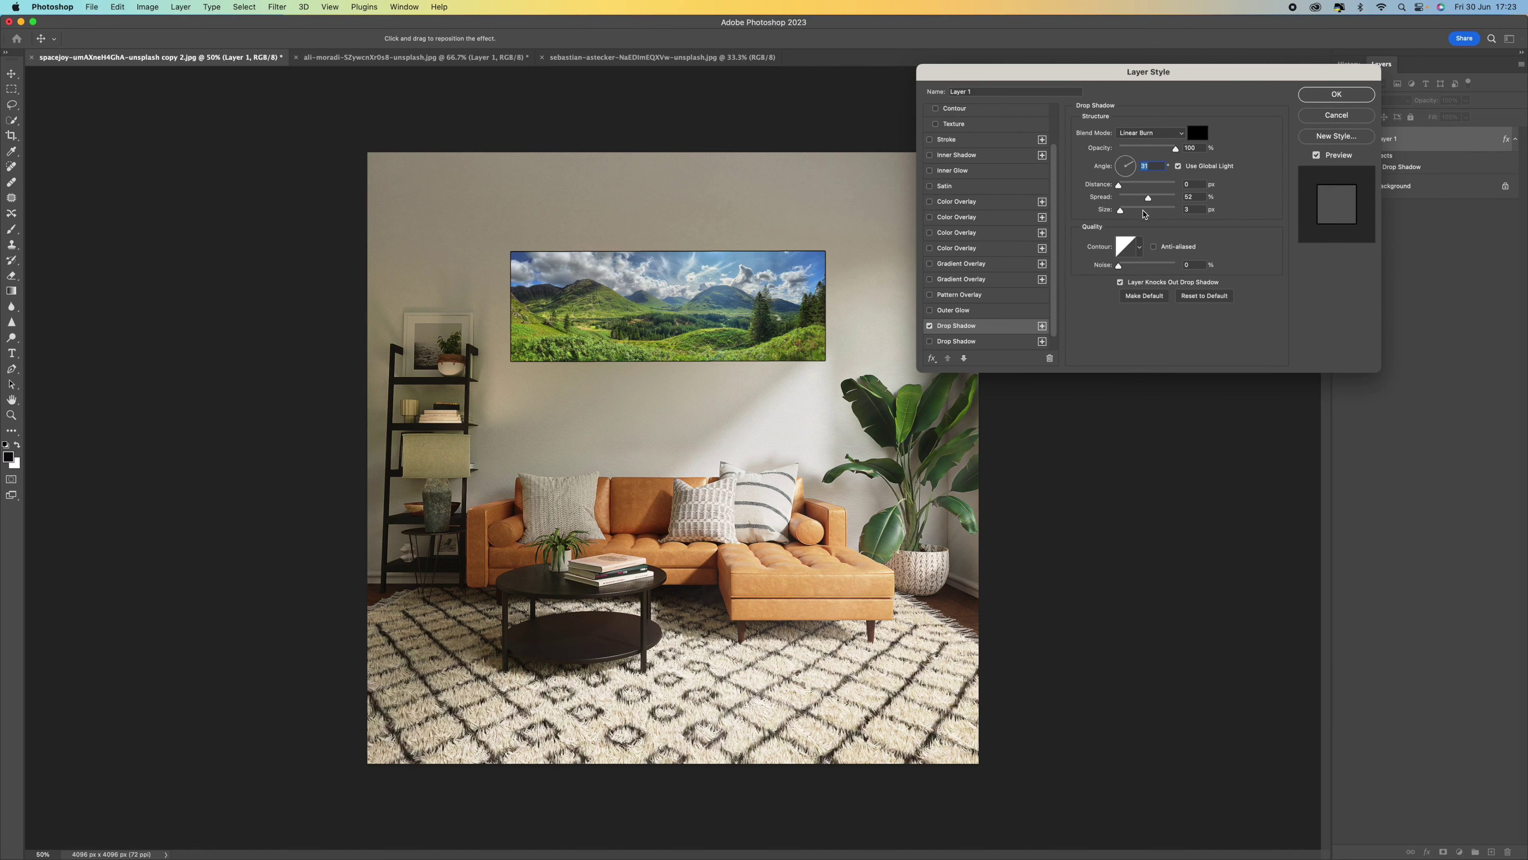
Set the first drop shadow's spread to 100% and size to 2 px, and look over the contour presets
drag(1121, 211, 1183, 203)
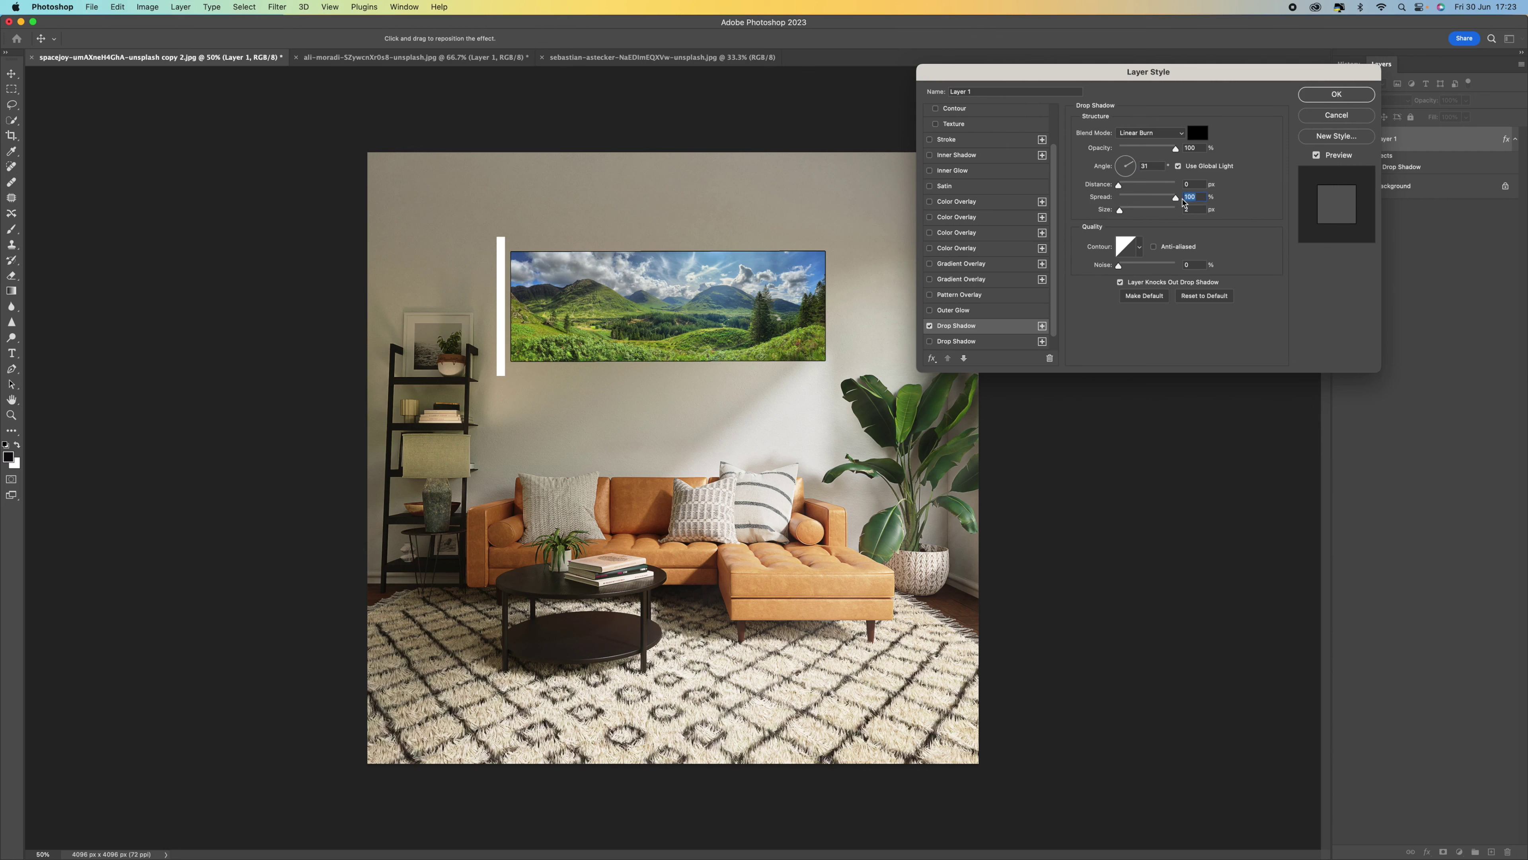
click(1142, 250)
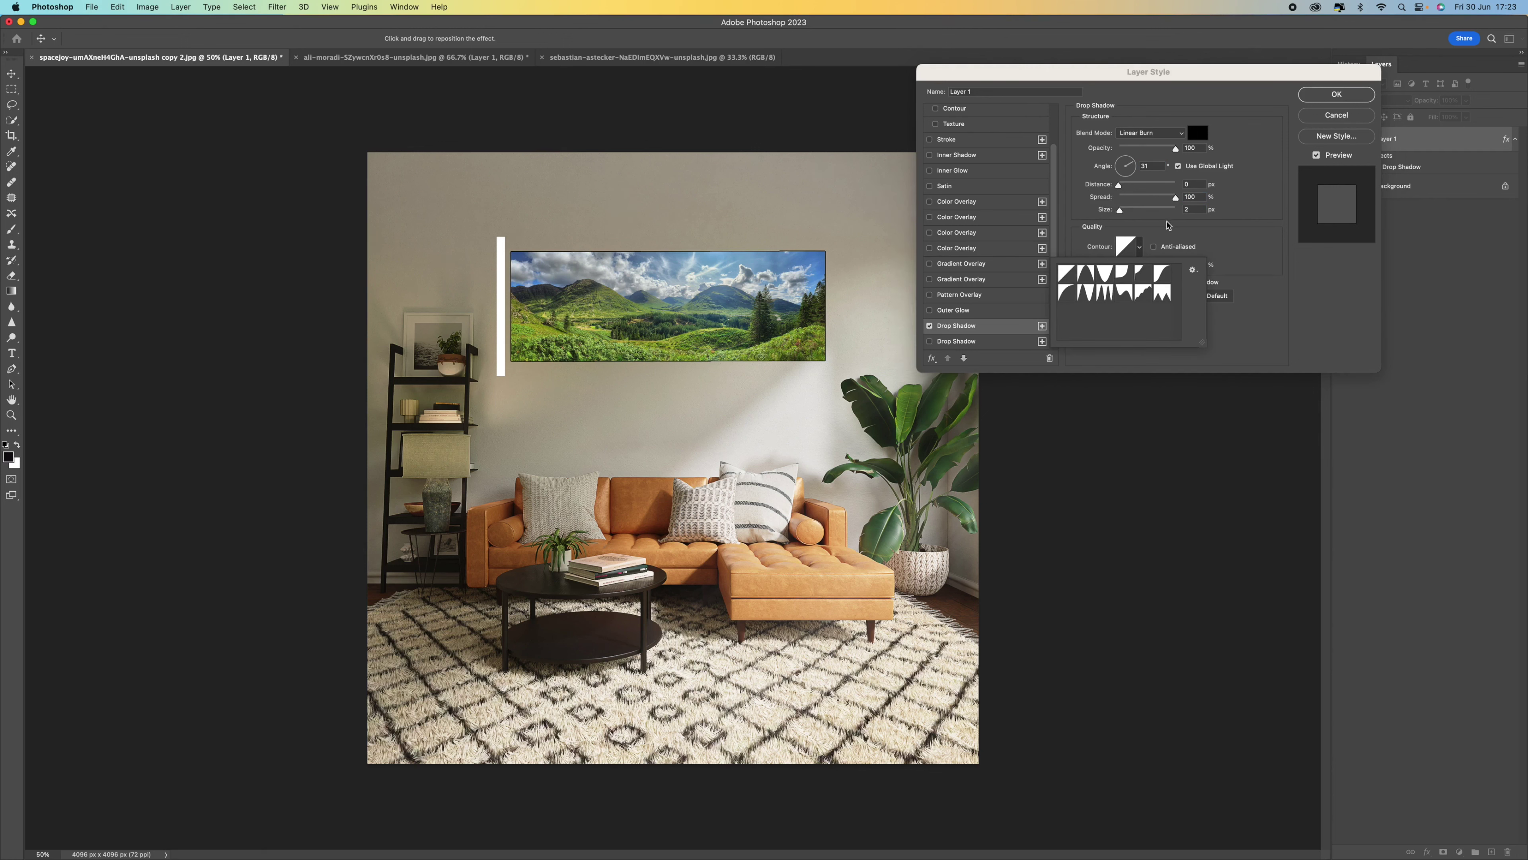
click(1159, 233)
click(1142, 250)
click(1142, 252)
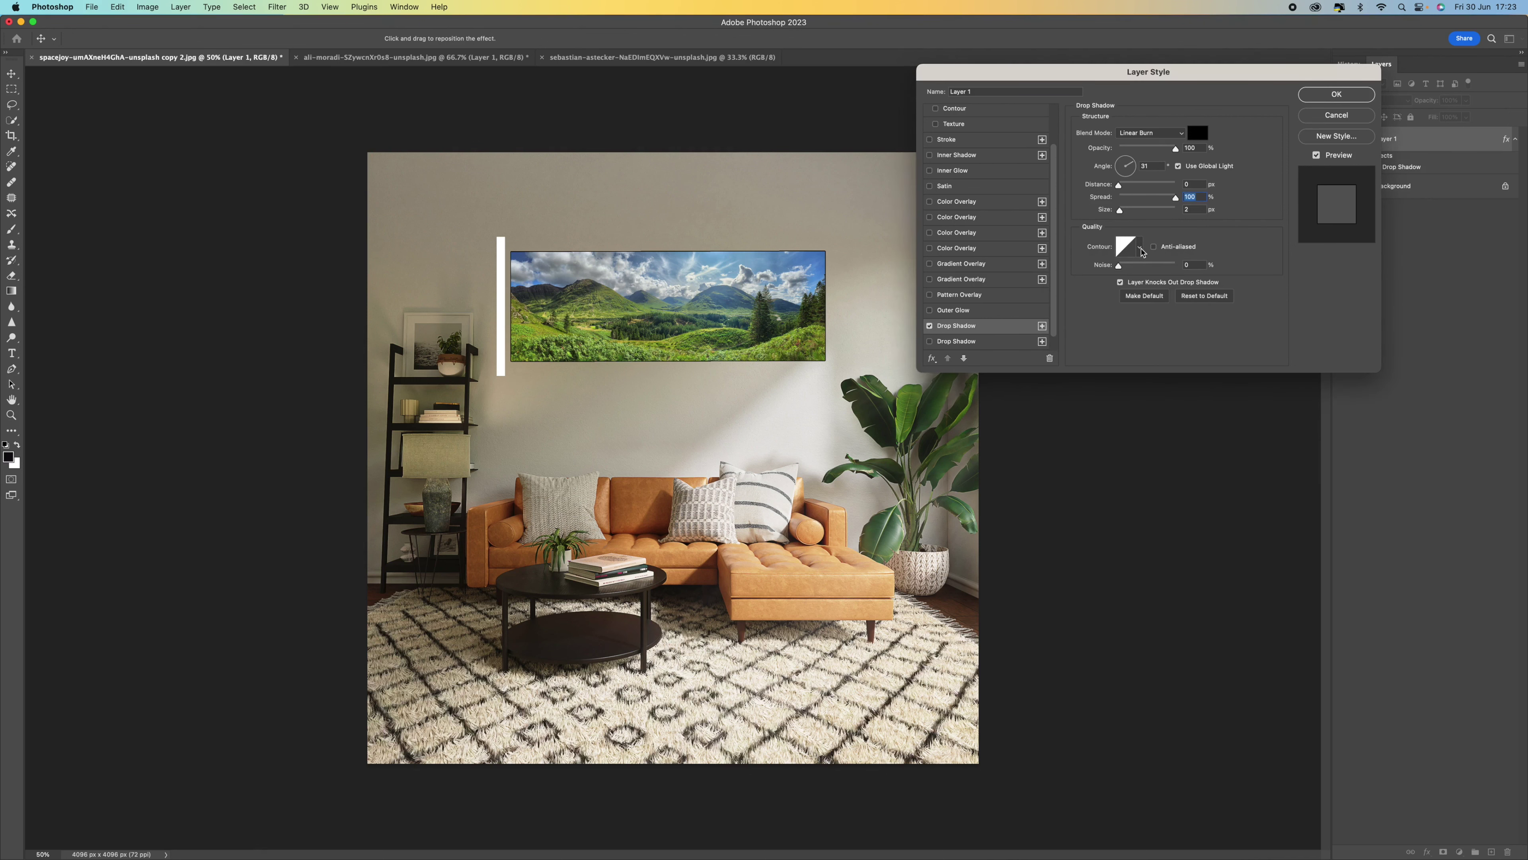
Enable the second Drop Shadow effect on Layer 1 and accept the layer style
drag(1288, 79, 1232, 71)
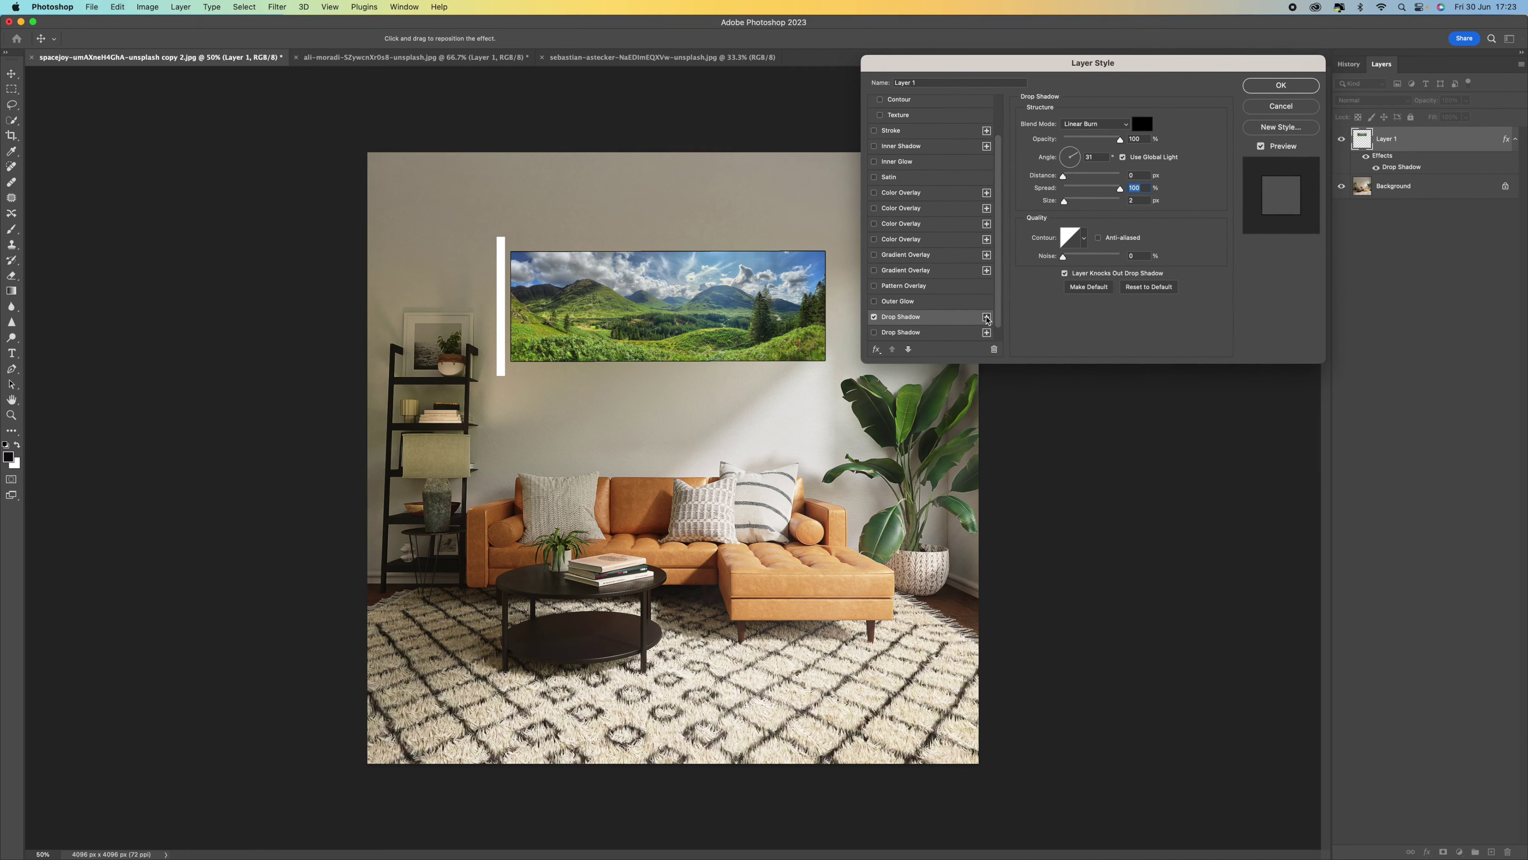
click(988, 333)
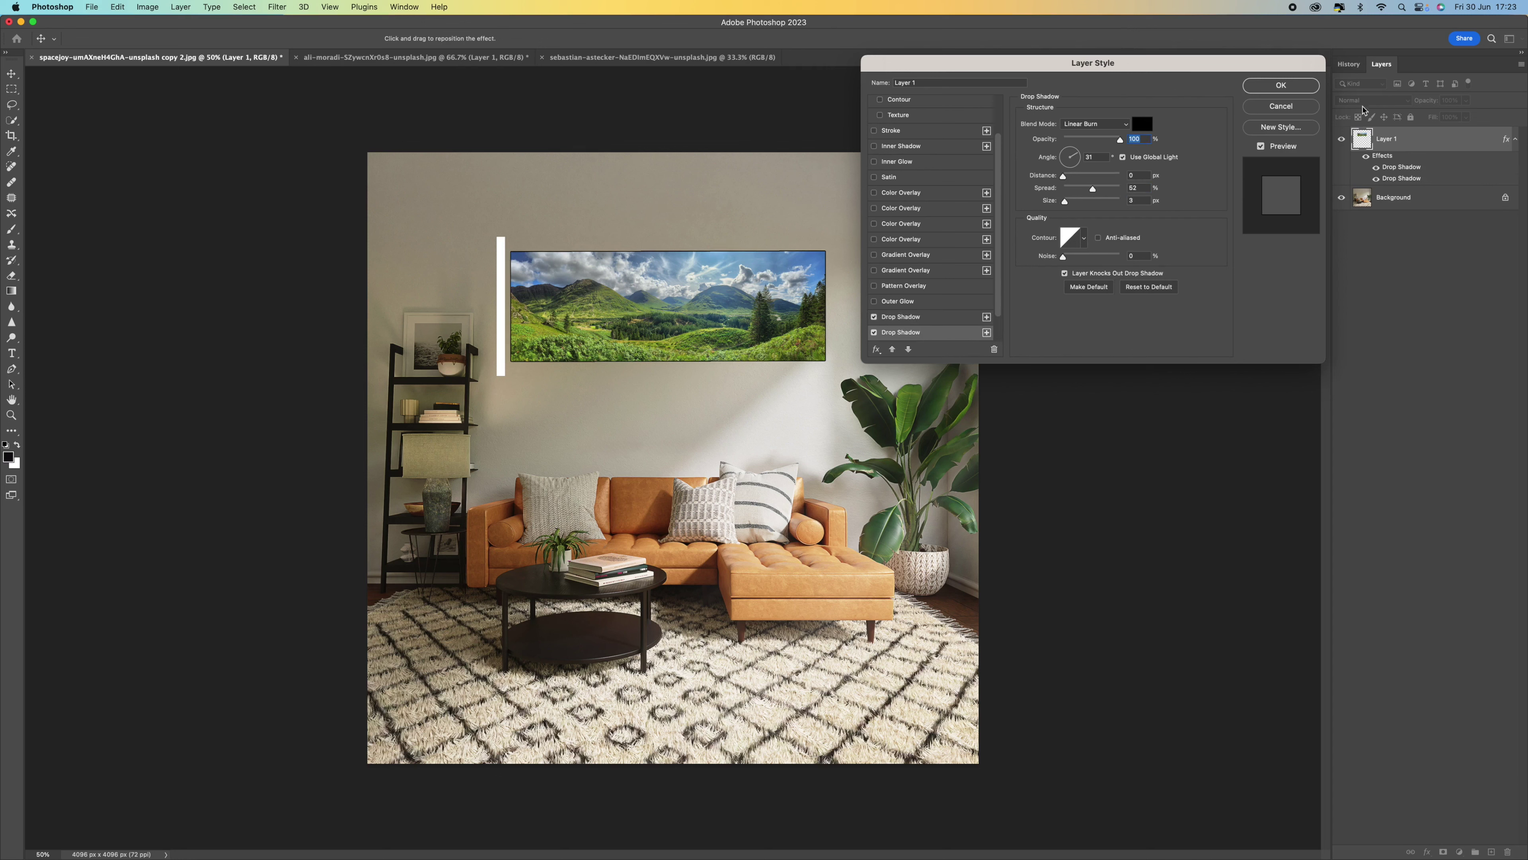
click(1274, 85)
Hide both drop shadows on Layer 1 and toggle the first one to compare its effect on the picture's edge
click(1376, 178)
click(1376, 167)
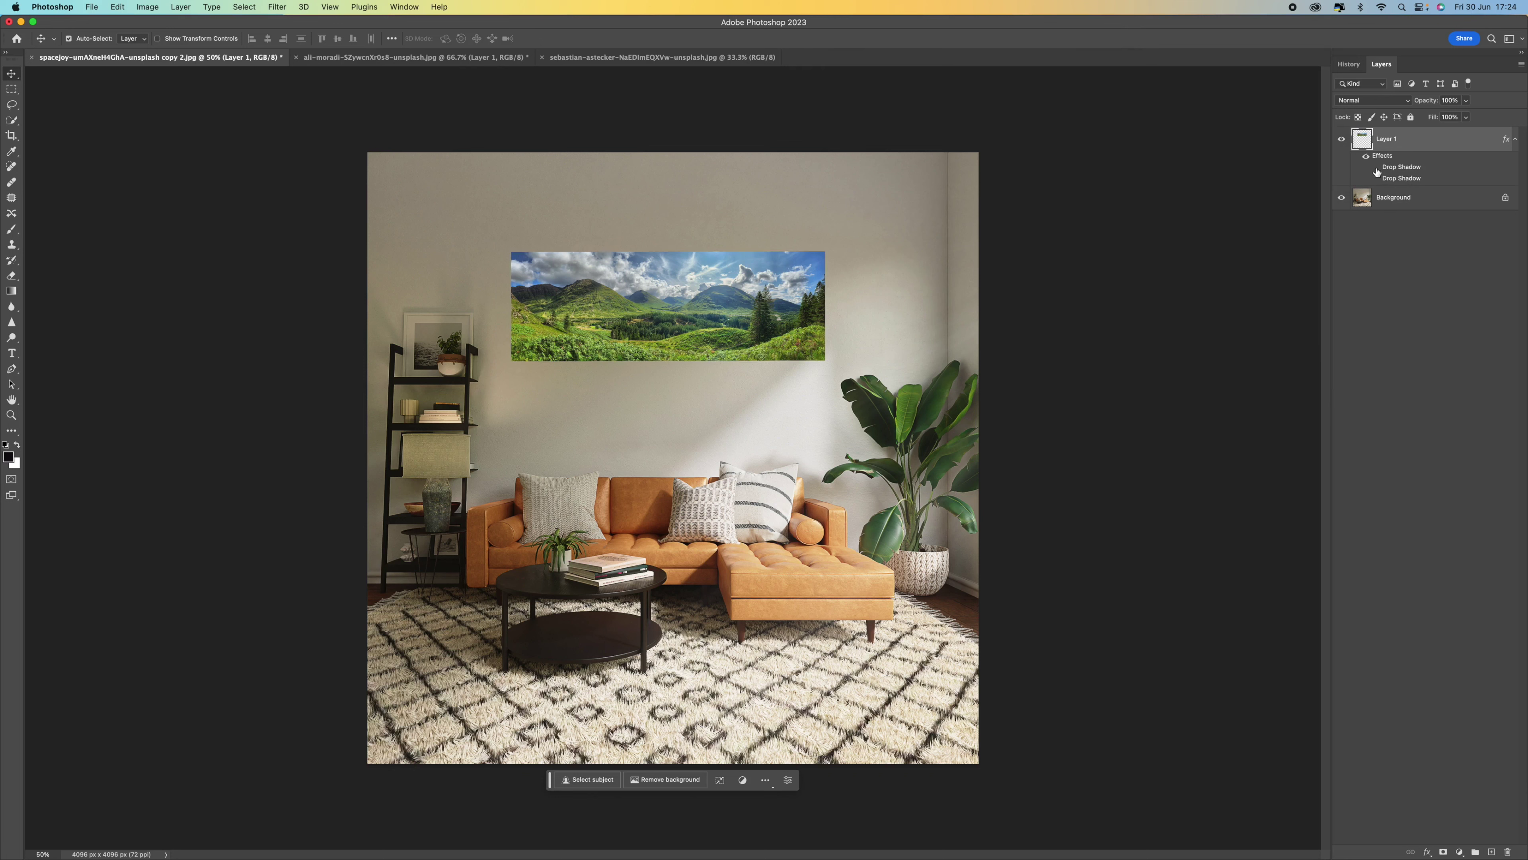
click(1377, 168)
click(1377, 168)
click(1376, 168)
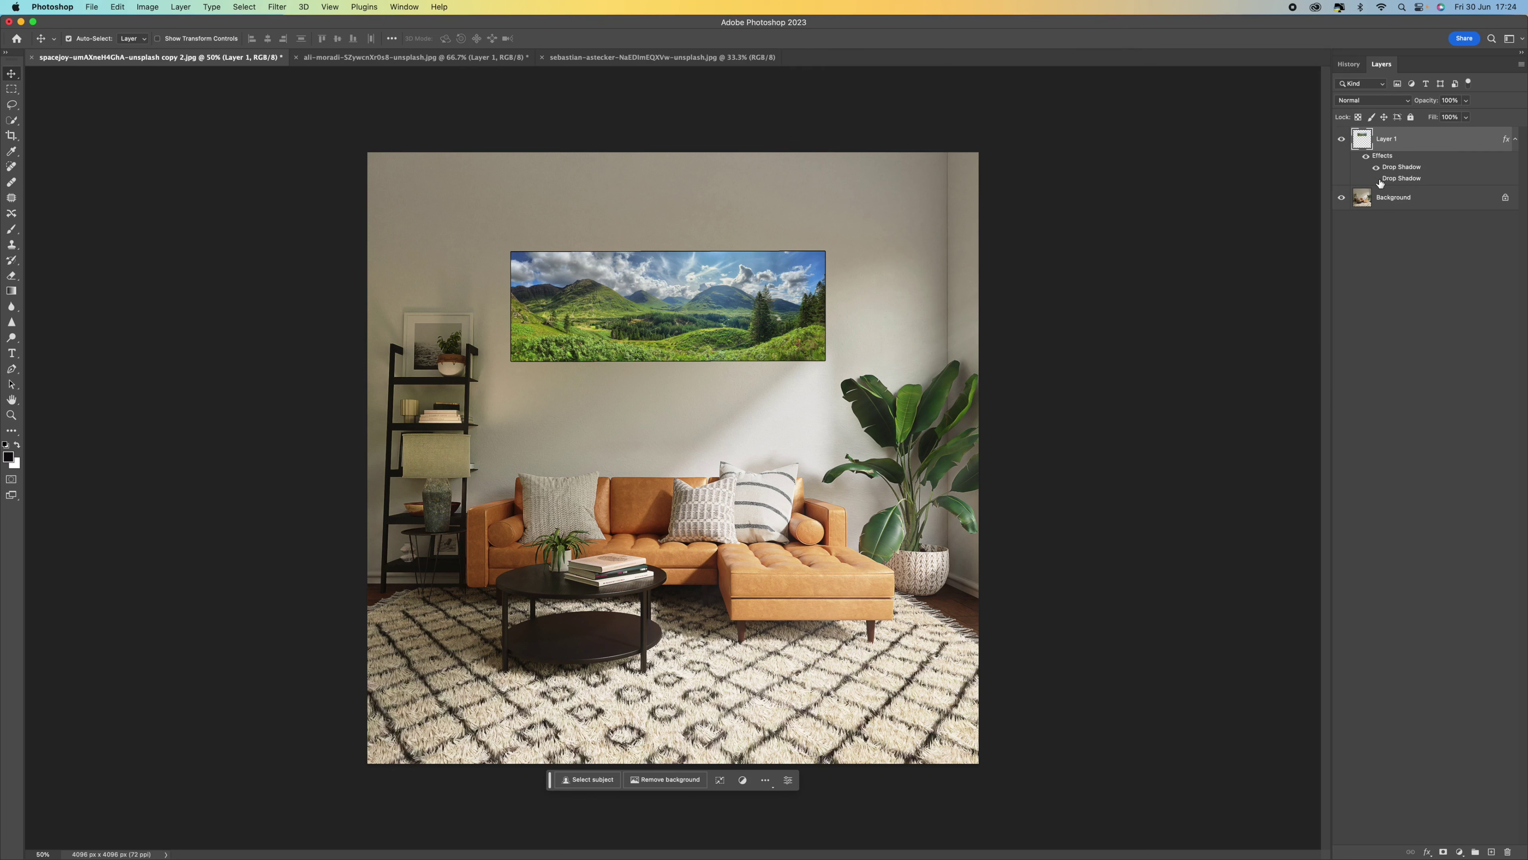
Set Layer 1's second drop shadow to 27 px size, 69% spread and 19% opacity, and offset it from the picture
double_click(1403, 178)
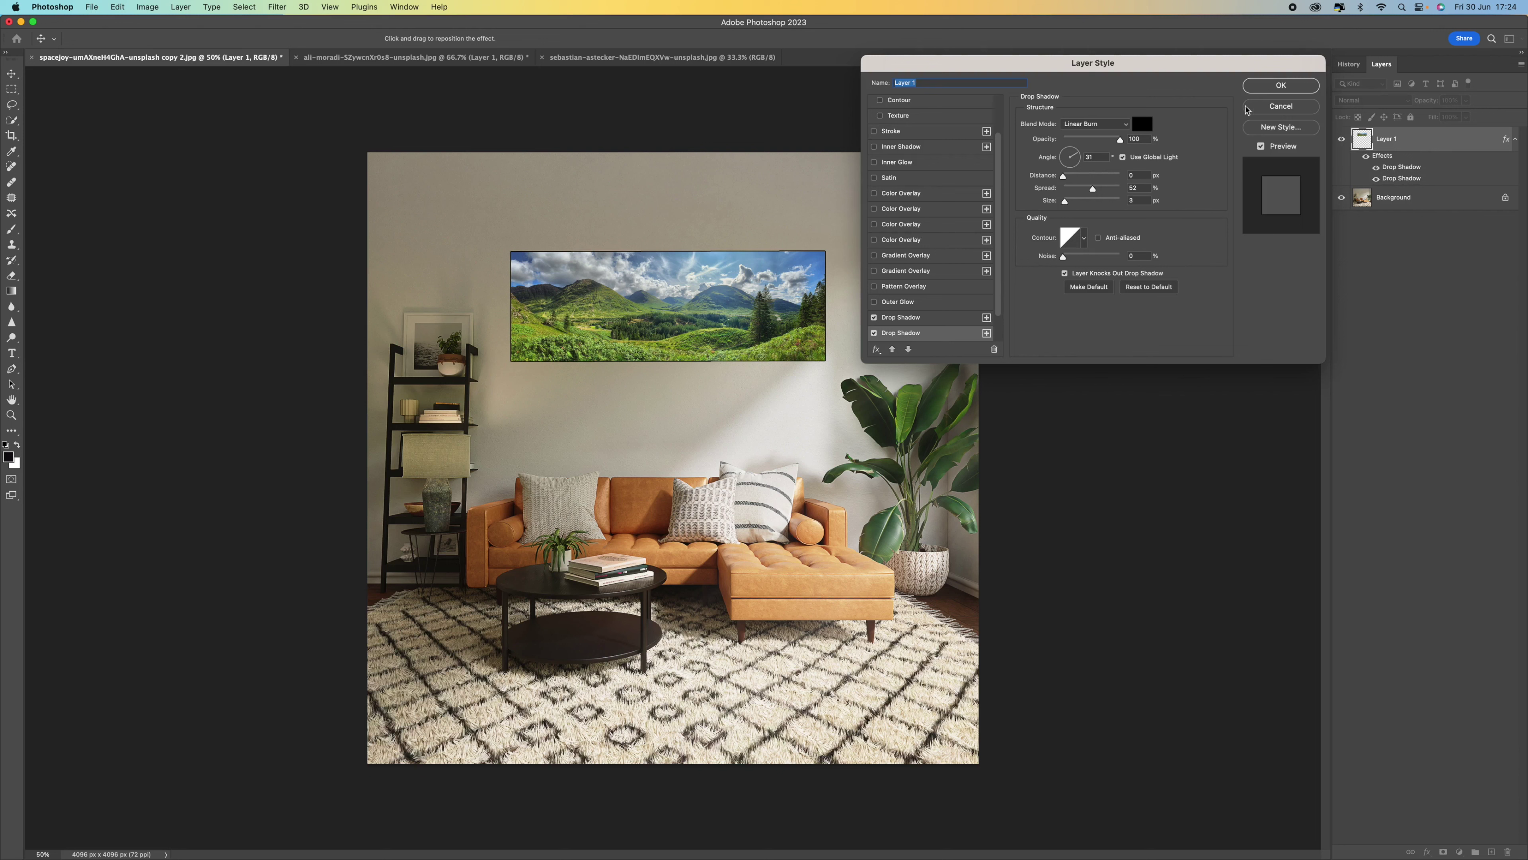
click(1064, 202)
mouse_move(1064, 202)
mouse_down()
mouse_move(1103, 203)
mouse_move(1066, 203)
mouse_move(1067, 176)
mouse_move(1089, 179)
mouse_move(1068, 179)
mouse_up()
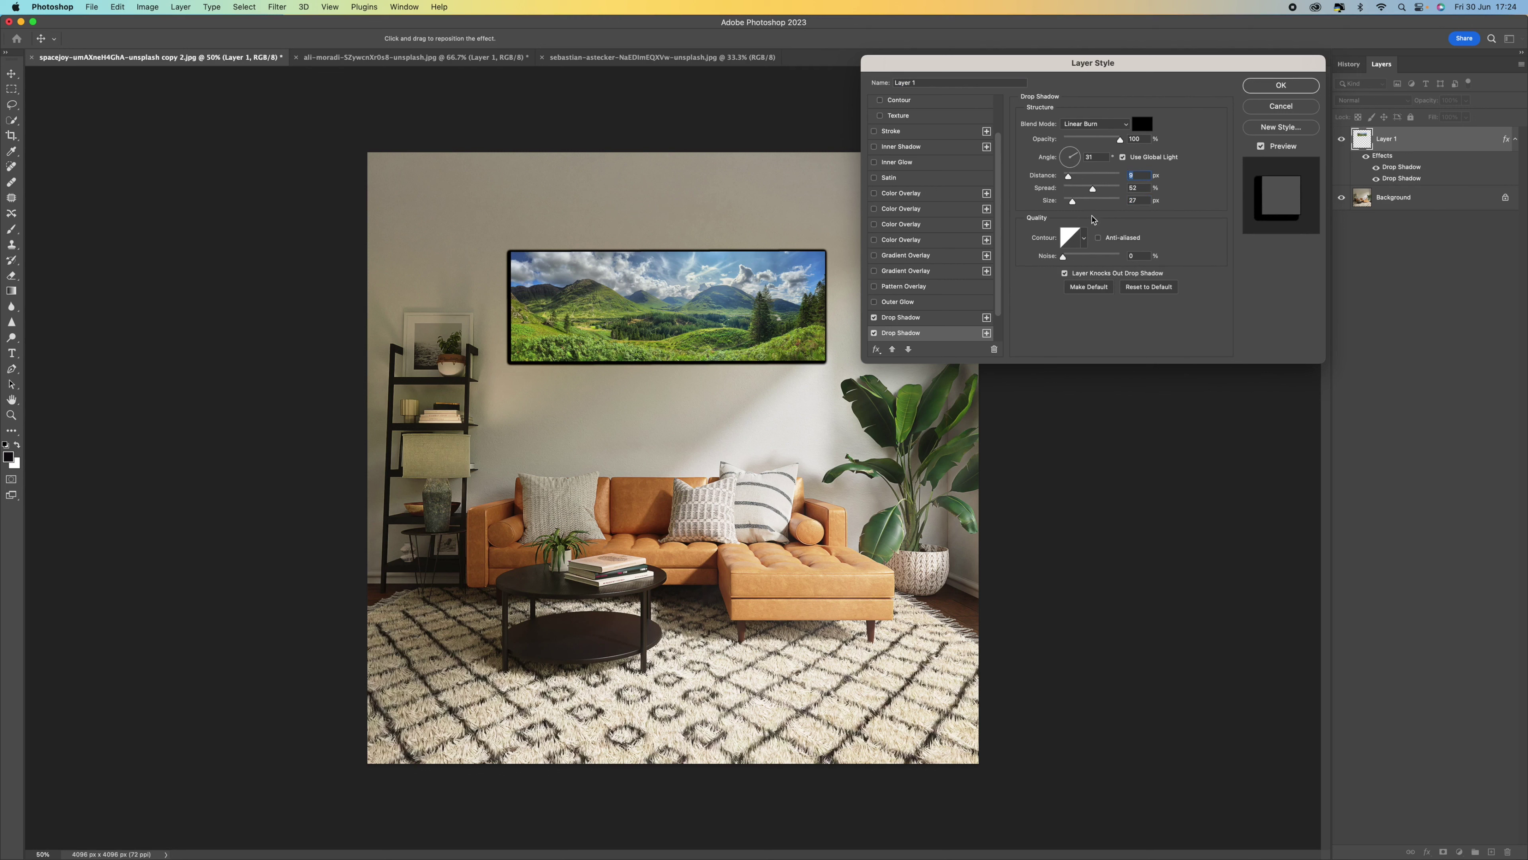
mouse_move(1096, 190)
mouse_down()
mouse_move(1077, 141)
mouse_move(1088, 176)
mouse_up()
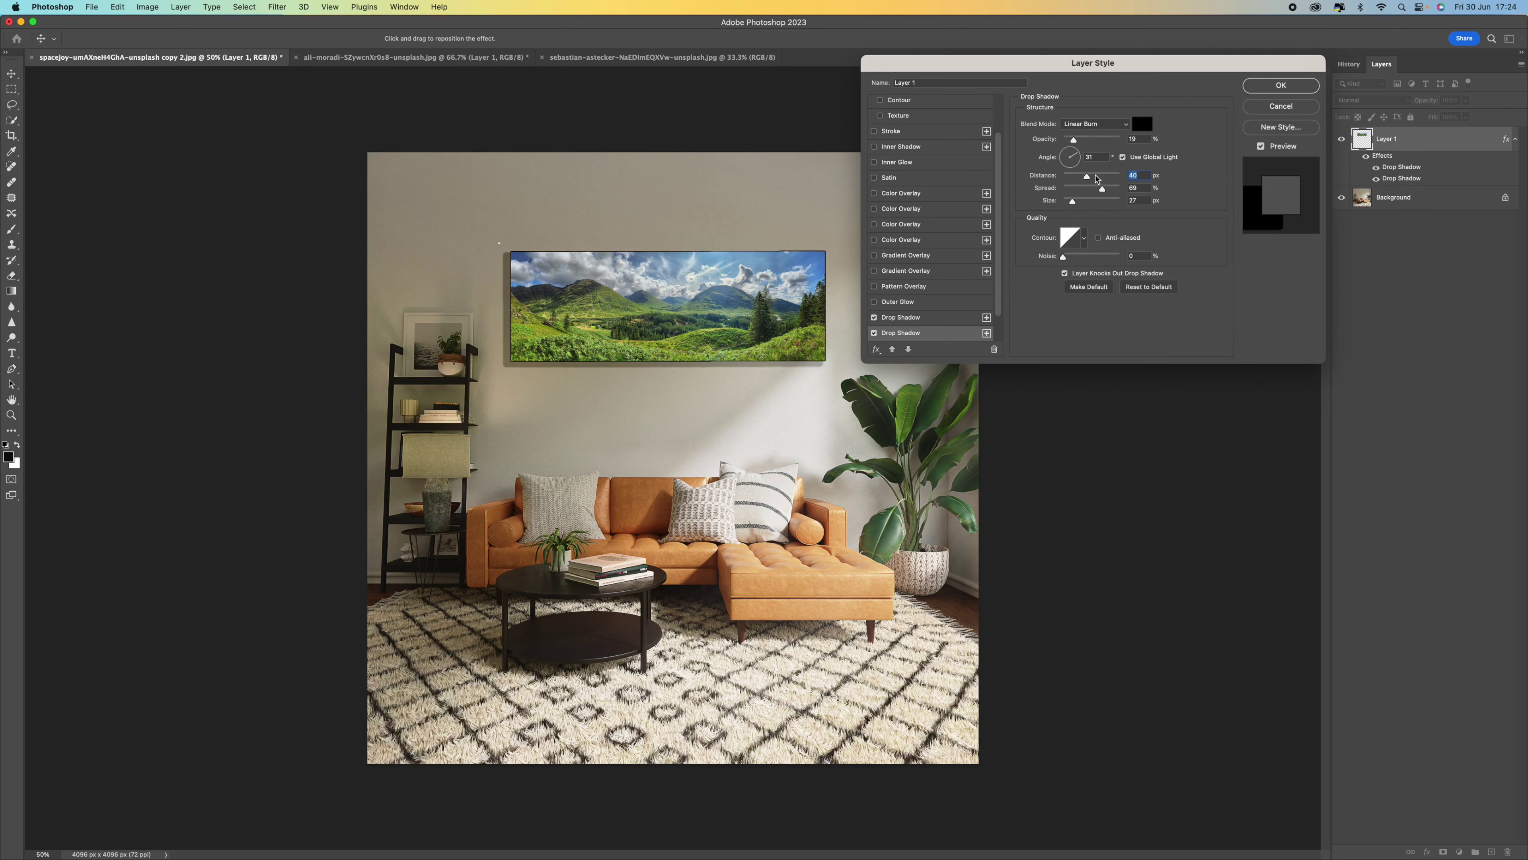
Set the second drop shadow's distance to 23 px and opacity to 10%, and accept the layer style
click(1098, 178)
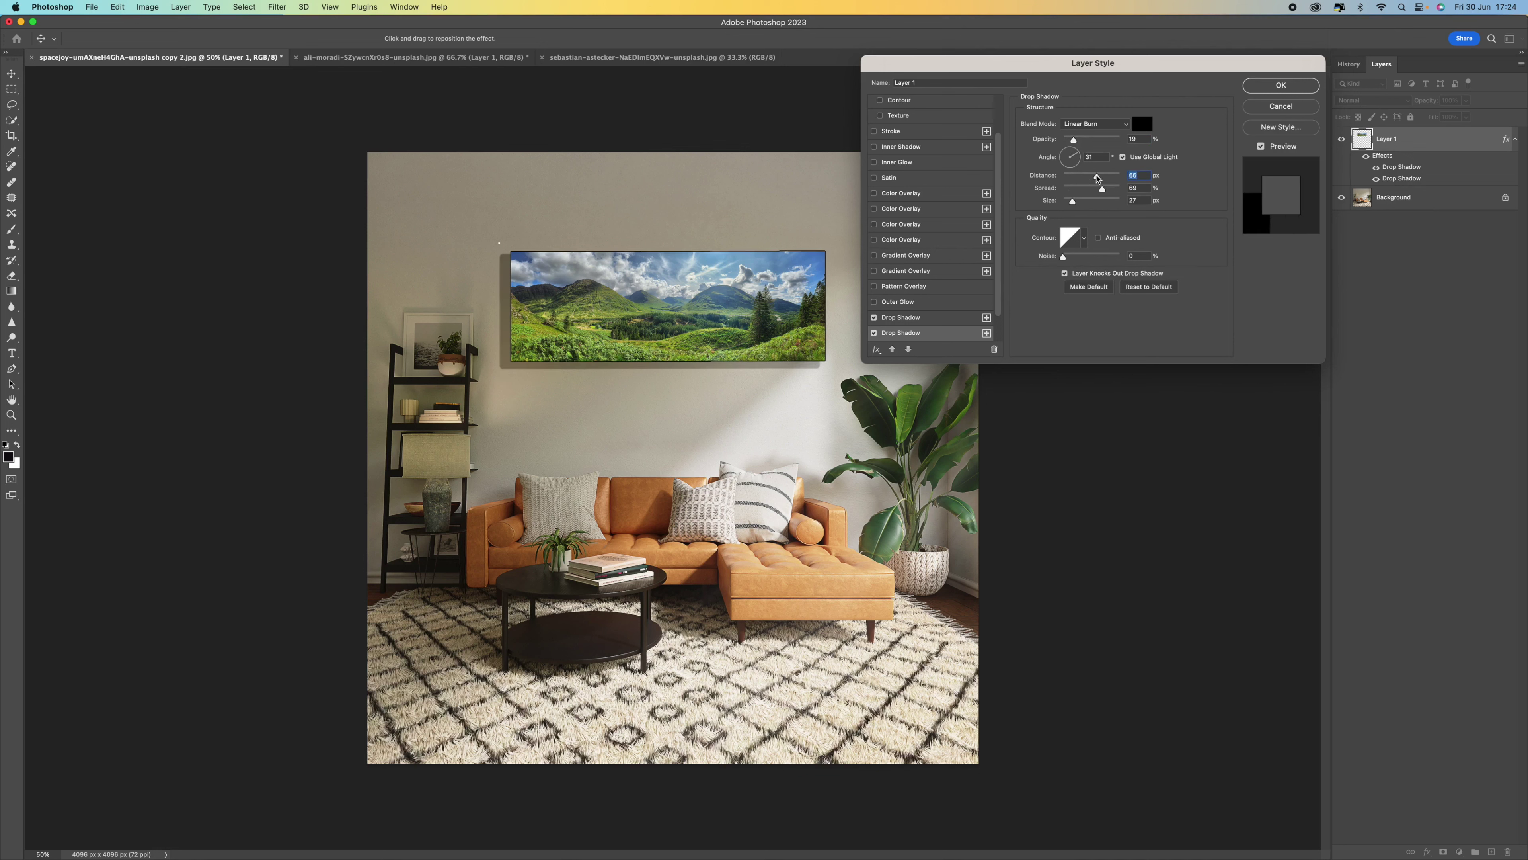
click(1094, 178)
mouse_move(1094, 178)
mouse_down()
mouse_move(1120, 178)
mouse_move(1077, 179)
mouse_up()
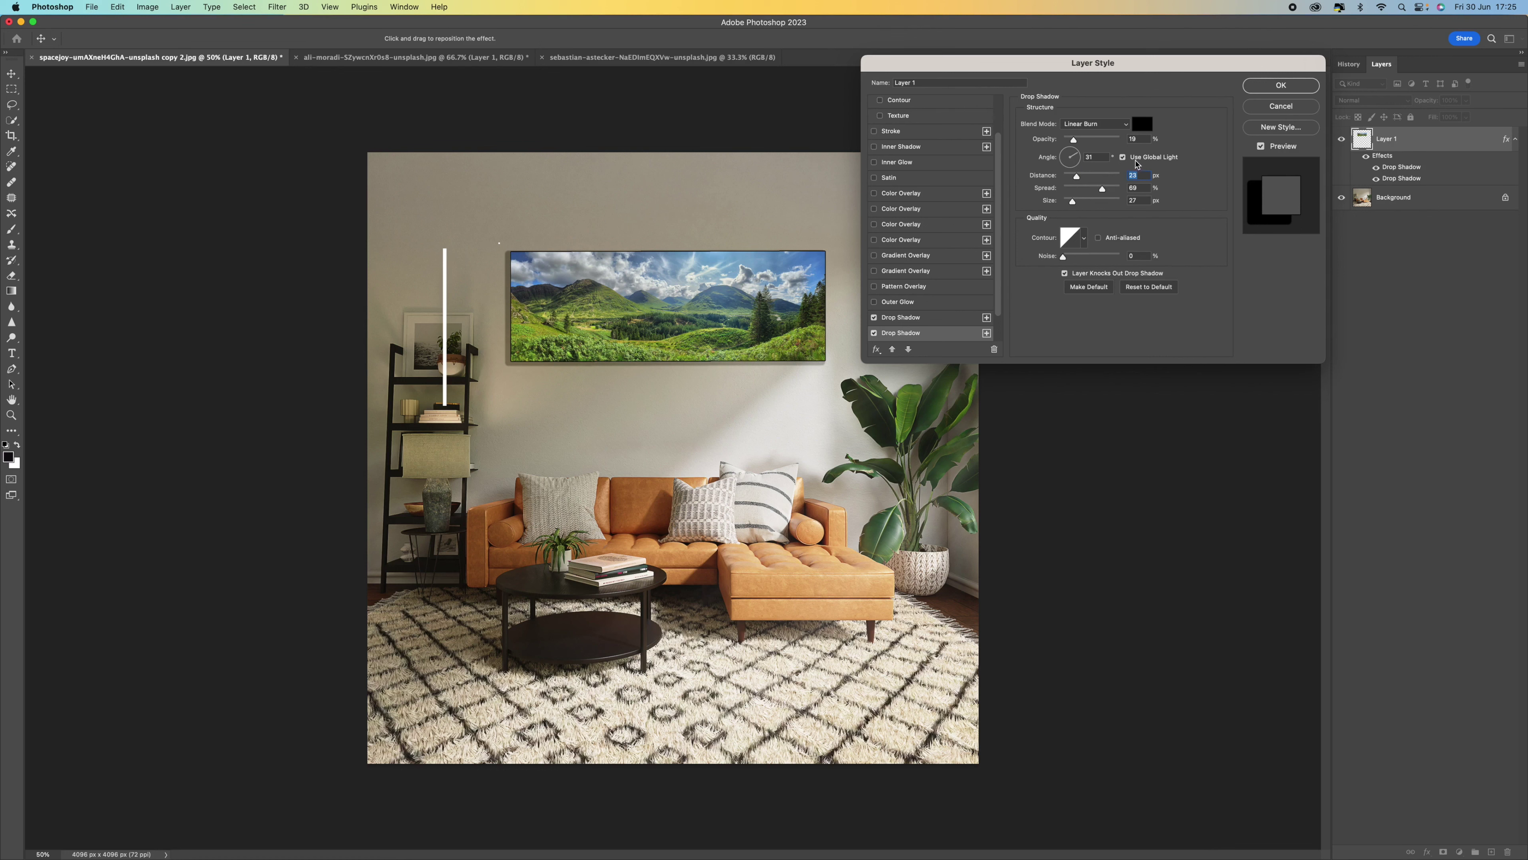
mouse_move(1074, 143)
mouse_down()
mouse_move(1101, 141)
mouse_move(1067, 144)
mouse_up()
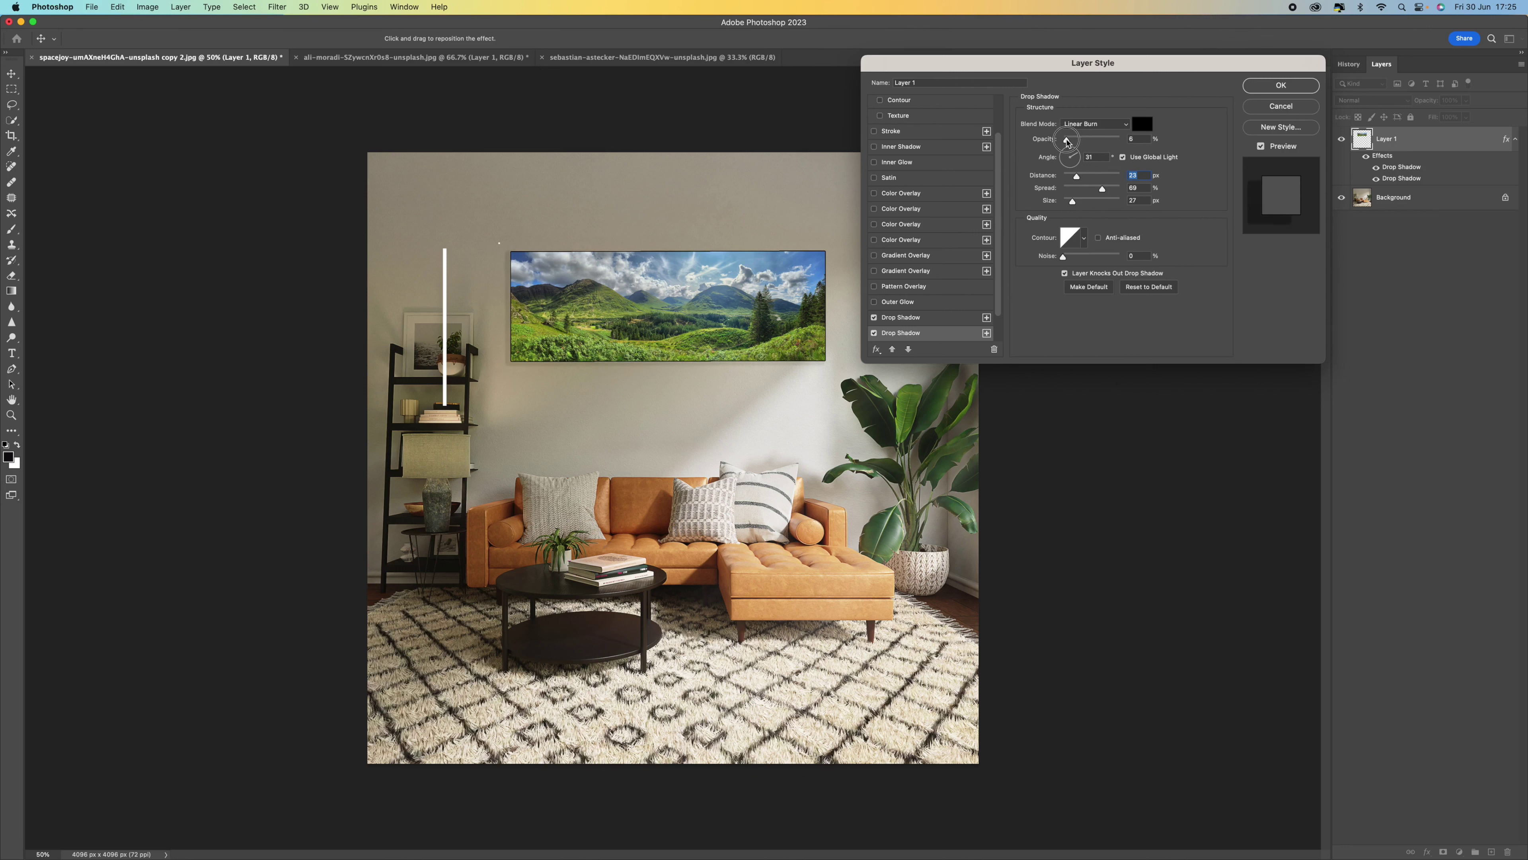
drag(1067, 142, 1068, 143)
drag(1069, 142, 1070, 142)
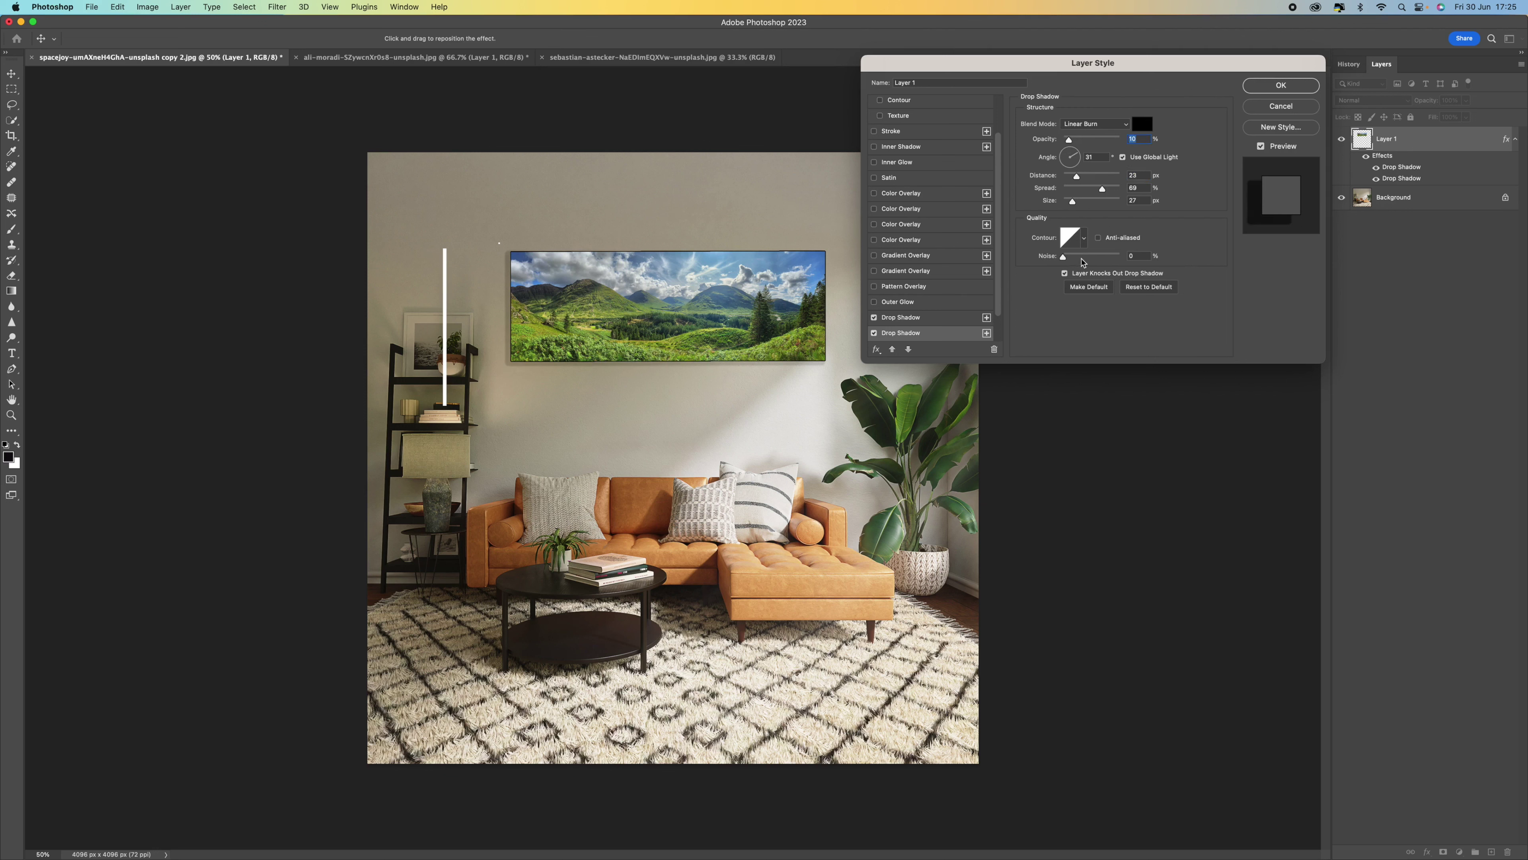
mouse_move(1081, 258)
mouse_down()
mouse_move(1096, 260)
mouse_move(1081, 259)
mouse_up()
click(1271, 89)
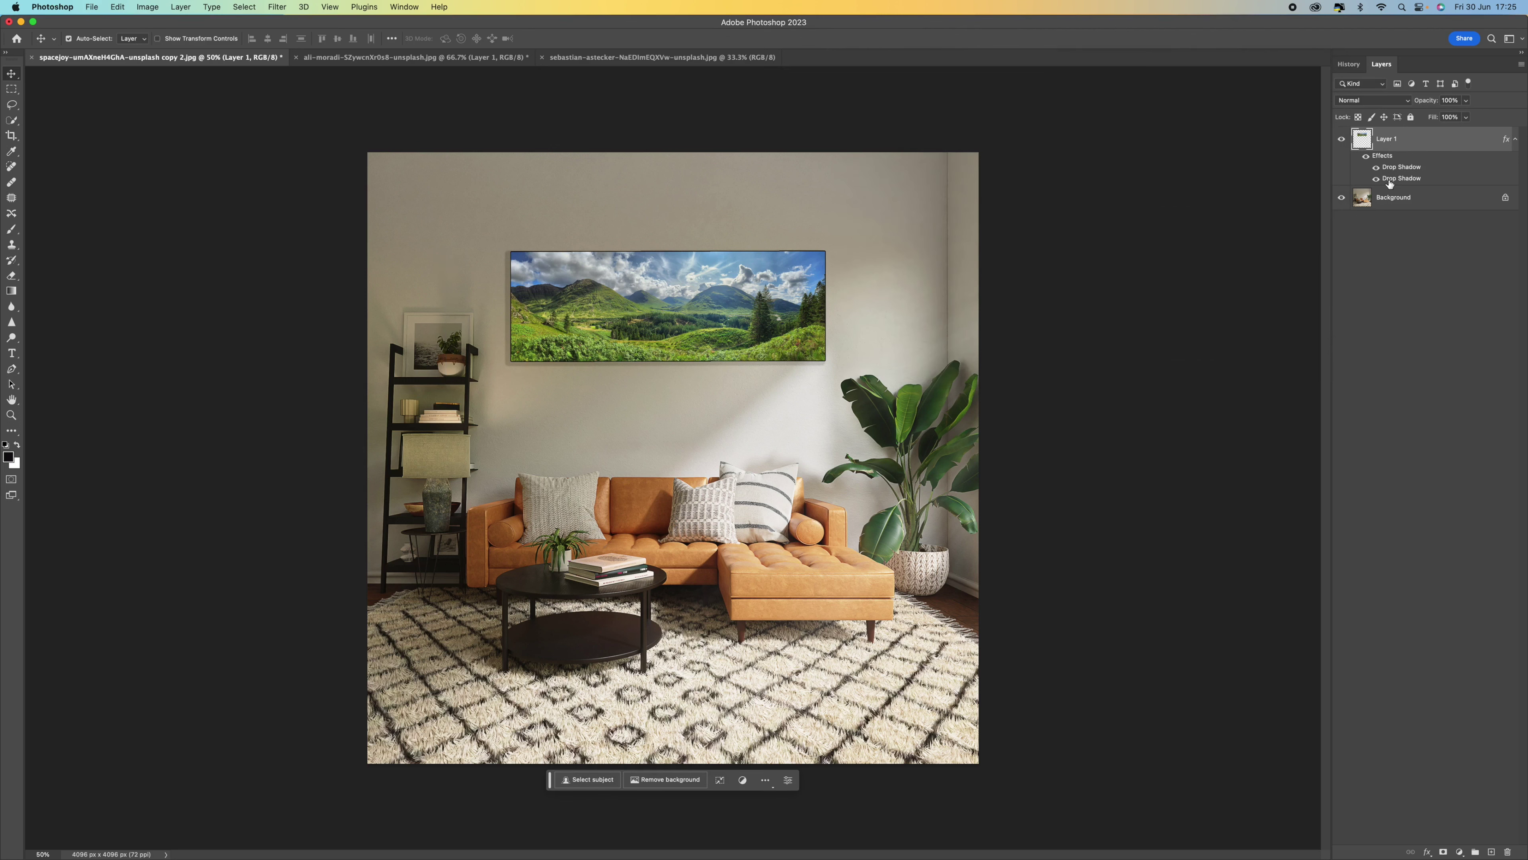
Hide and show Layer 1's two drop shadows to compare their effects on the picture, leaving both visible
click(1376, 179)
click(1376, 180)
click(1377, 179)
click(1376, 180)
click(1376, 170)
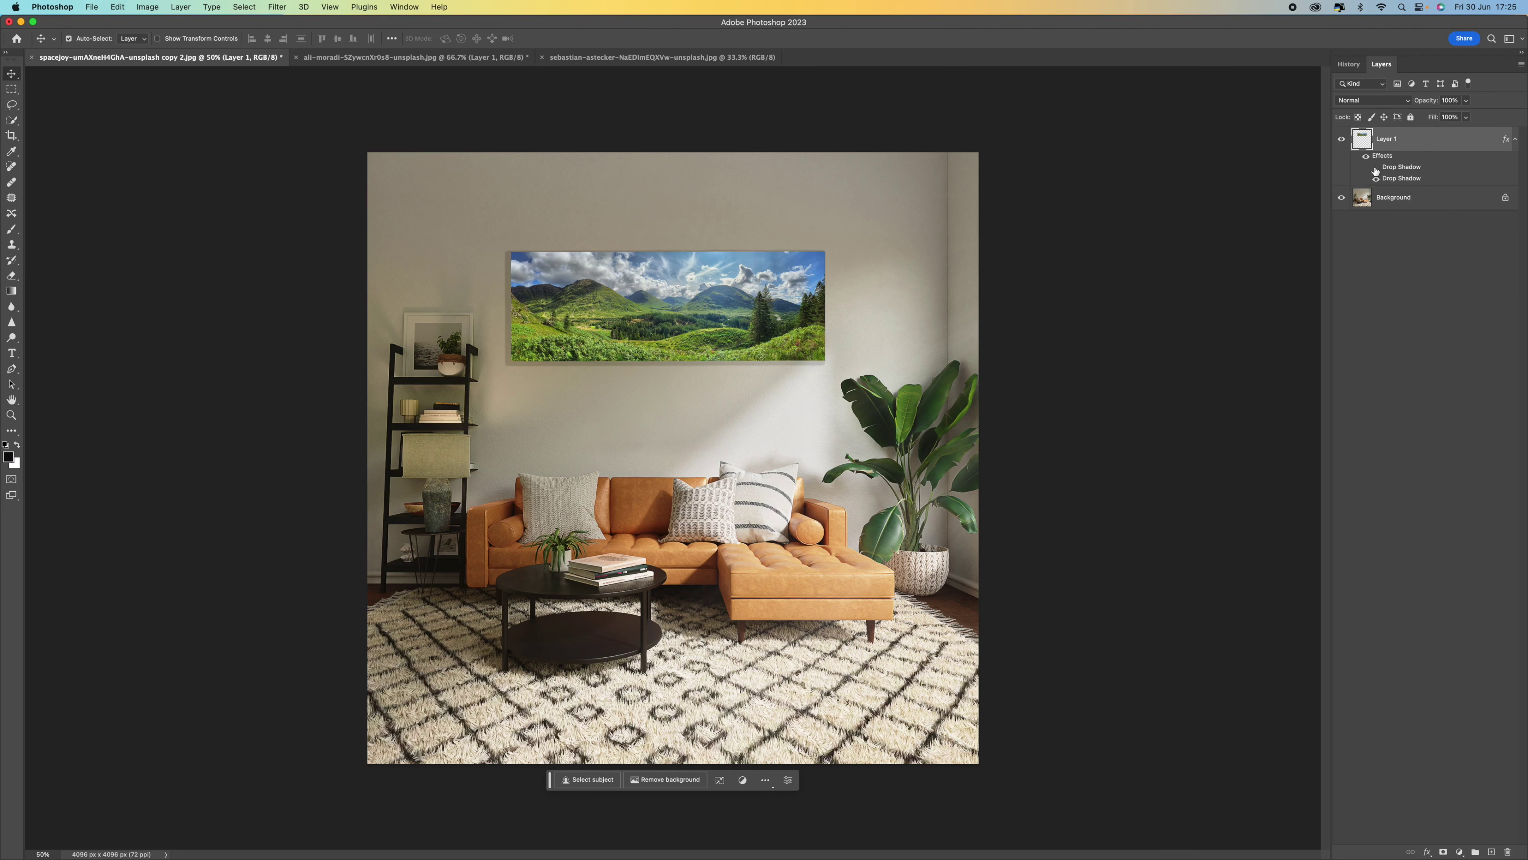
click(1376, 180)
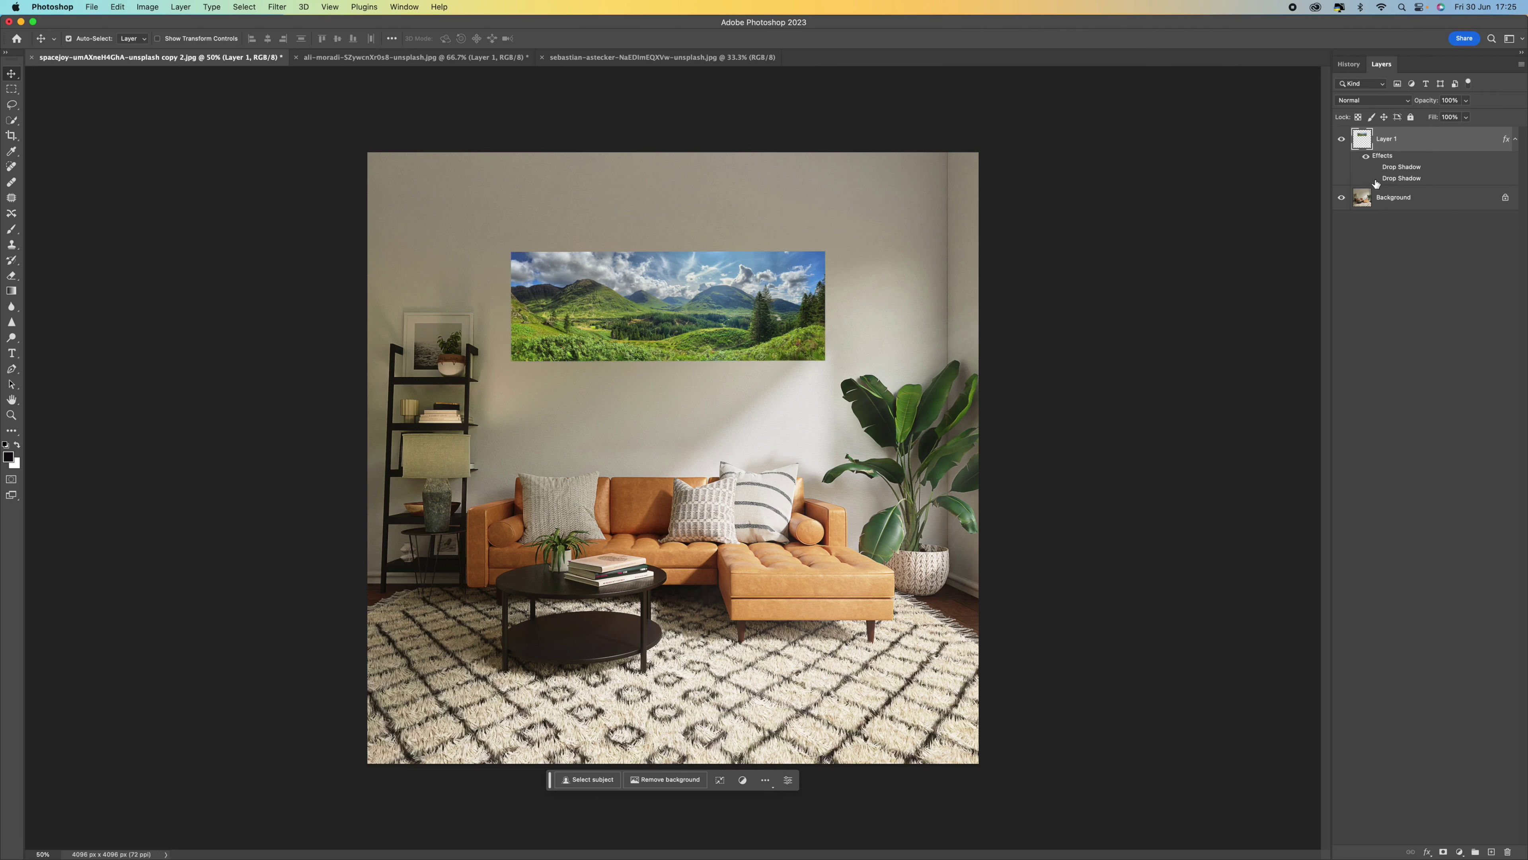
click(1376, 168)
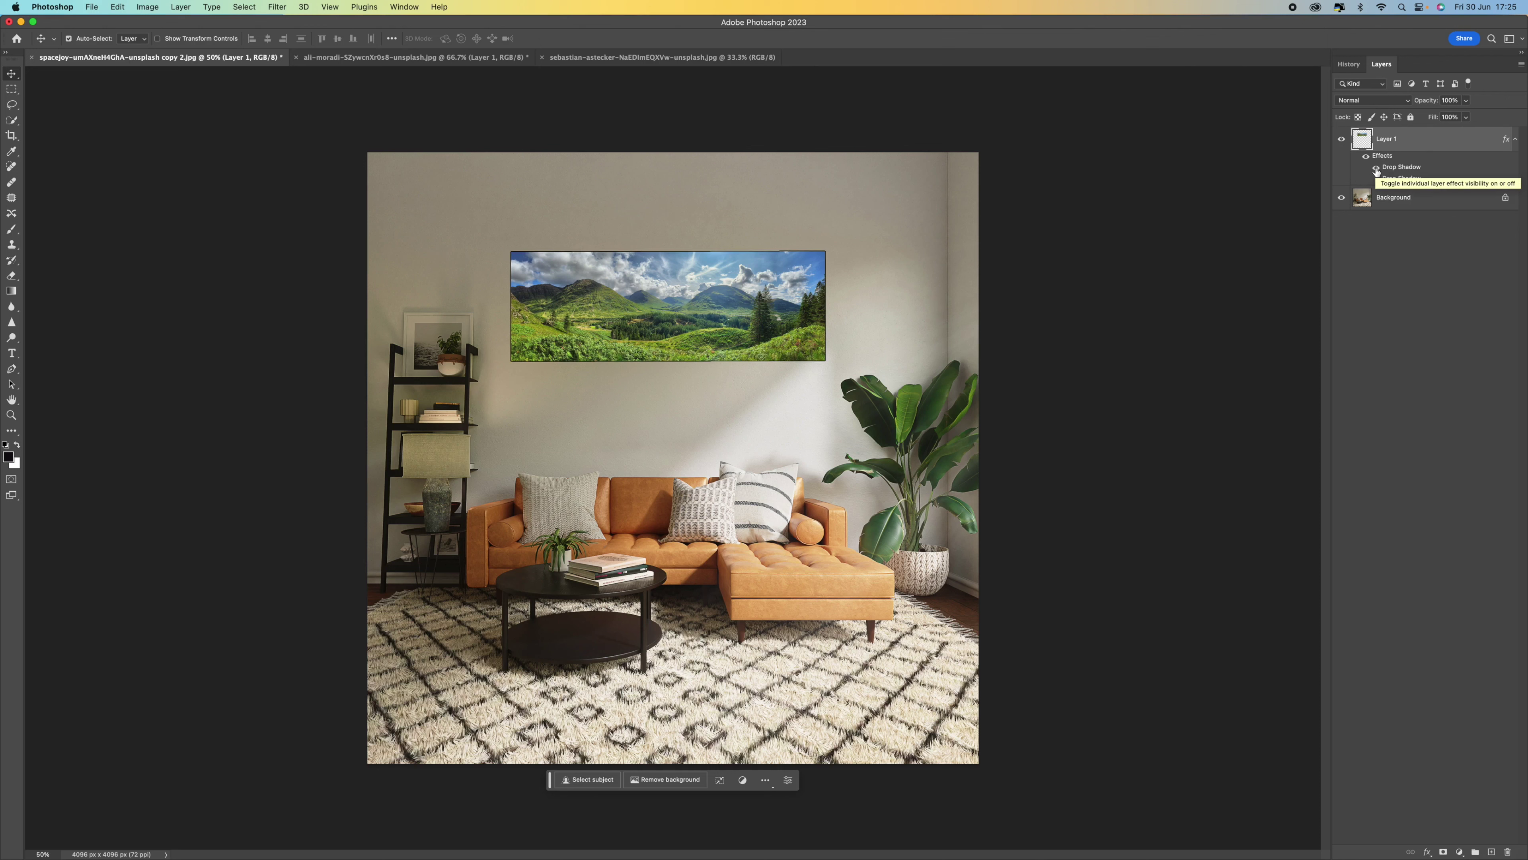
click(1375, 180)
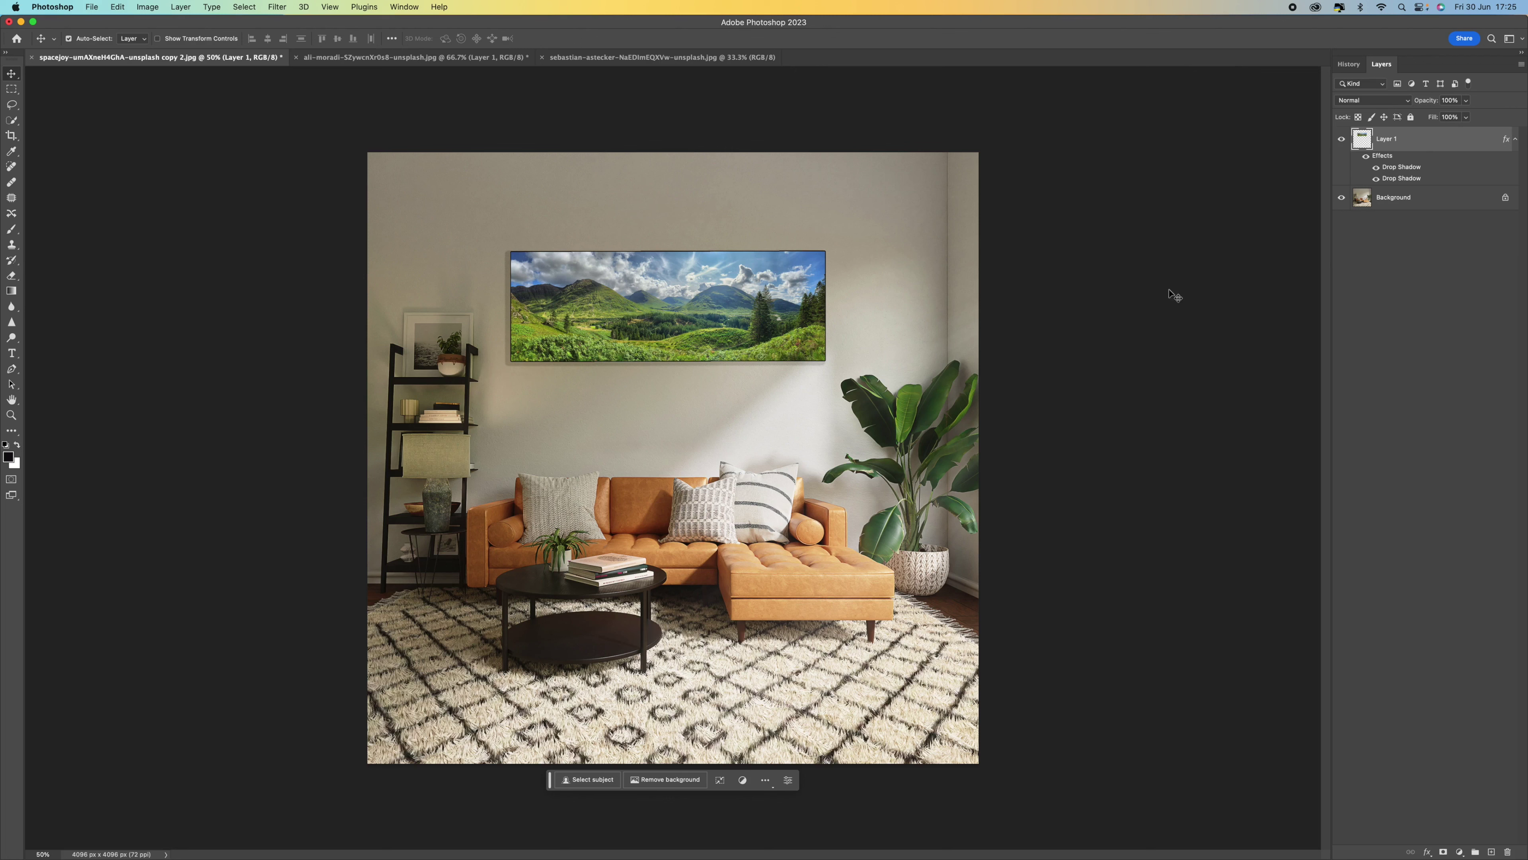
View the dark living-room document with the framed landscape, and return to the orange-sofa room
click(361, 58)
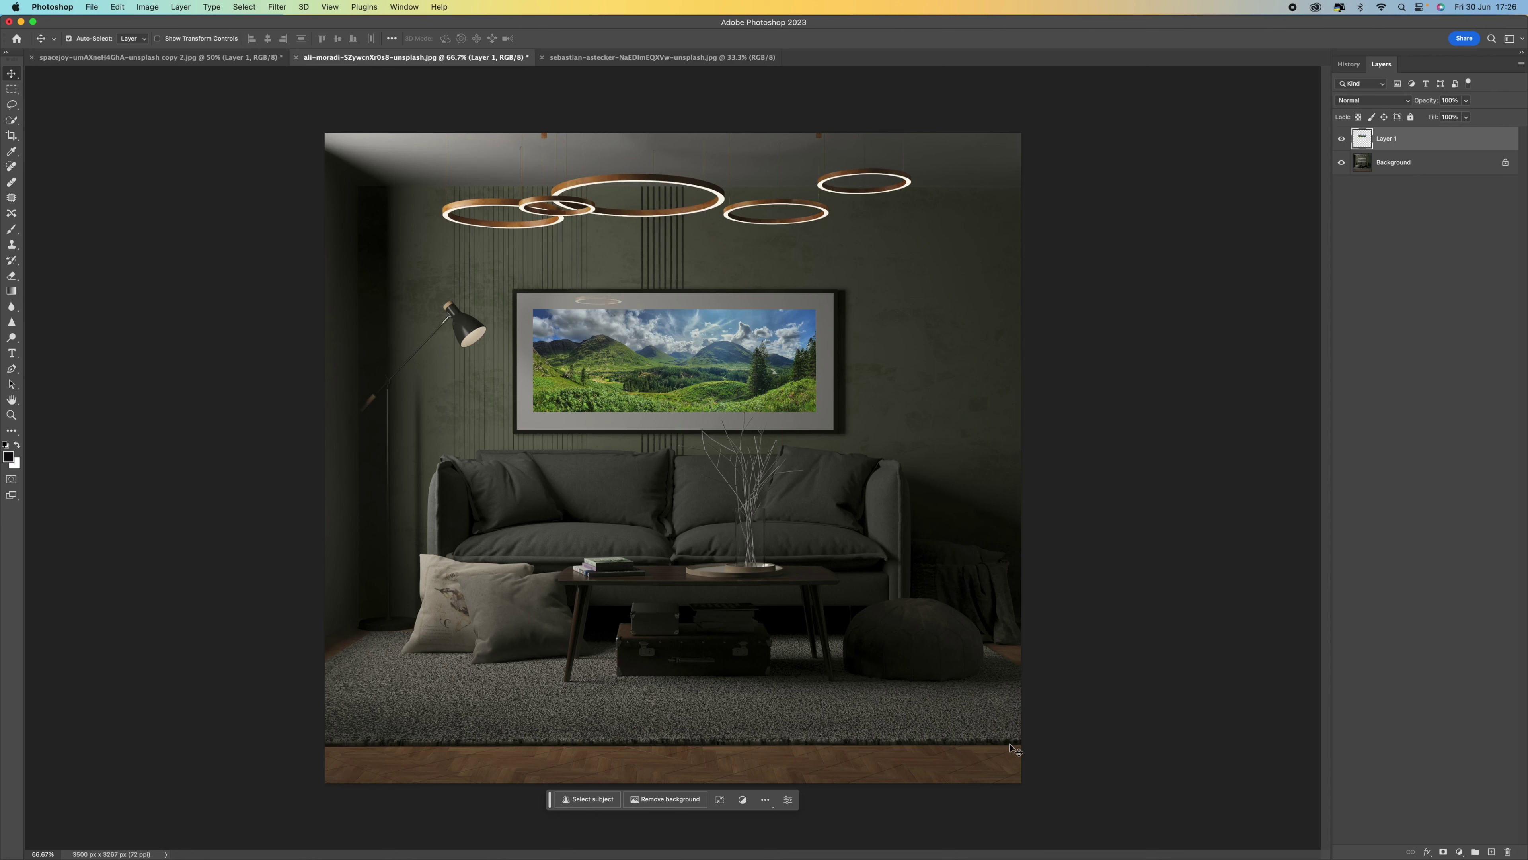
click(205, 61)
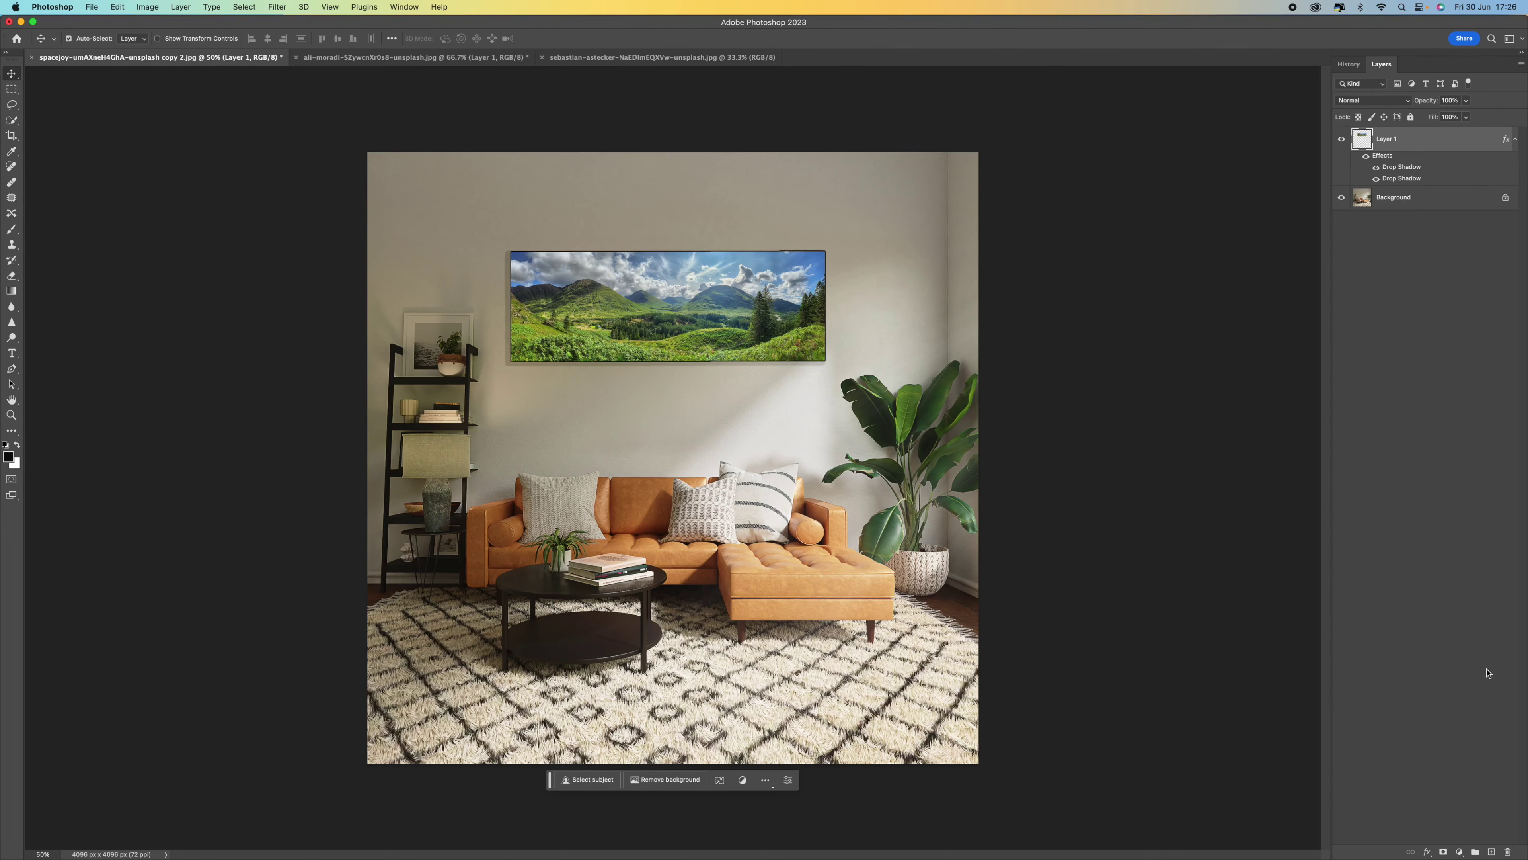